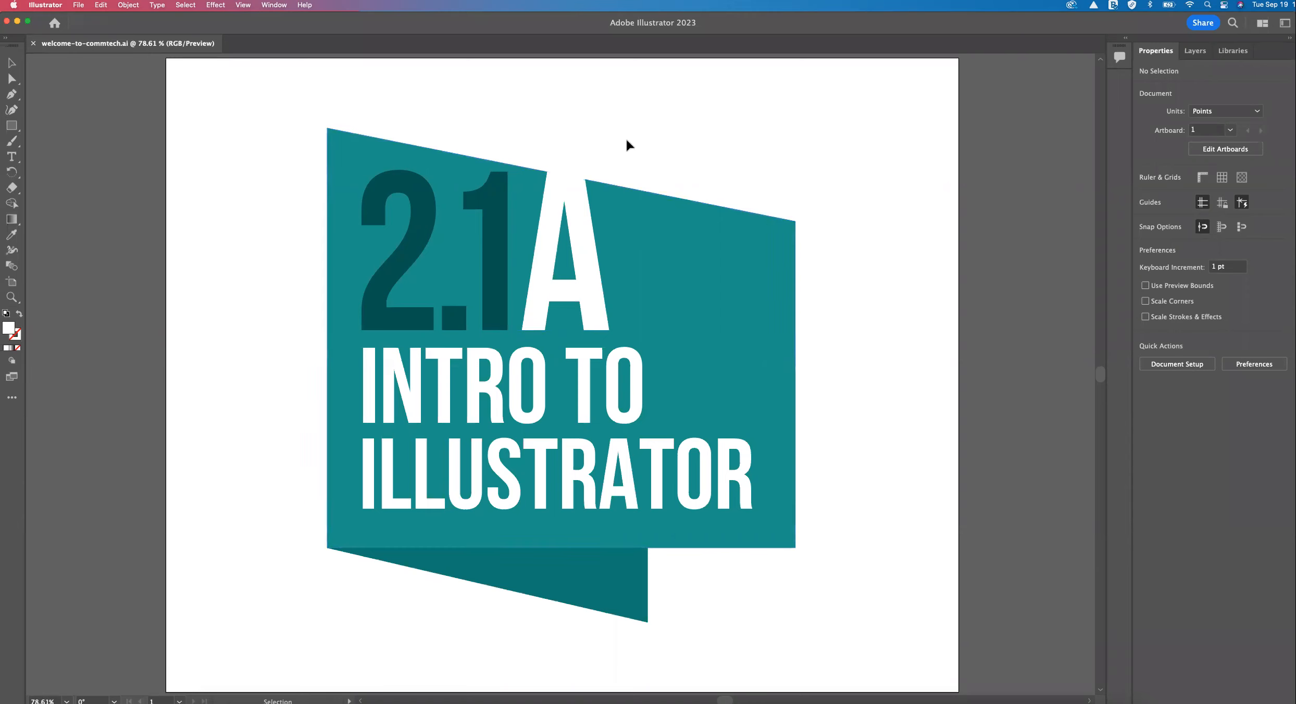
# Create a new document from the Art & Illustration preset 1280 x 1024 in points with RGB color.
pyautogui.click(55, 23)
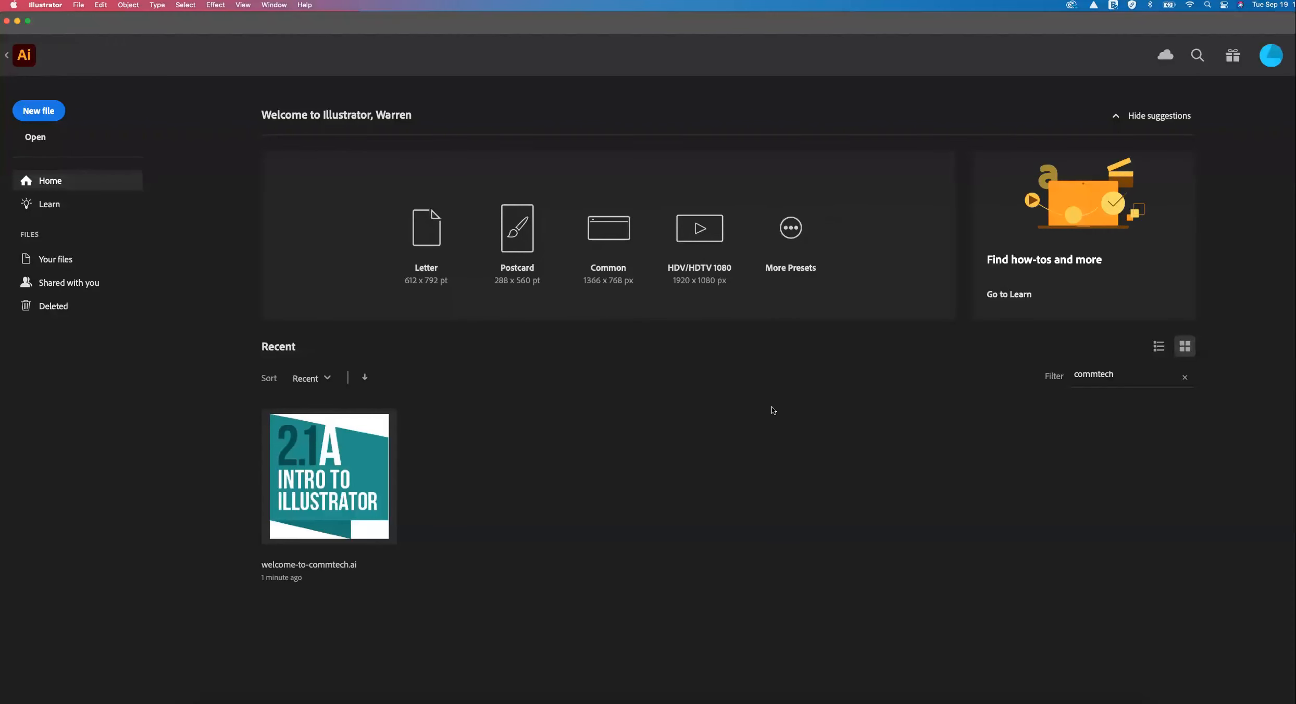
pyautogui.click(34, 112)
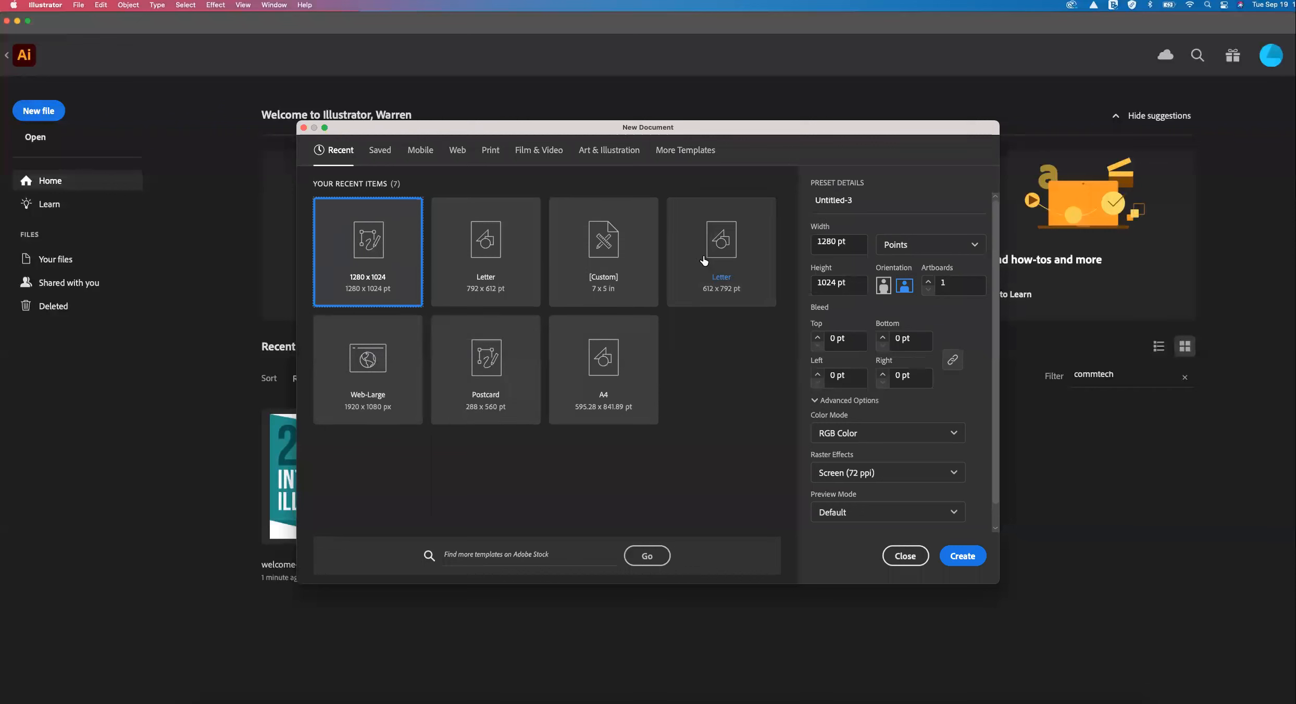
pyautogui.click(592, 153)
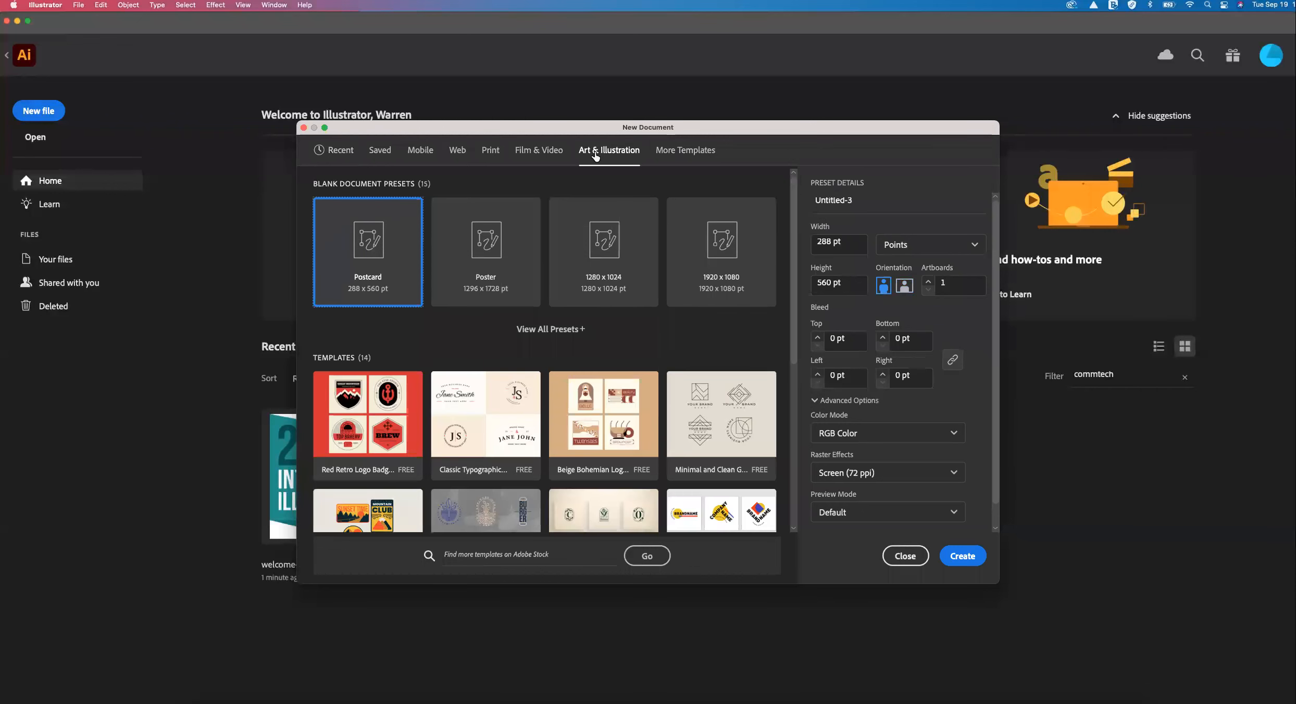
pyautogui.click(605, 275)
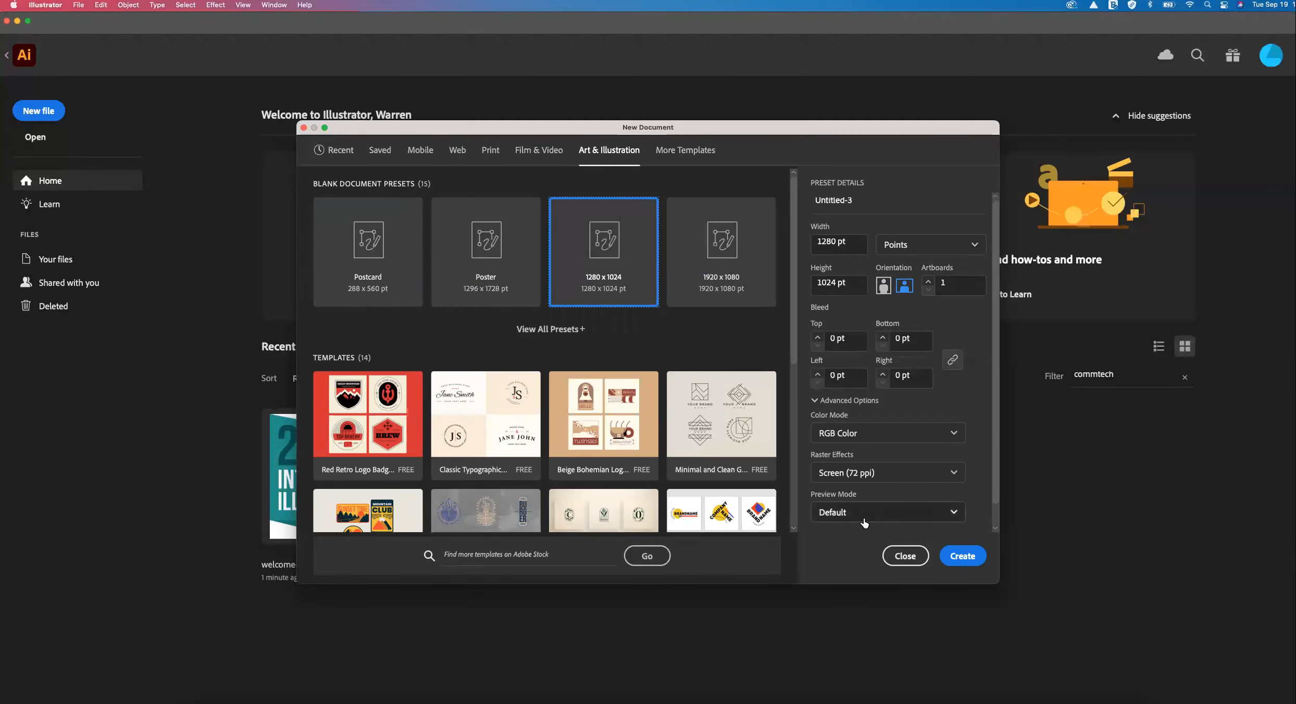
pyautogui.click(964, 556)
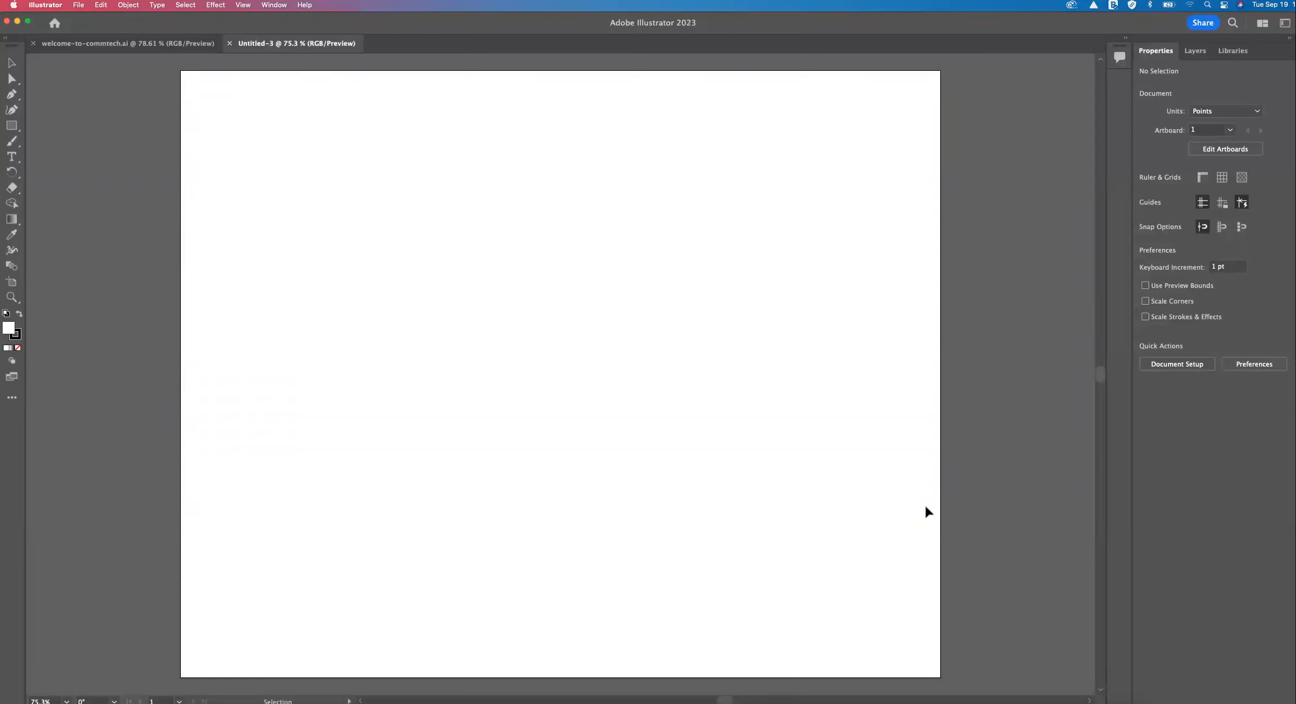
# Choose the Essentials workspace and reset it to its default layout.
pyautogui.click(1284, 23)
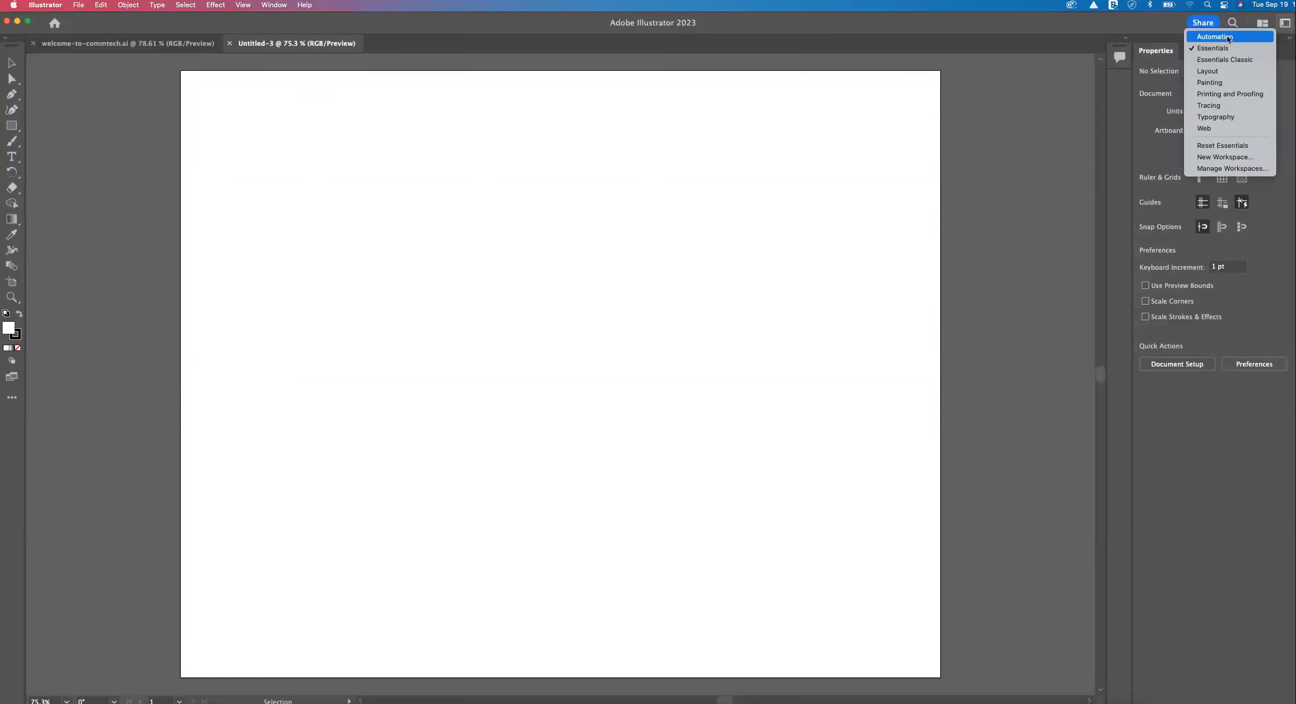
pyautogui.click(1285, 22)
pyautogui.click(1285, 23)
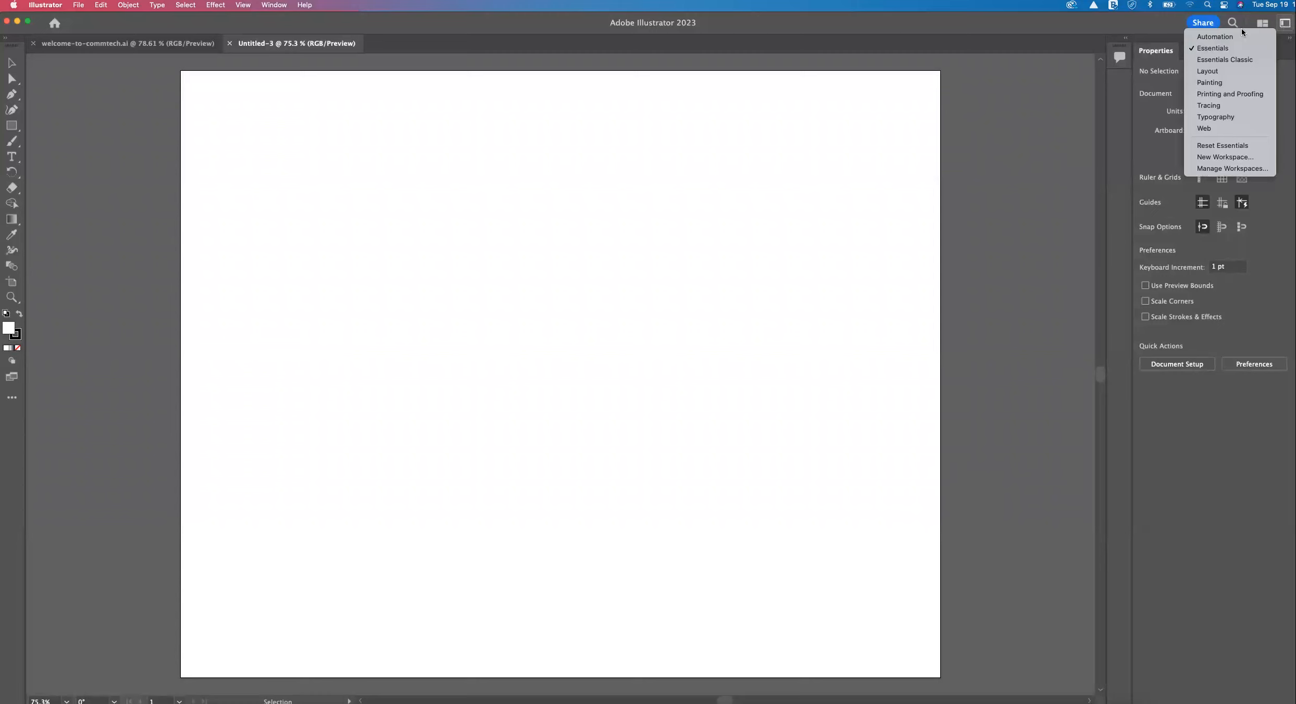
pyautogui.click(1220, 48)
pyautogui.click(1284, 22)
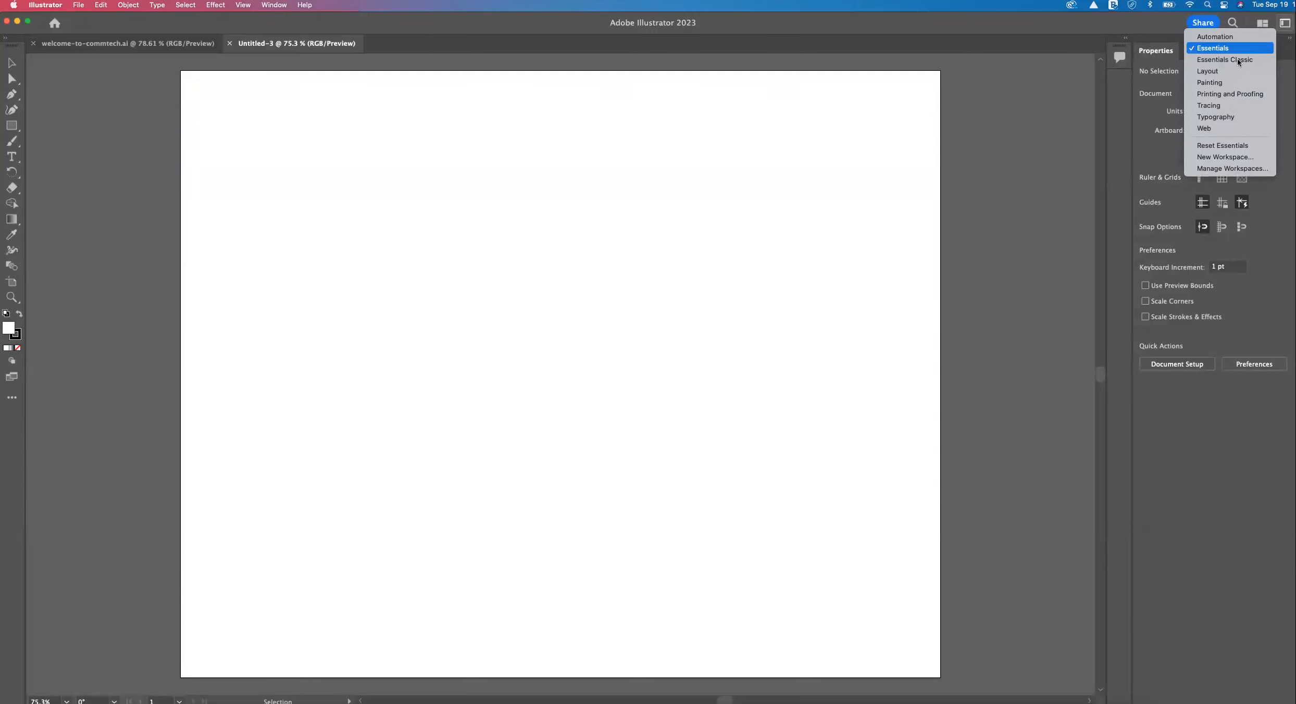
pyautogui.click(1223, 146)
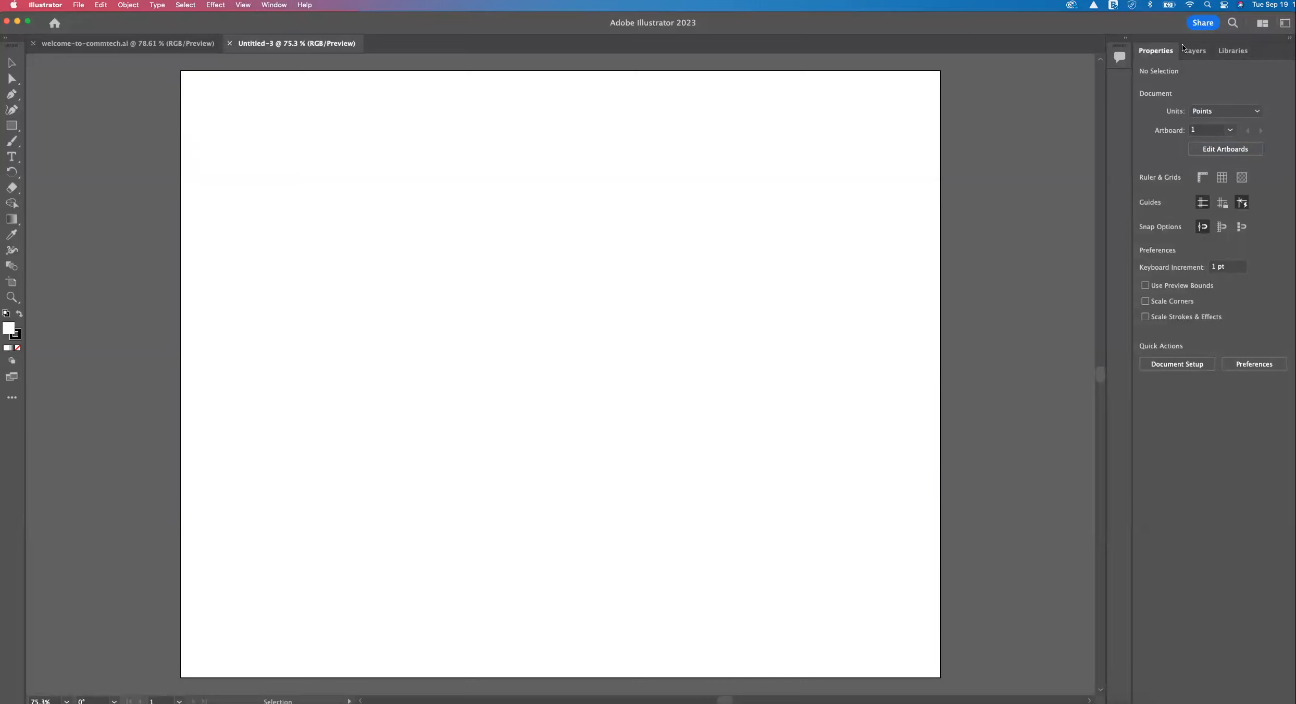
# Detach the Properties panel, the Libraries panel and the toolbar so that they float over the canvas.
pyautogui.moveTo(1181, 44); pyautogui.dragTo(986, 98)
pyautogui.moveTo(1128, 57); pyautogui.dragTo(675, 99)
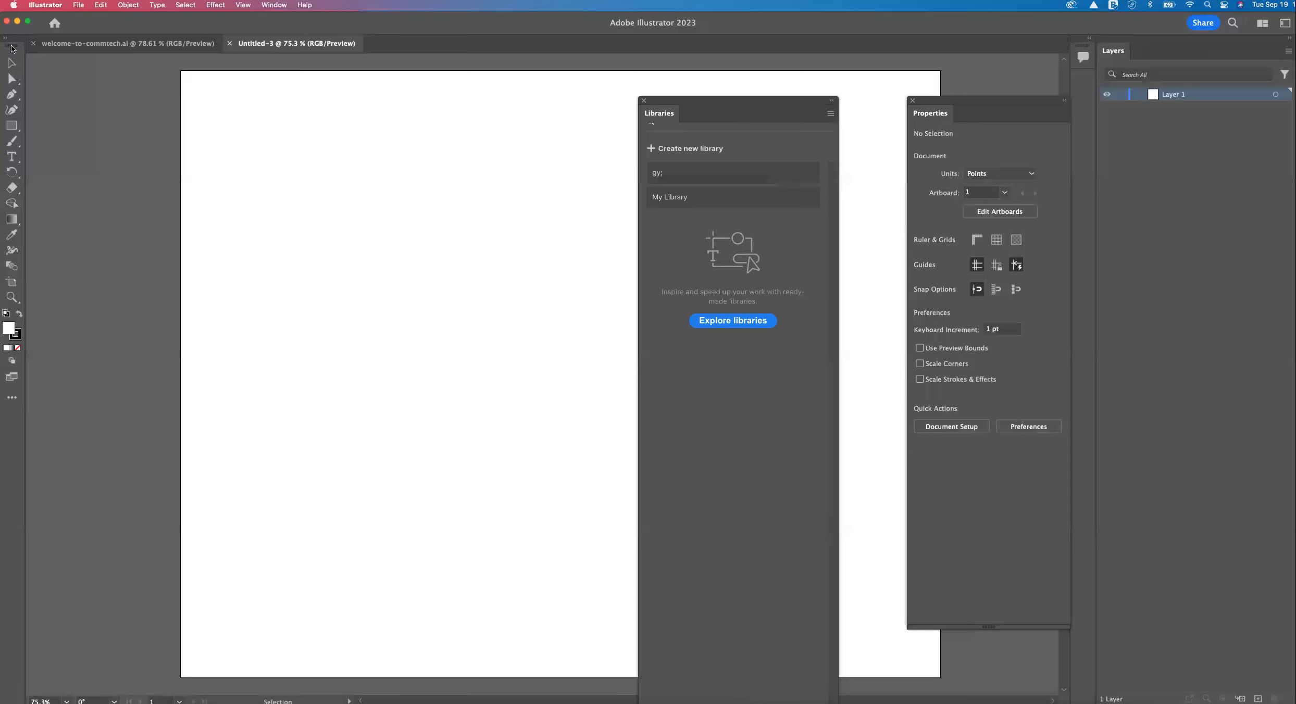
pyautogui.moveTo(11, 45); pyautogui.dragTo(72, 99)
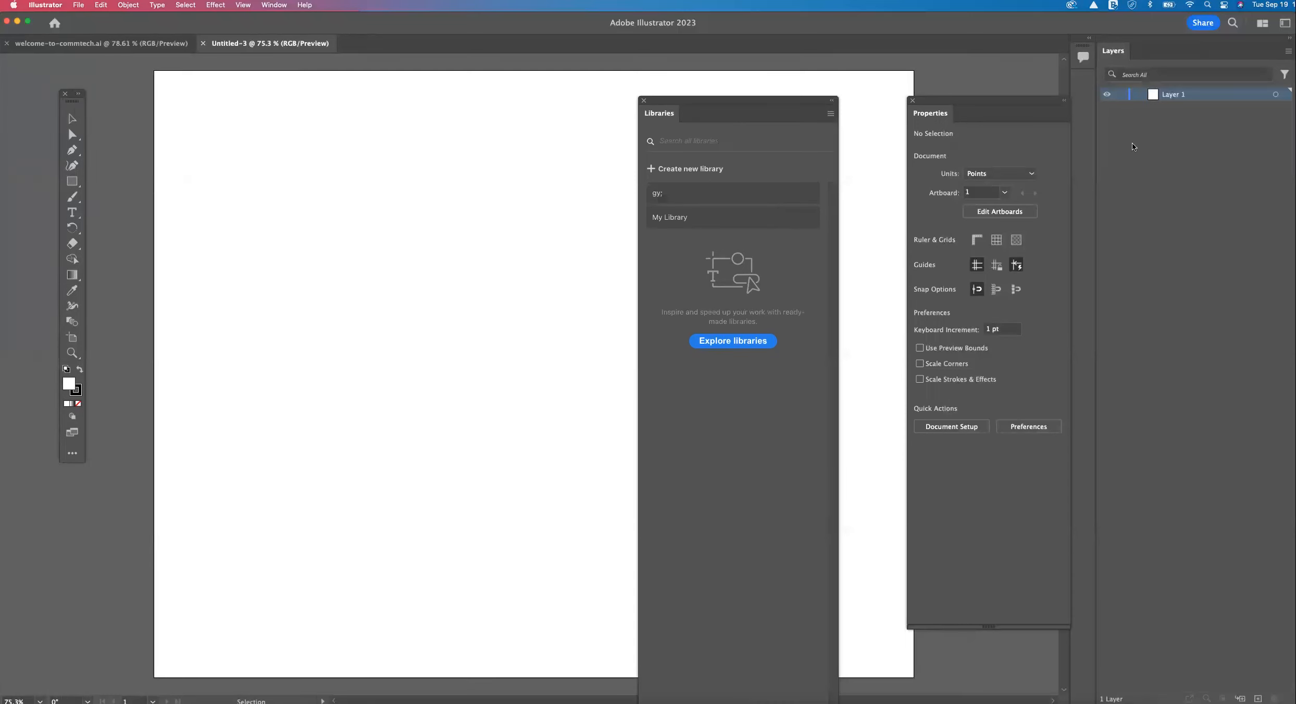
# Show the Brushes panel and dock it beside the Layers panel.
pyautogui.click(273, 6)
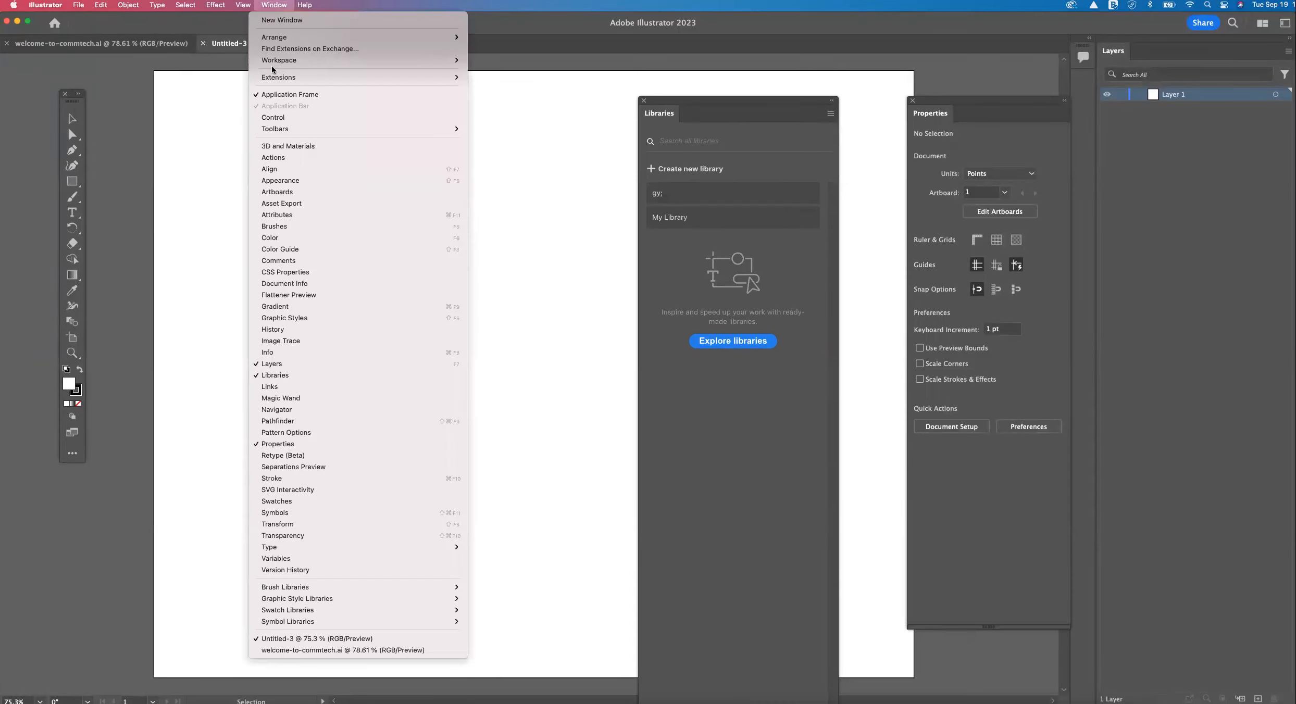
pyautogui.click(269, 225)
pyautogui.moveTo(508, 111)
pyautogui.mouseDown()
pyautogui.moveTo(985, 142)
pyautogui.moveTo(1177, 63)
pyautogui.moveTo(1161, 58)
pyautogui.mouseUp()
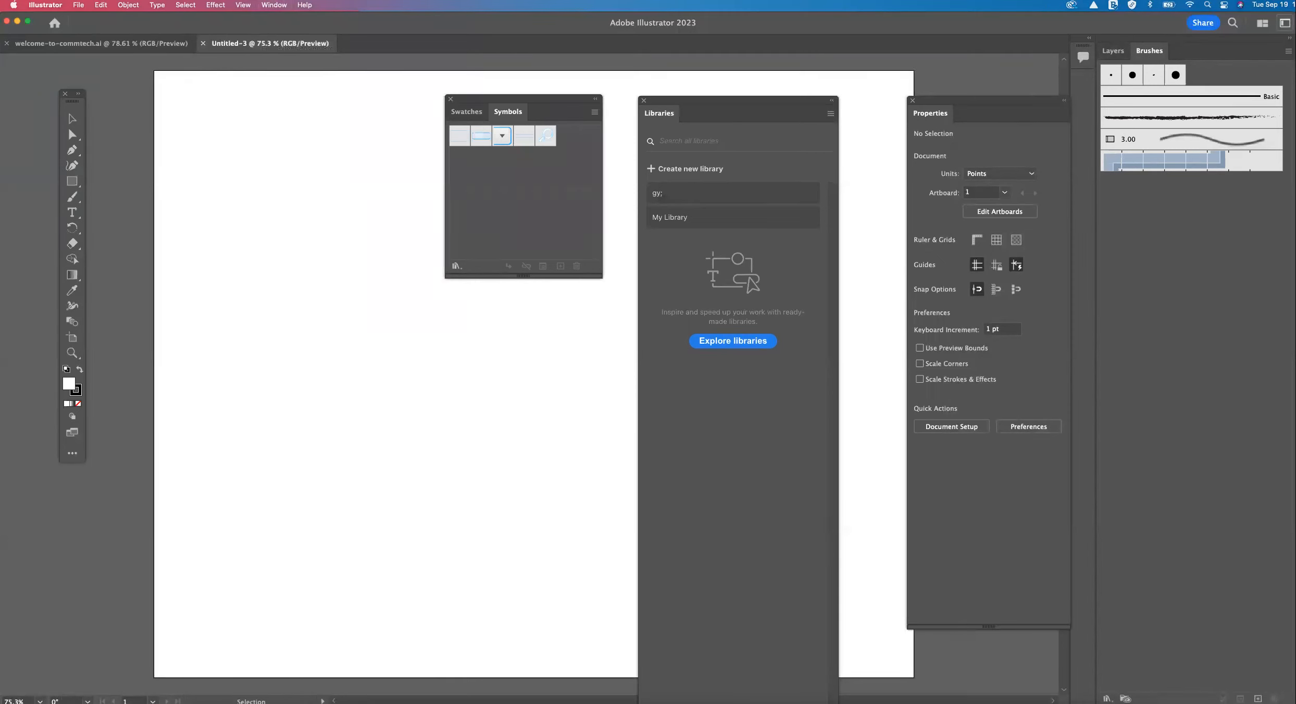
# Reset the Essentials workspace to restore the default panel and toolbar arrangement.
pyautogui.click(1262, 22)
pyautogui.click(1232, 145)
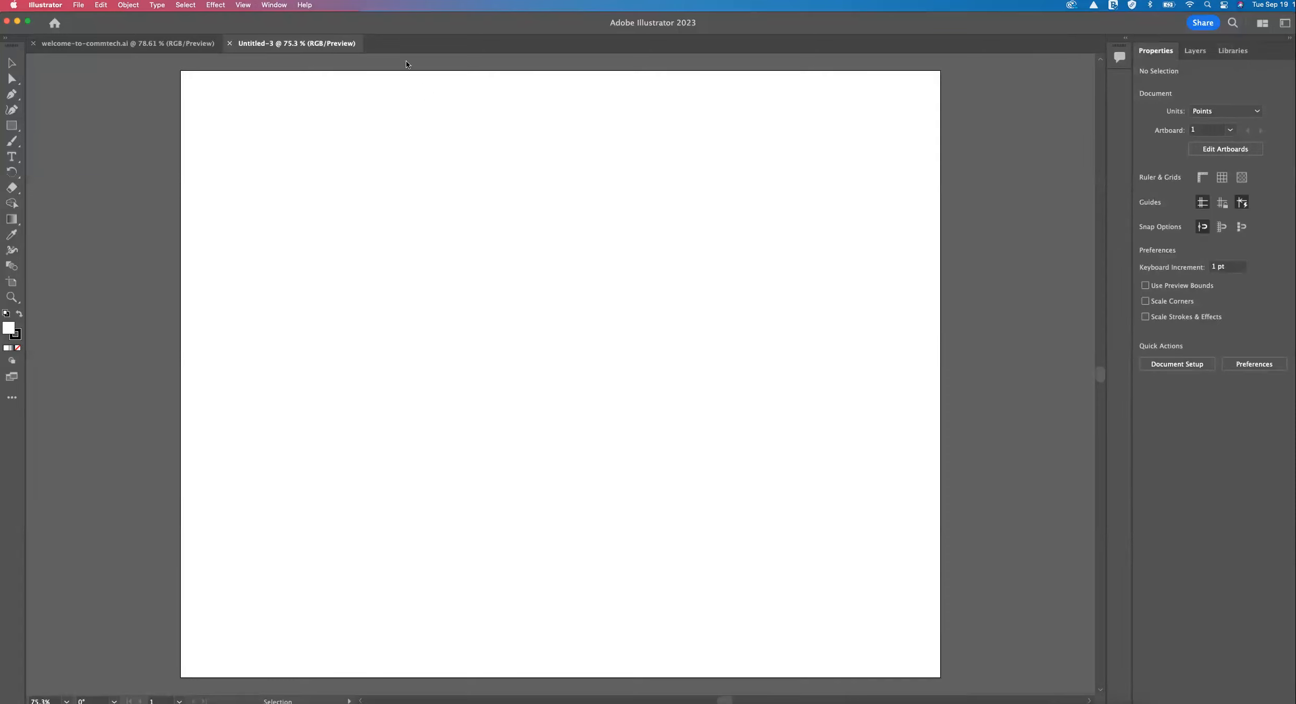
pyautogui.click(266, 6)
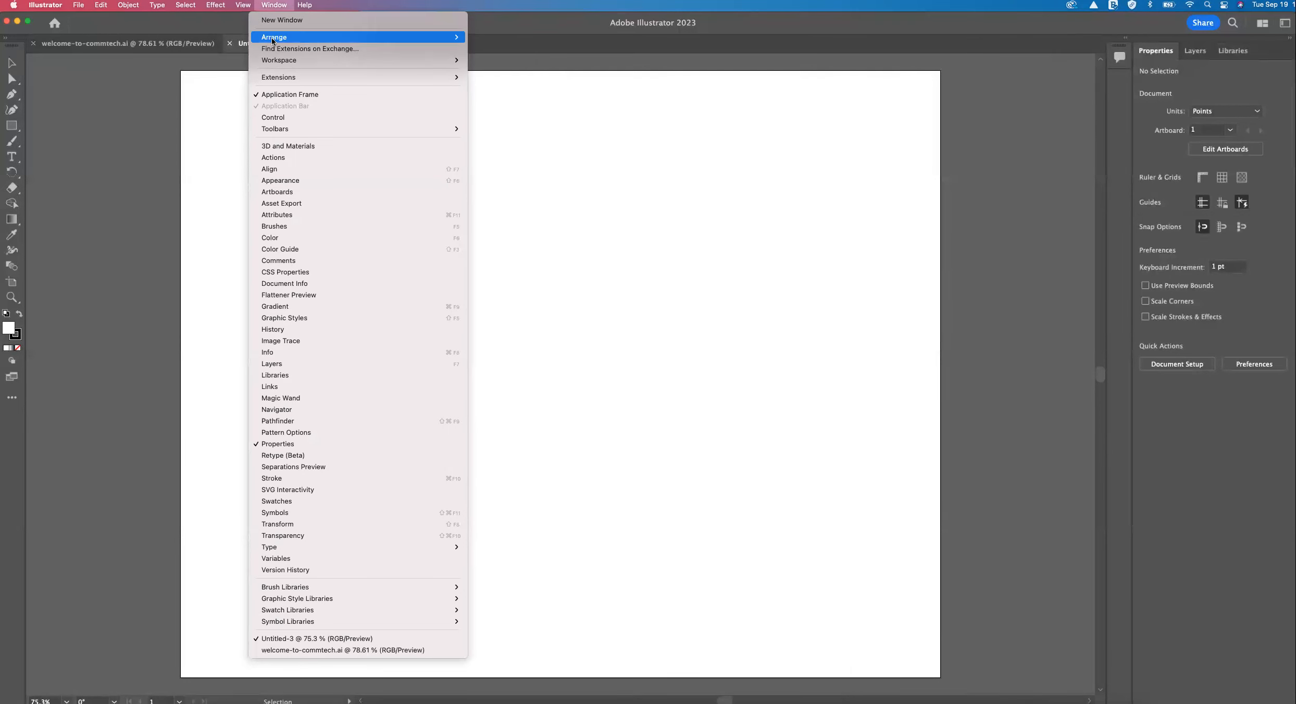
pyautogui.moveTo(394, 62)
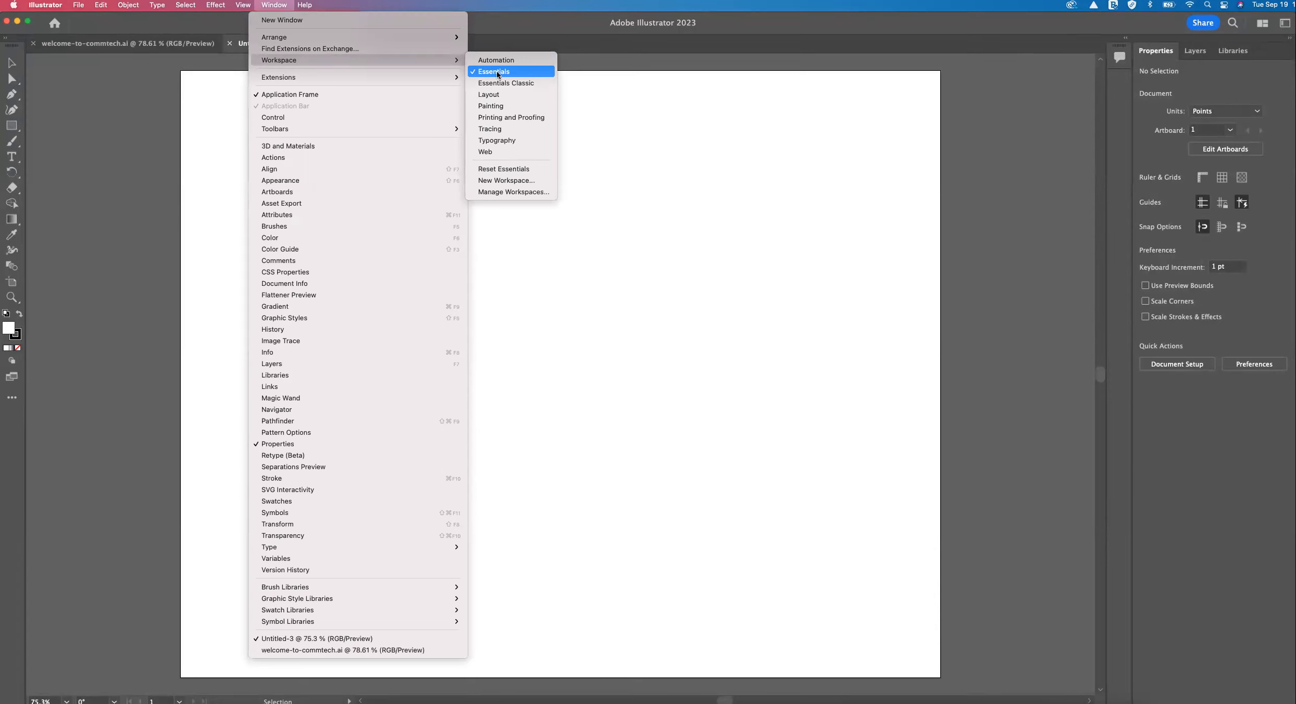
pyautogui.click(626, 187)
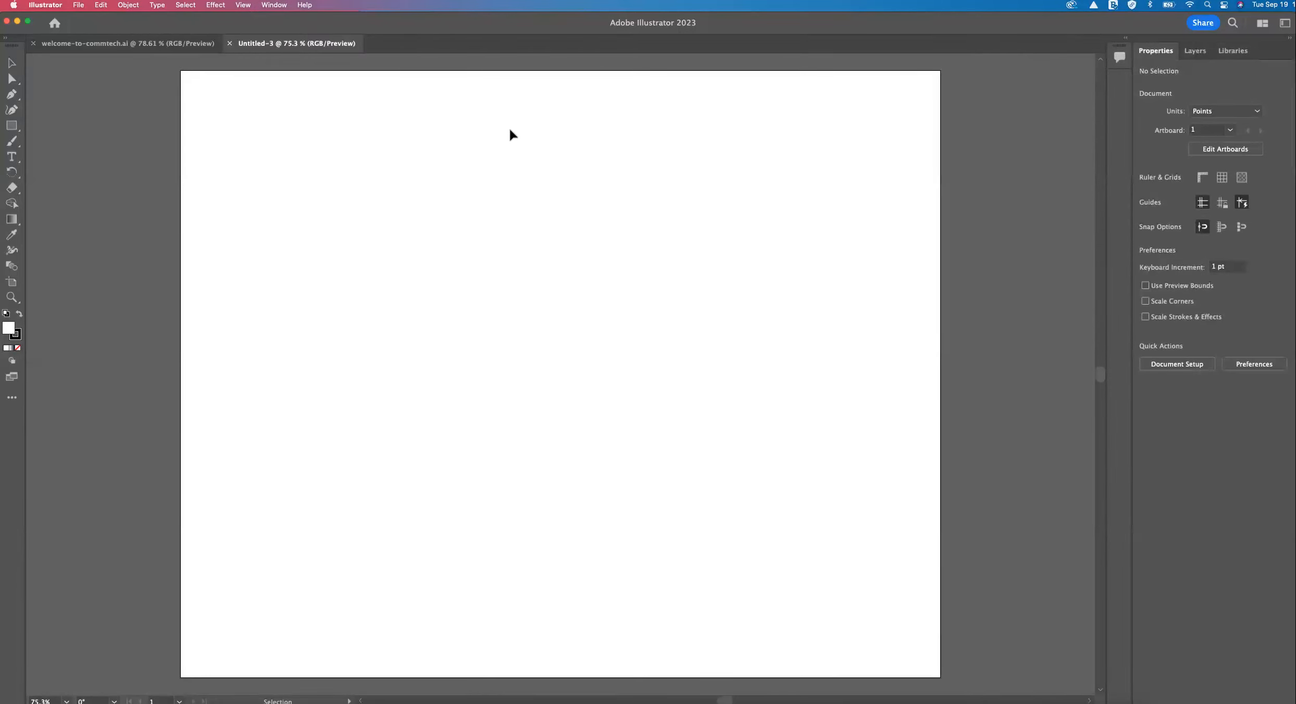
pyautogui.click(83, 6)
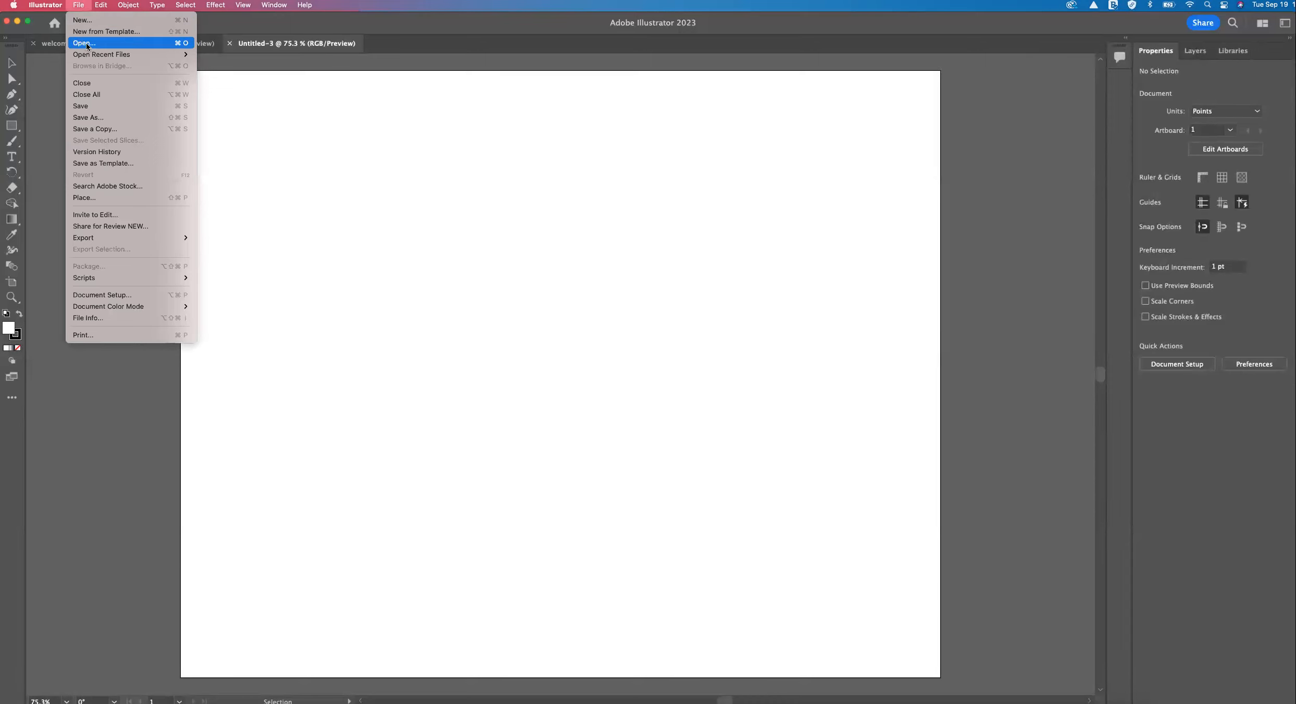
pyautogui.click(274, 46)
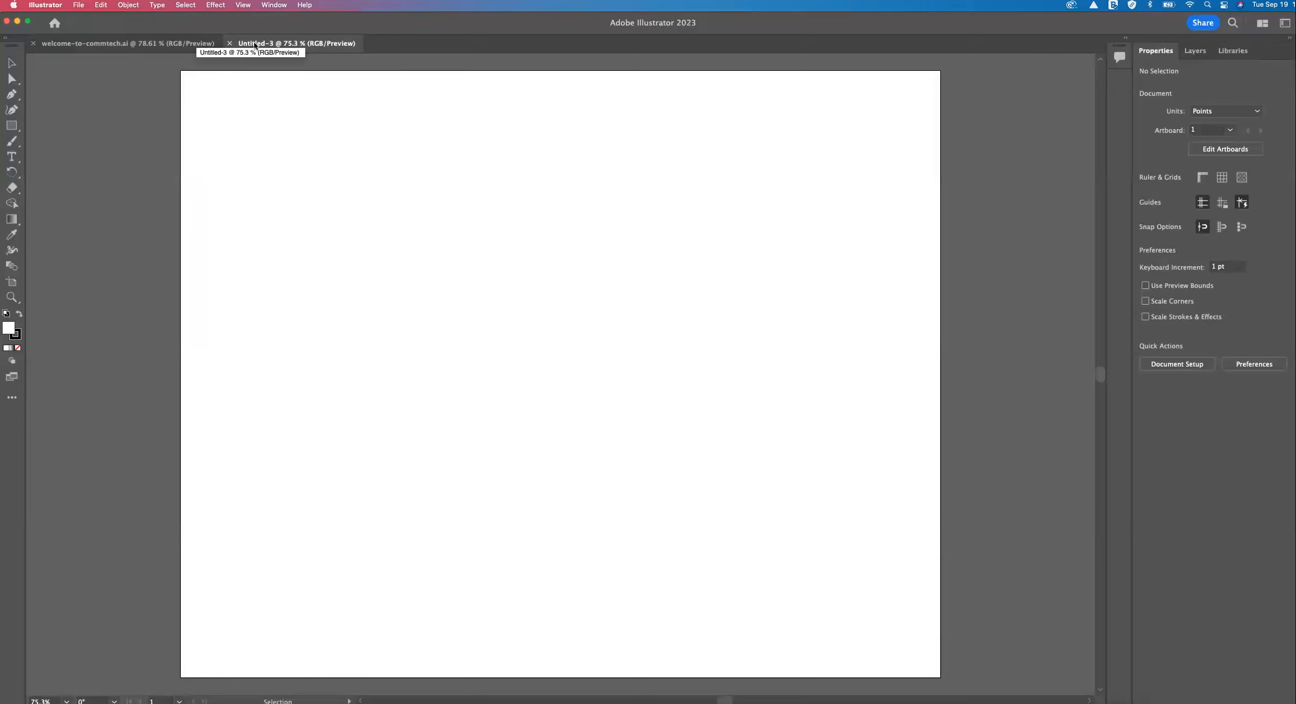
# Detach the Properties and Libraries panels from the dock and group them into one floating panel.
pyautogui.moveTo(1135, 52); pyautogui.dragTo(969, 75)
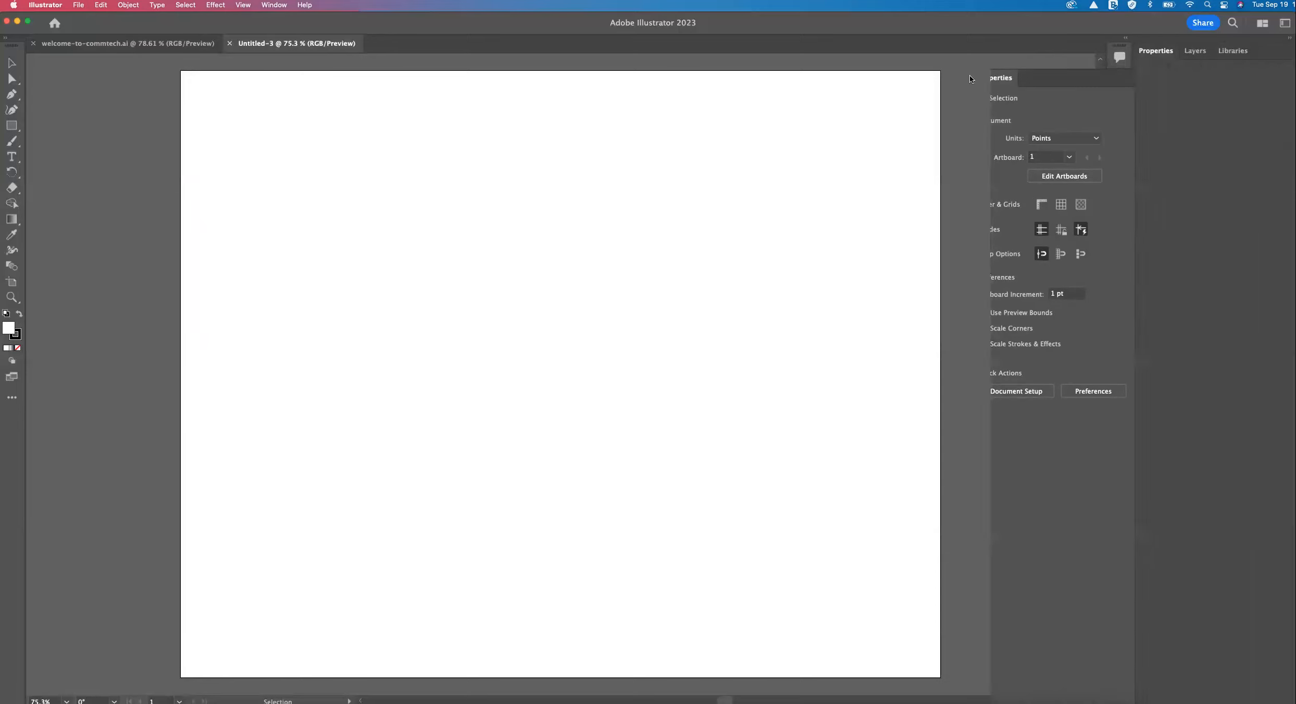
pyautogui.moveTo(1192, 55); pyautogui.dragTo(840, 61)
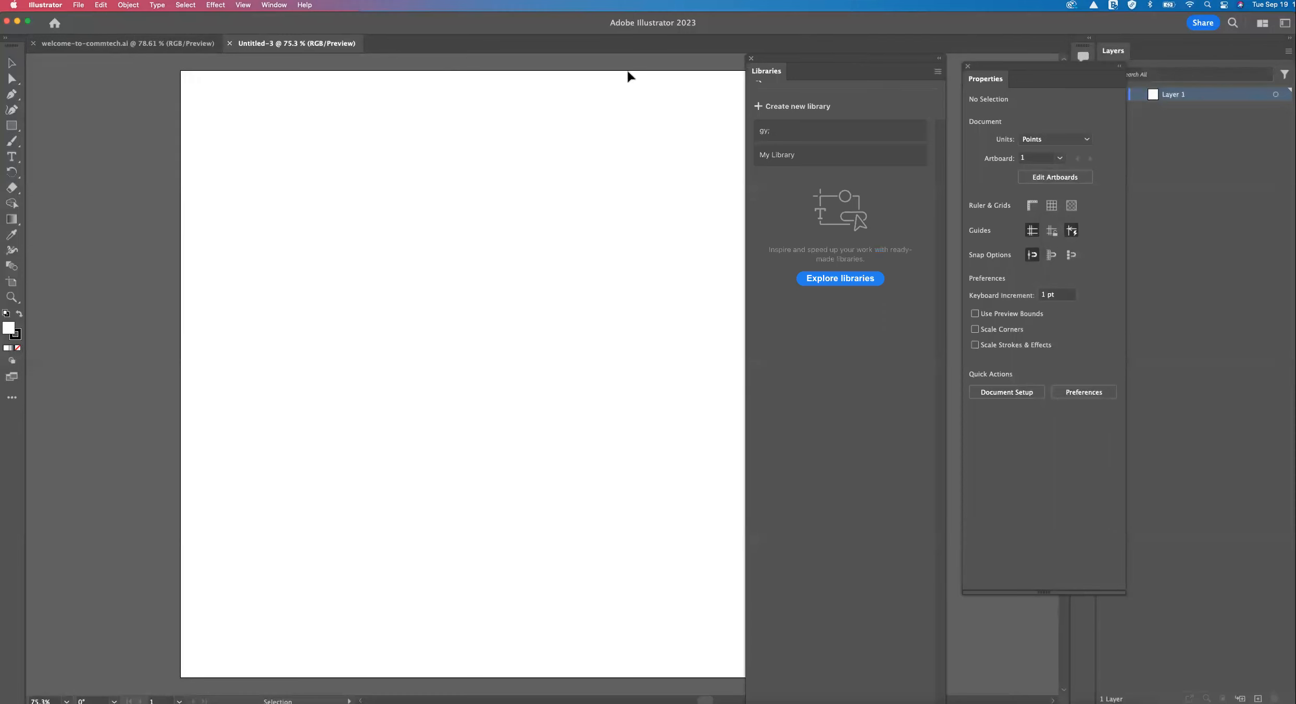
pyautogui.moveTo(999, 66); pyautogui.dragTo(936, 22)
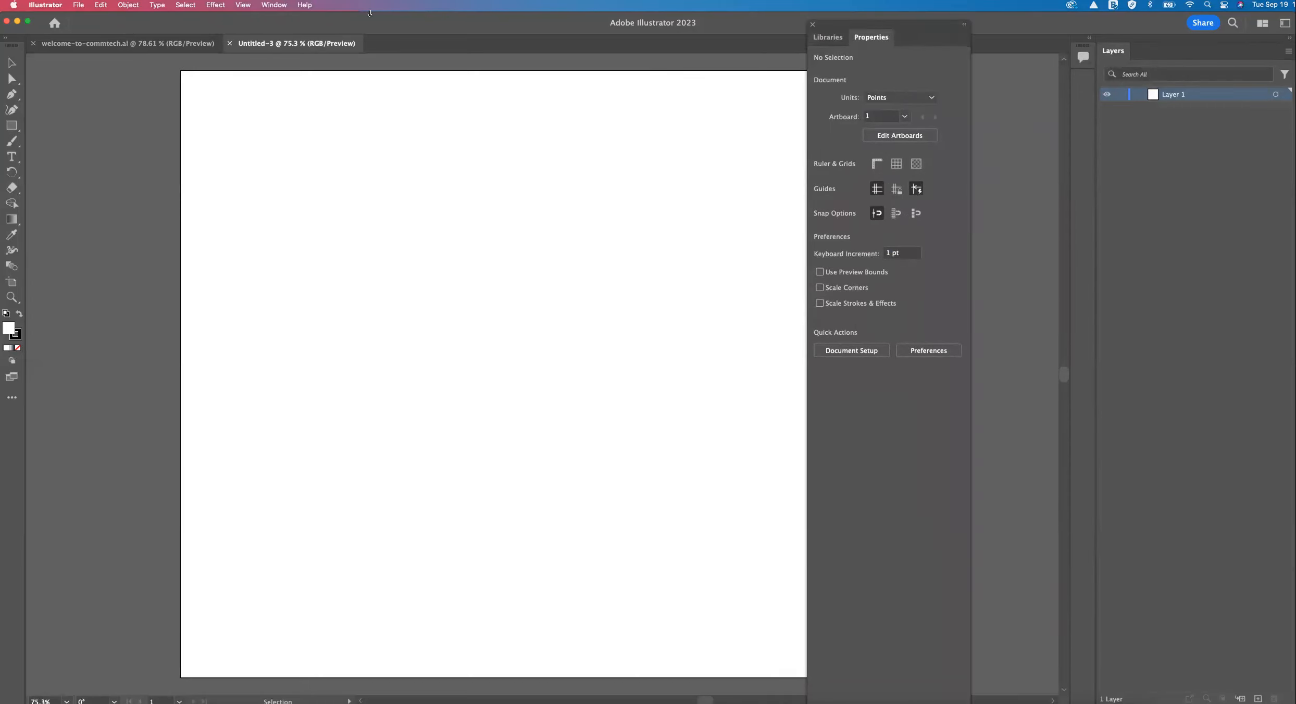
# Show the Brushes, Actions and Pathfinder panels and dock Pathfinder beside the Layers panel.
pyautogui.click(274, 4)
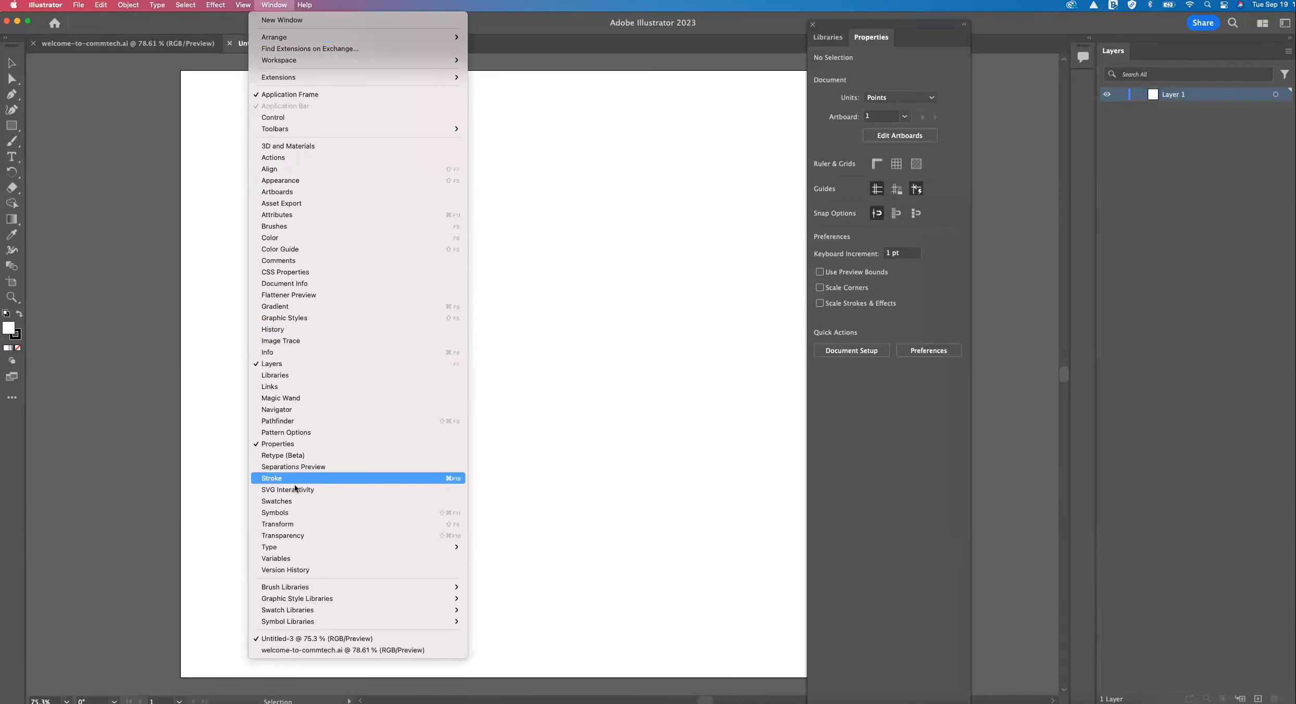
pyautogui.click(285, 227)
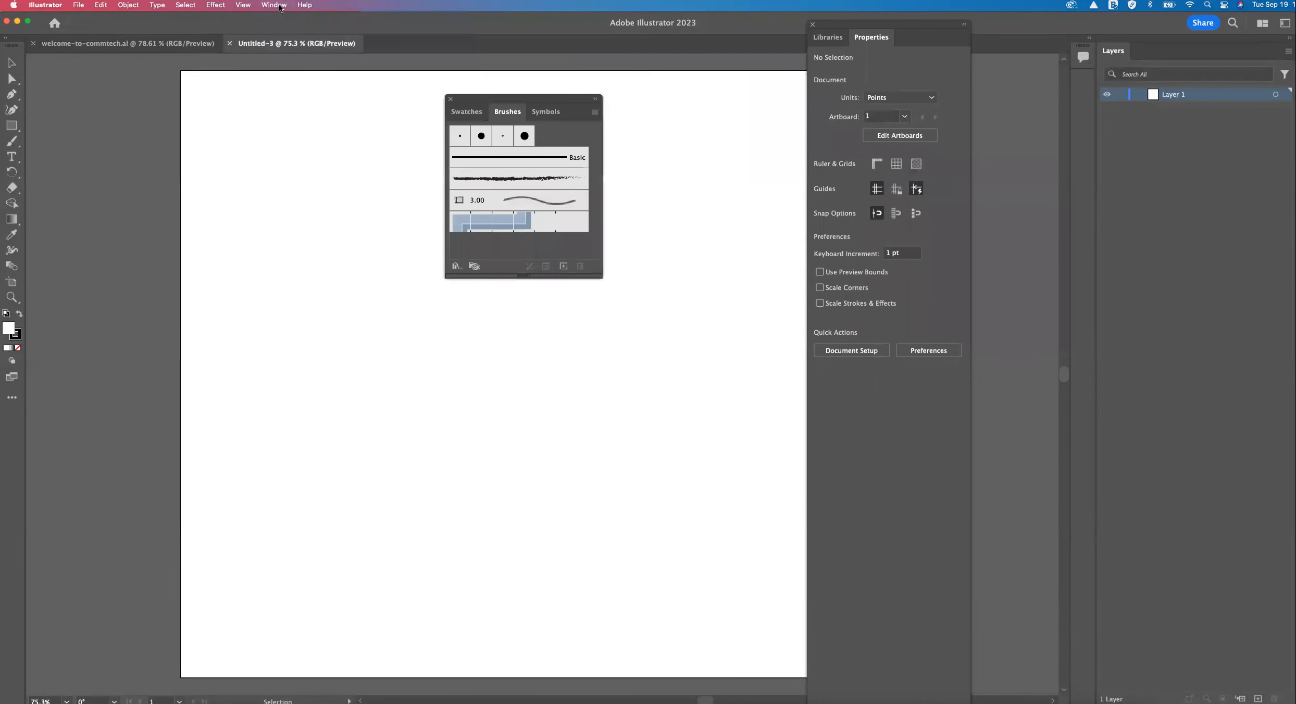
pyautogui.click(280, 6)
pyautogui.click(277, 163)
pyautogui.click(269, 6)
pyautogui.click(279, 420)
pyautogui.moveTo(136, 371); pyautogui.dragTo(1191, 52)
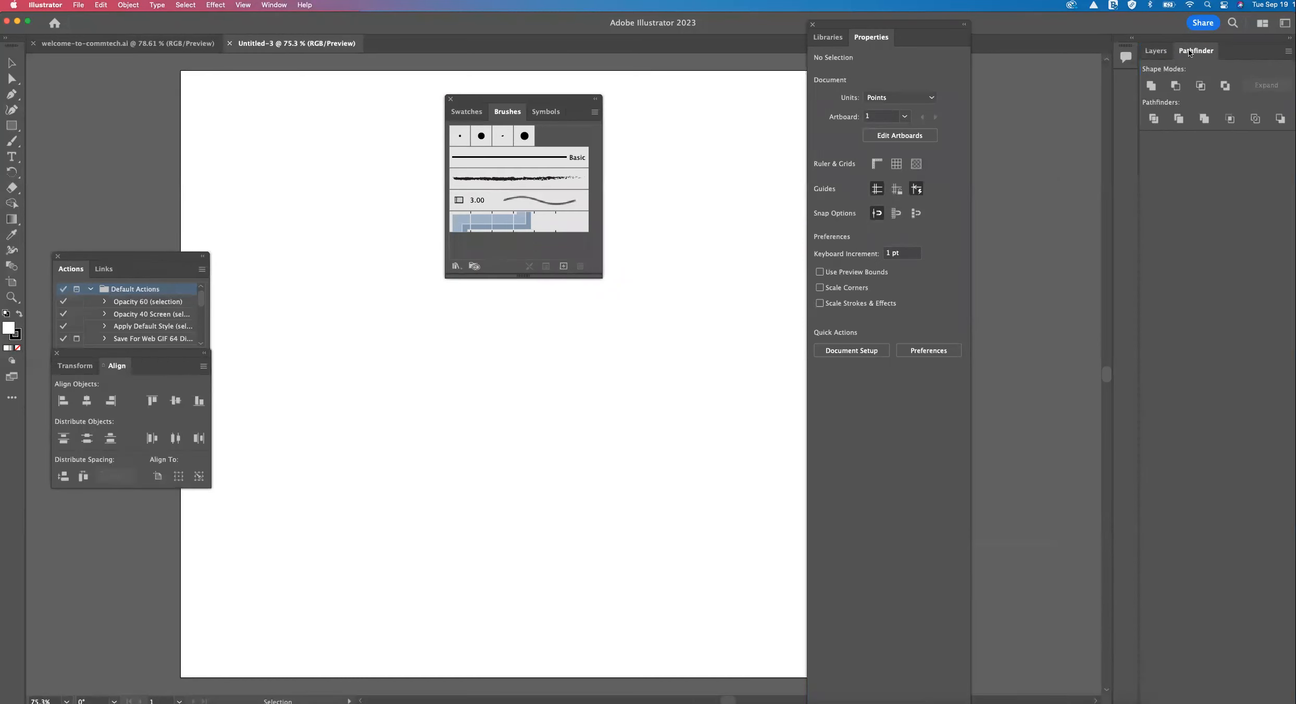
# Dock the Properties panel beside Pathfinder and pull the collapsed Libraries panel out as a floating panel.
pyautogui.moveTo(886, 39); pyautogui.dragTo(1119, 71)
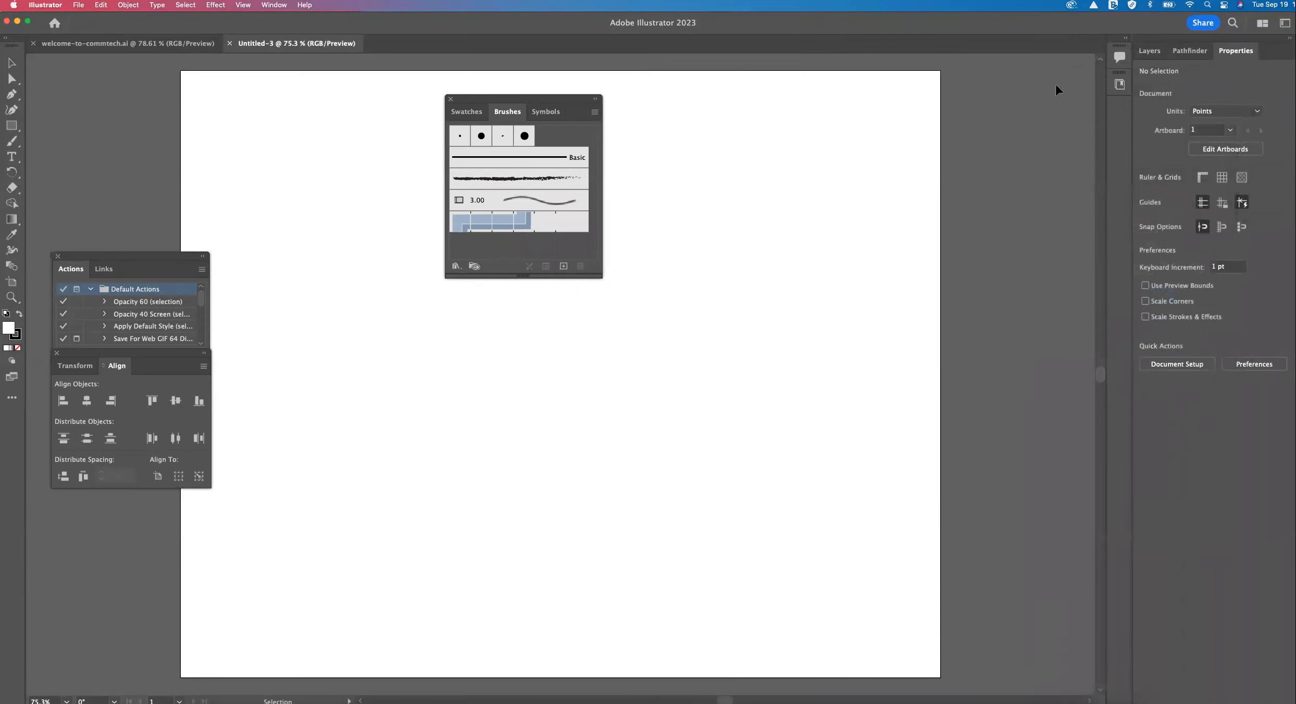
pyautogui.click(1118, 83)
pyautogui.moveTo(1021, 45); pyautogui.dragTo(806, 79)
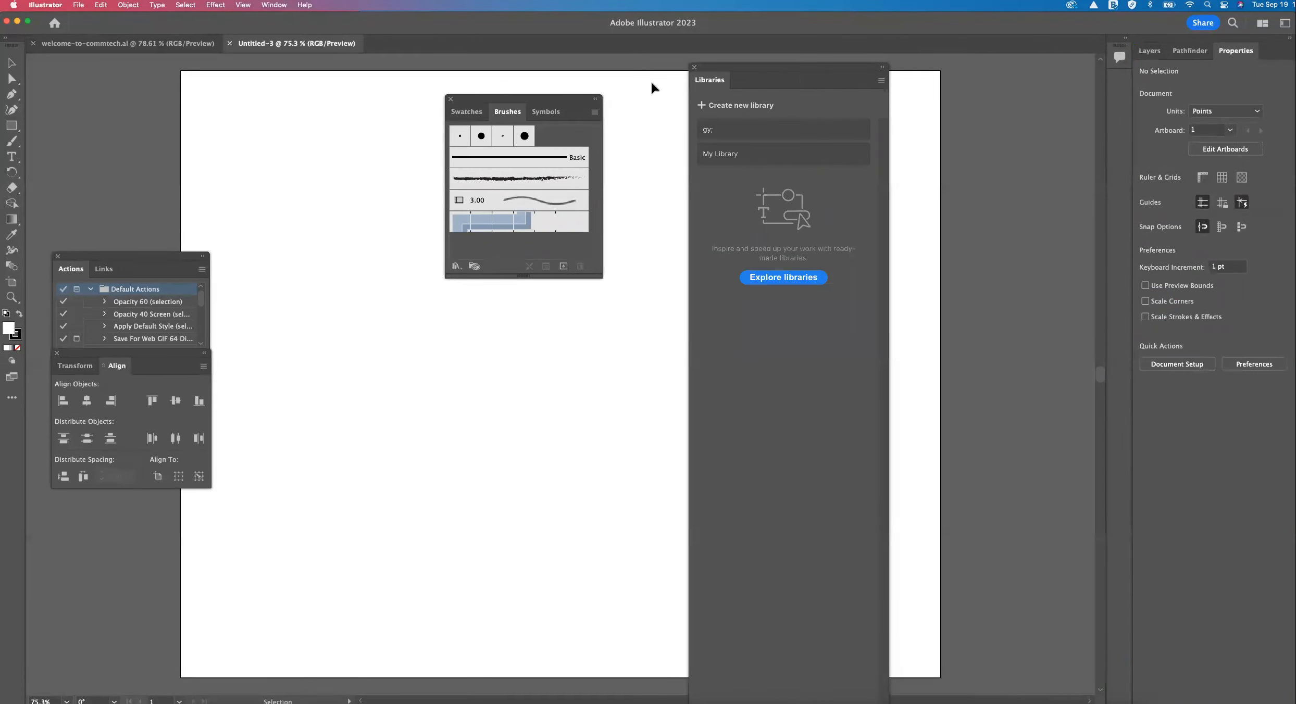
# Rearrange the floating Libraries and Actions panels and dock the Align and Brushes panel groups with the docked panels.
pyautogui.moveTo(486, 100)
pyautogui.mouseDown()
pyautogui.moveTo(909, 179)
pyautogui.moveTo(983, 109)
pyautogui.mouseUp()
pyautogui.moveTo(861, 66); pyautogui.dragTo(805, 63)
pyautogui.moveTo(978, 106); pyautogui.dragTo(892, 60)
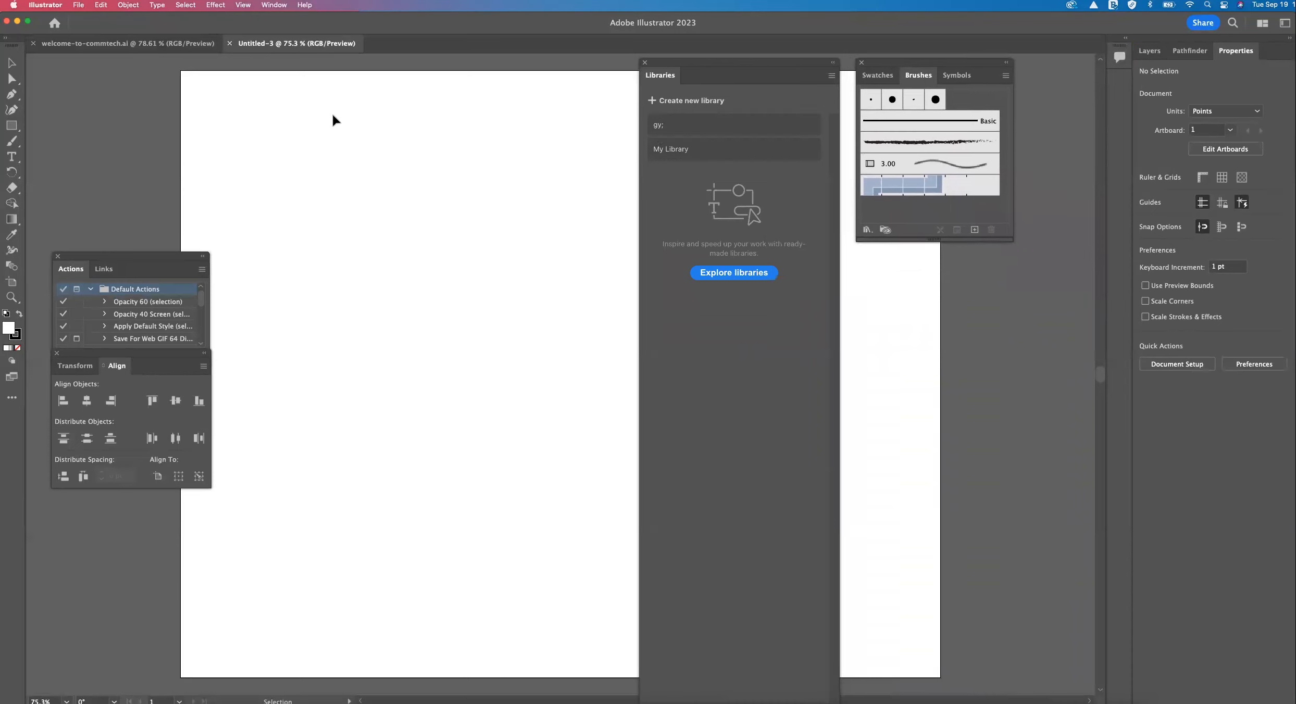
pyautogui.moveTo(88, 255); pyautogui.dragTo(172, 155)
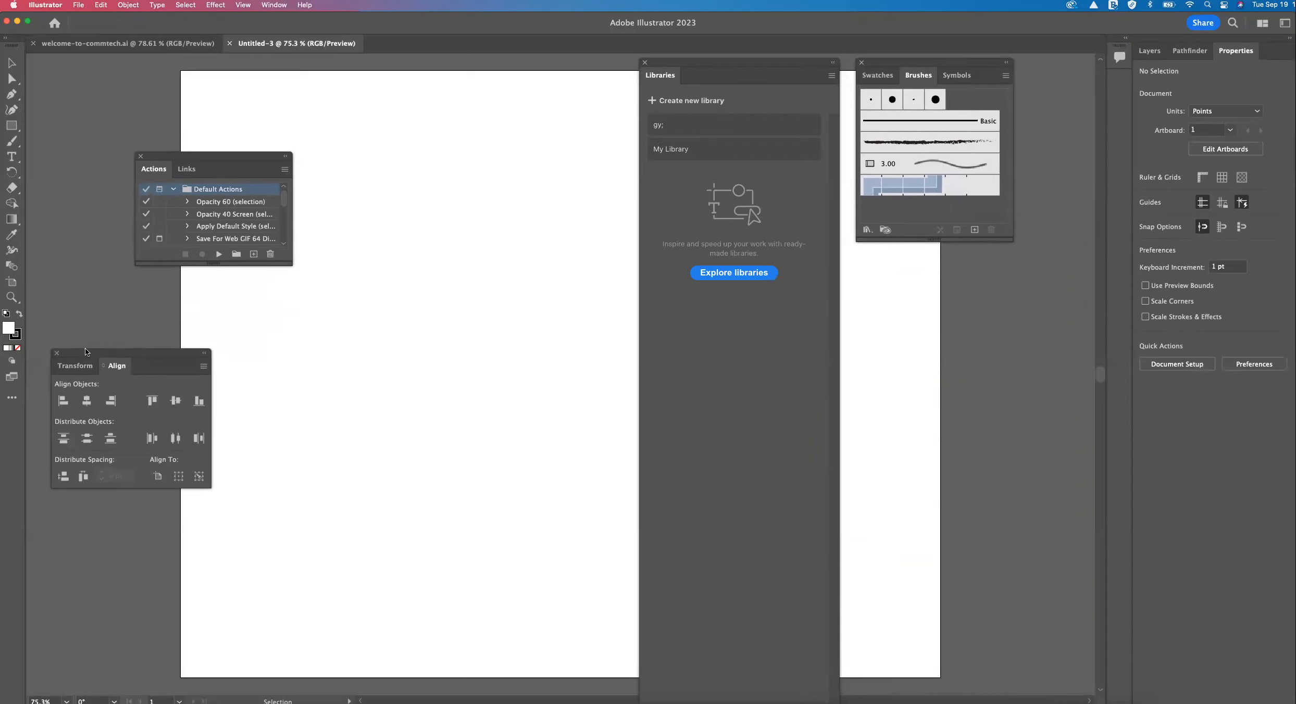
pyautogui.moveTo(72, 353)
pyautogui.mouseDown()
pyautogui.moveTo(1161, 154)
pyautogui.moveTo(1163, 55)
pyautogui.mouseUp()
pyautogui.moveTo(921, 63); pyautogui.dragTo(1237, 37)
# Reset the Essentials workspace to clear the rearranged and extra panels.
pyautogui.click(1284, 23)
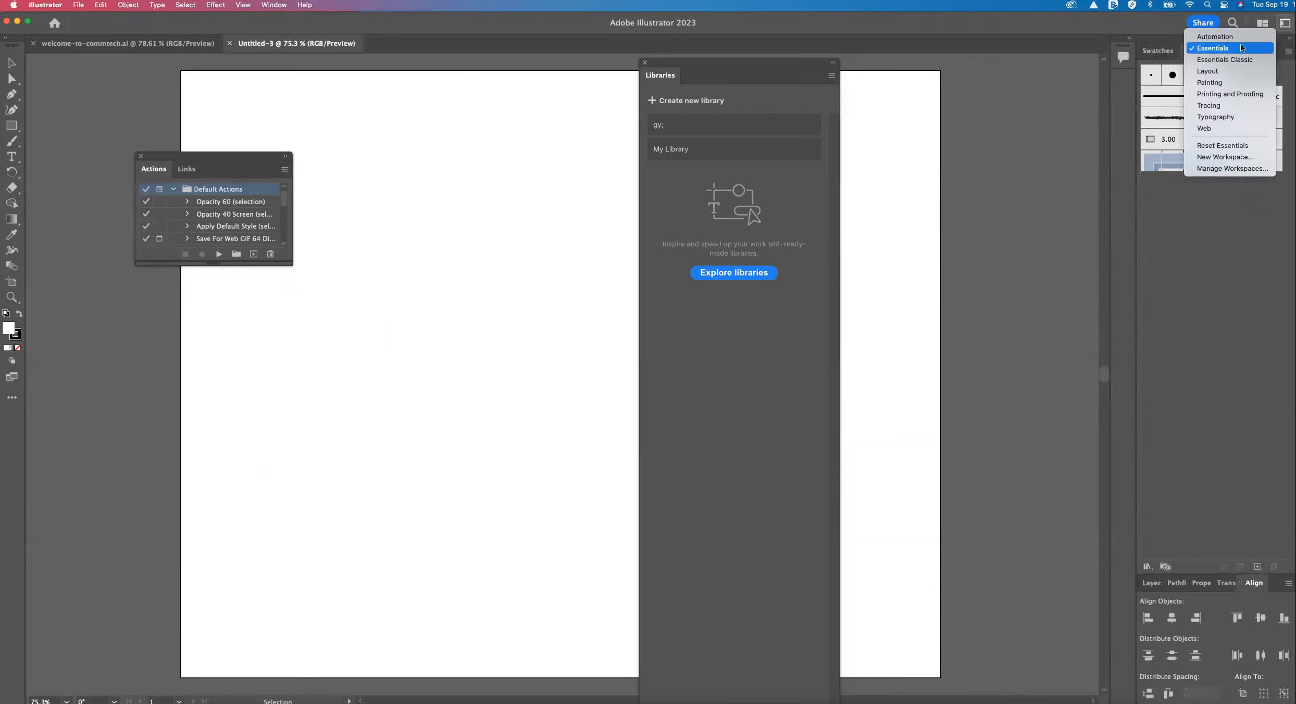
pyautogui.click(1245, 144)
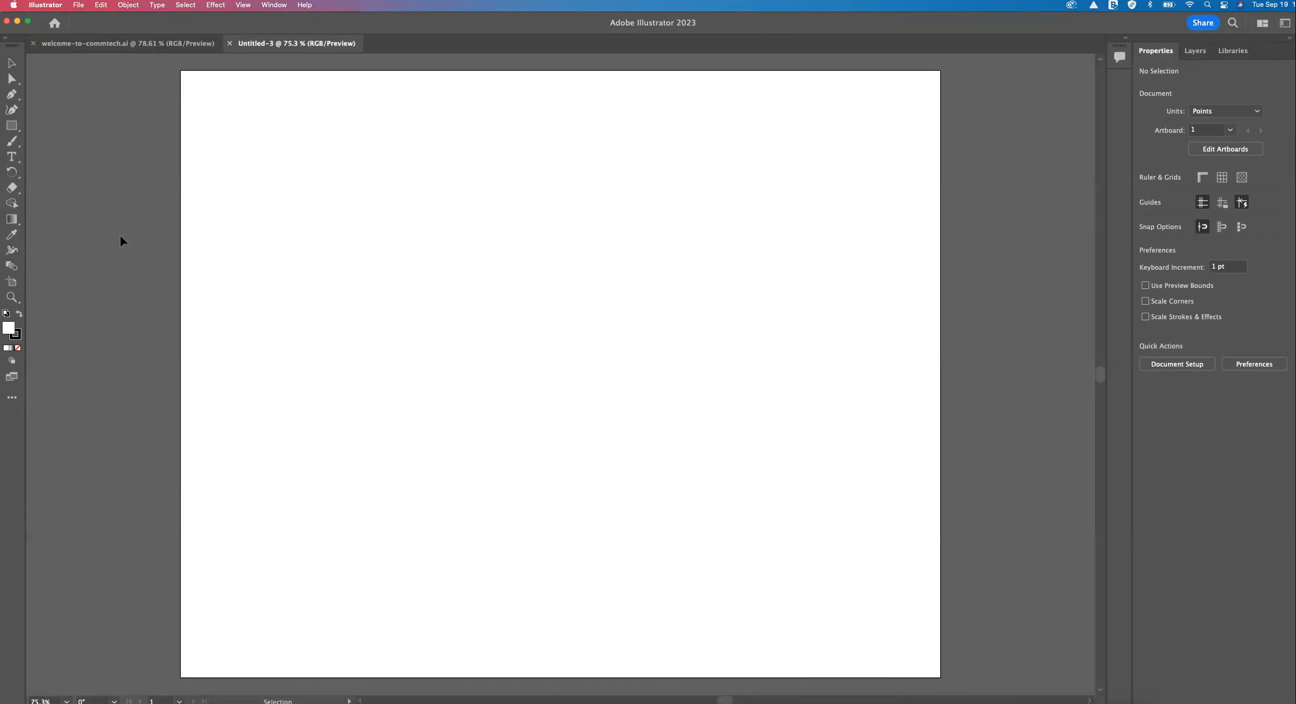
# Draw a small square with the Rectangle tool in the upper part of the artboard.
pyautogui.press('space')
pyautogui.moveTo(165, 162); pyautogui.dragTo(641, 409)
pyautogui.moveTo(775, 289); pyautogui.dragTo(836, 417)
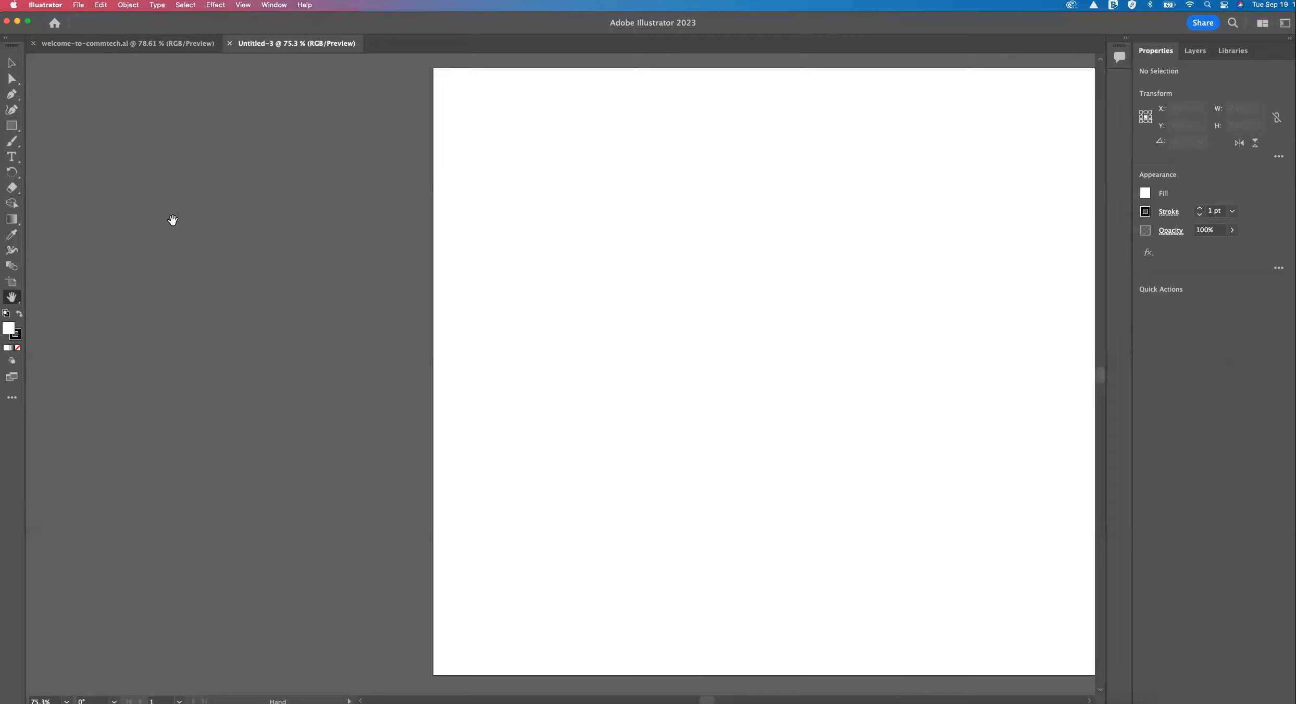
pyautogui.click(11, 125)
pyautogui.moveTo(573, 170); pyautogui.dragTo(643, 240)
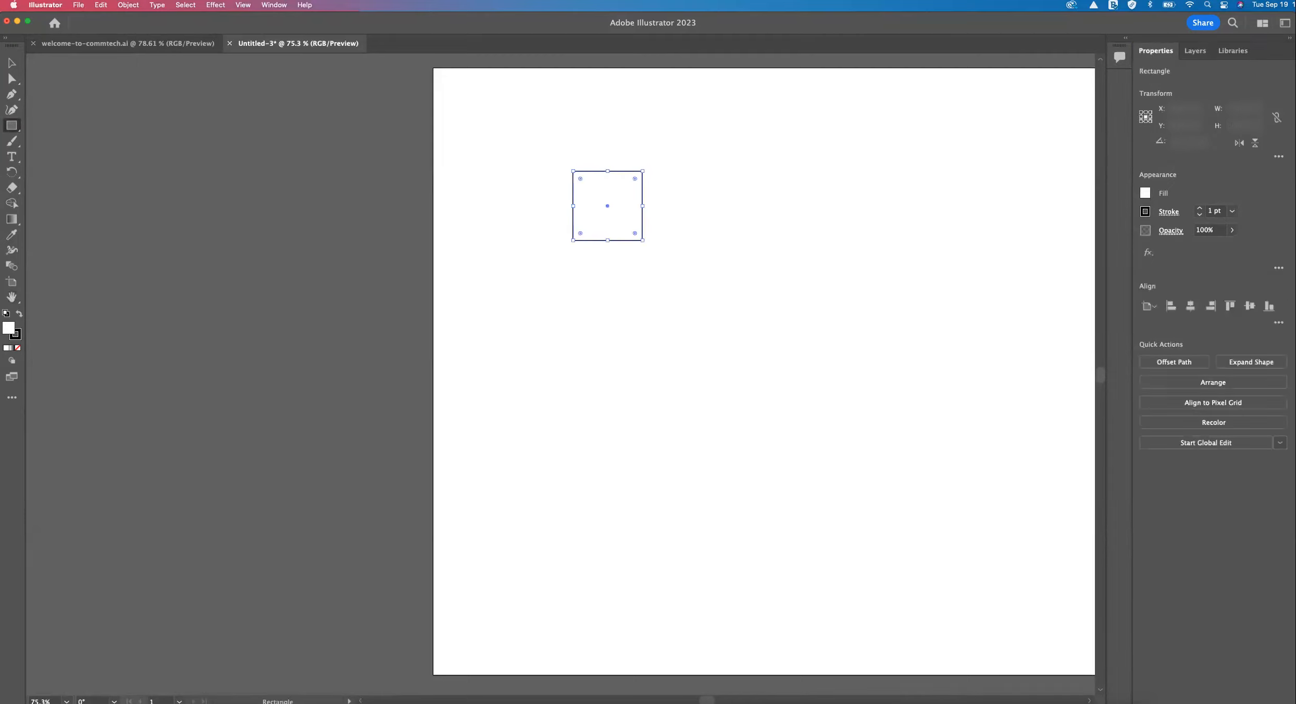
# Move the square off the artboard onto the surrounding canvas and delete it.
pyautogui.click(12, 64)
pyautogui.moveTo(606, 201); pyautogui.dragTo(319, 202)
pyautogui.press('Delete')
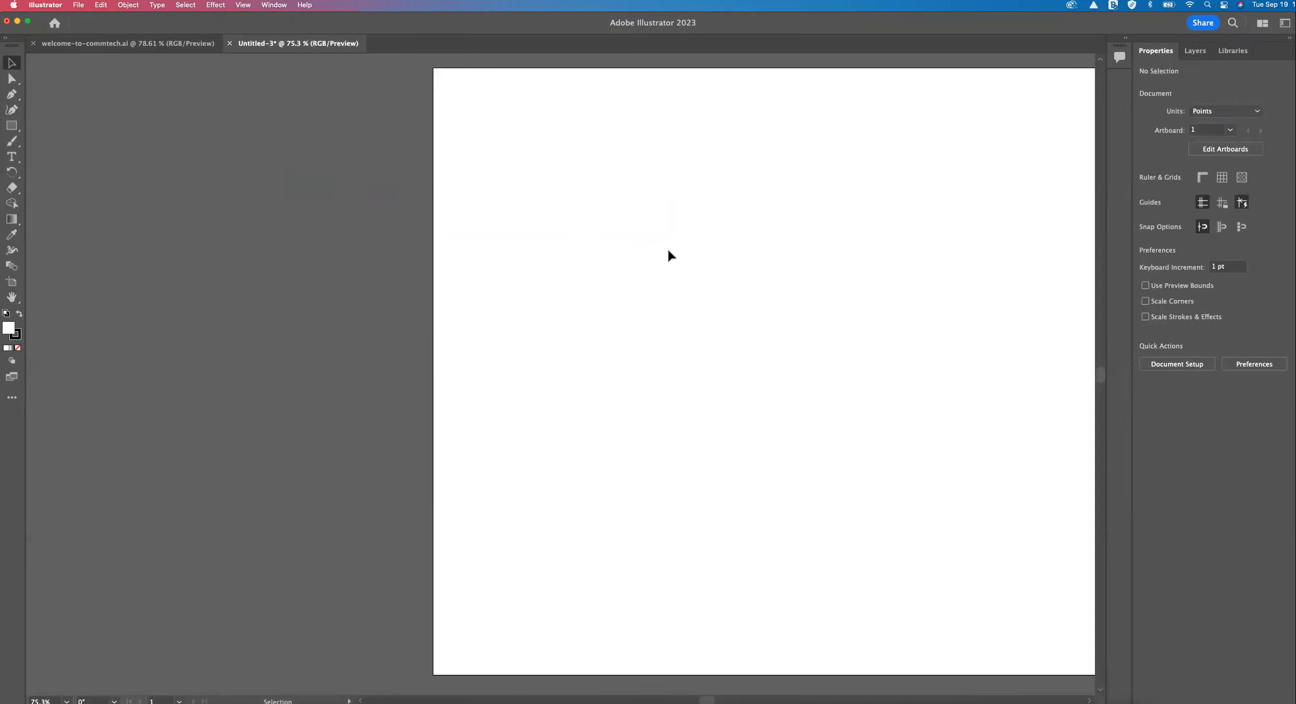
pyautogui.press('space')
pyautogui.moveTo(728, 242); pyautogui.dragTo(501, 236)
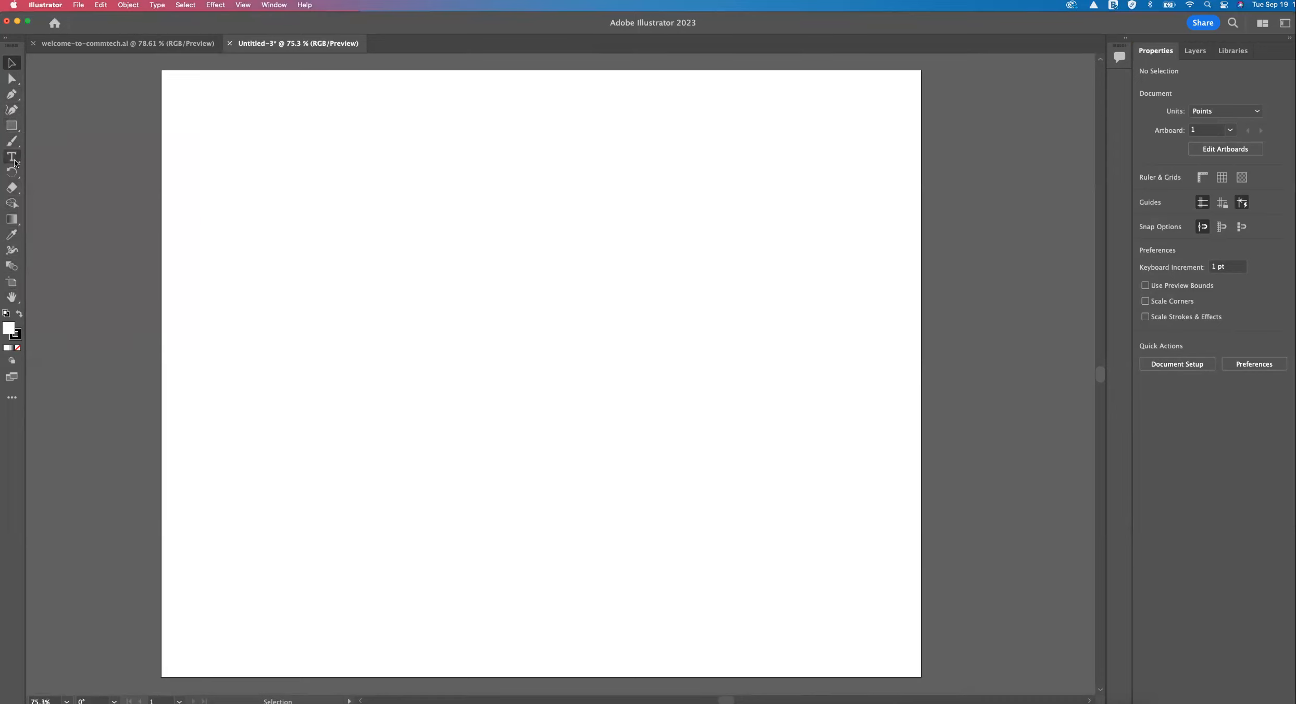
# Examine the Pen tool and the shape tools grouped with the Rectangle tool, ending on the Selection tool.
pyautogui.click(18, 97)
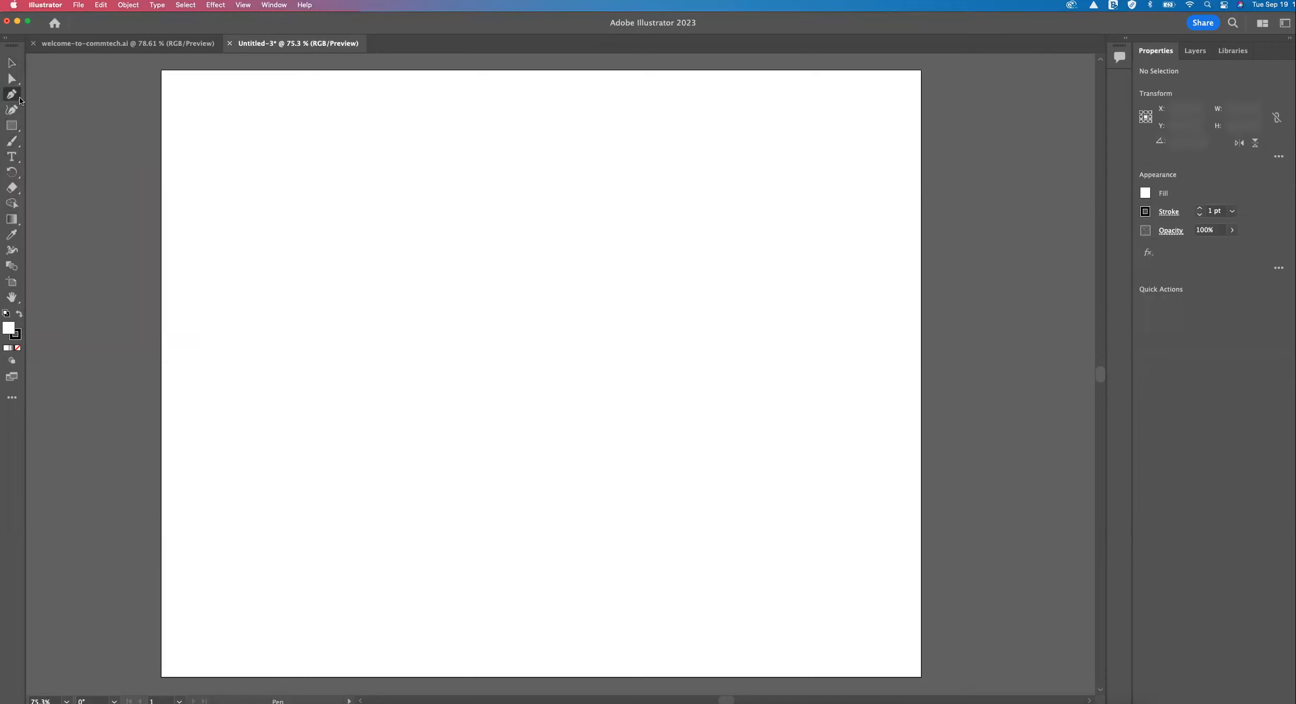
pyautogui.click(12, 125)
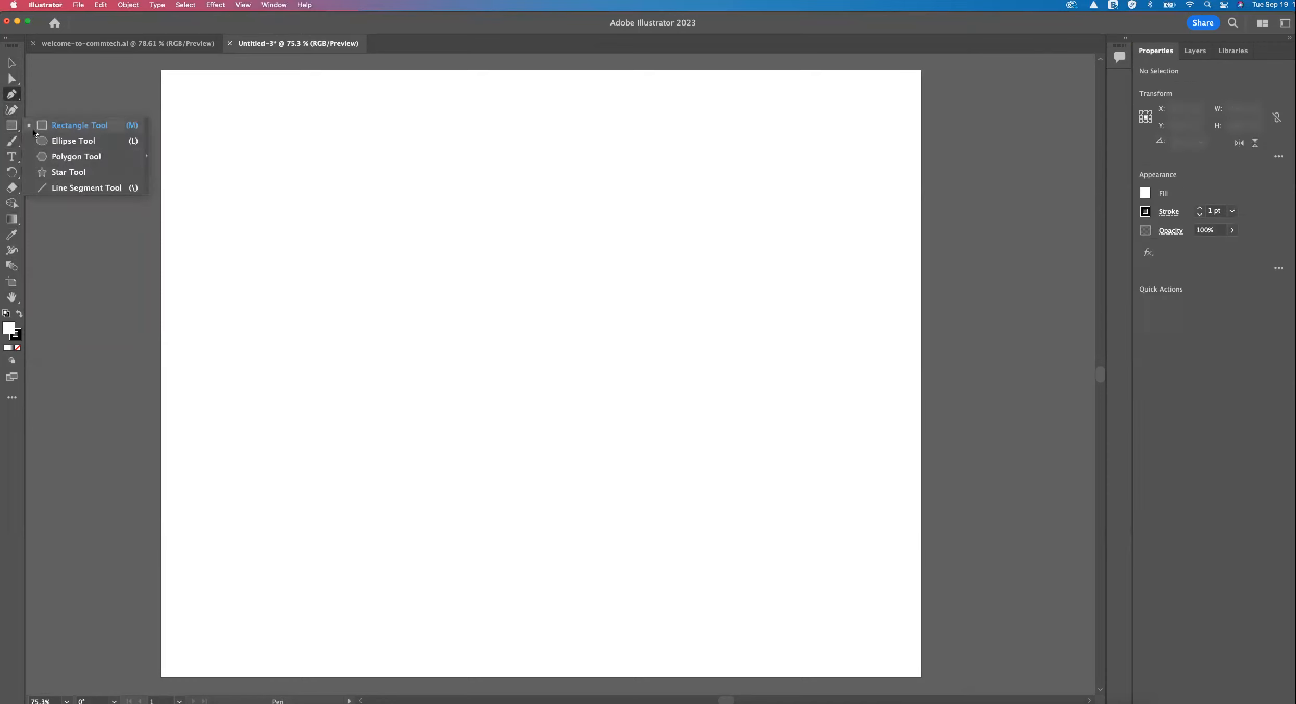
pyautogui.click(60, 220)
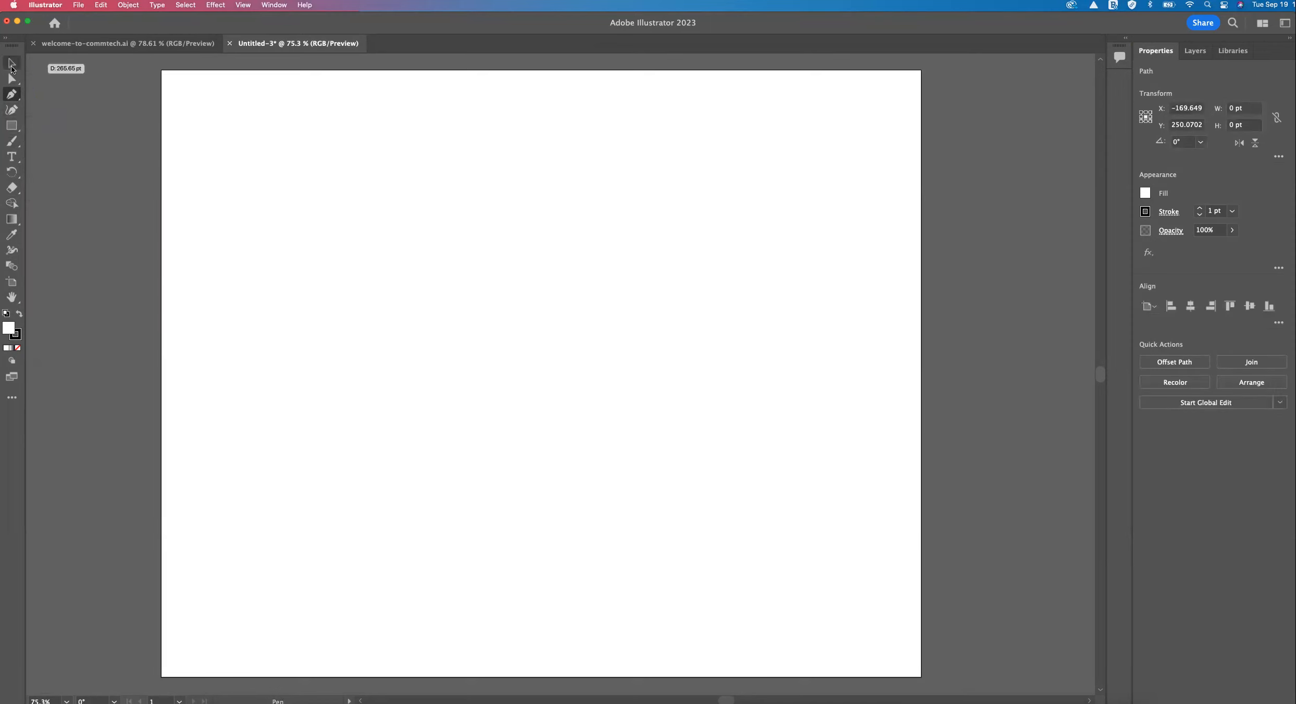
pyautogui.click(11, 65)
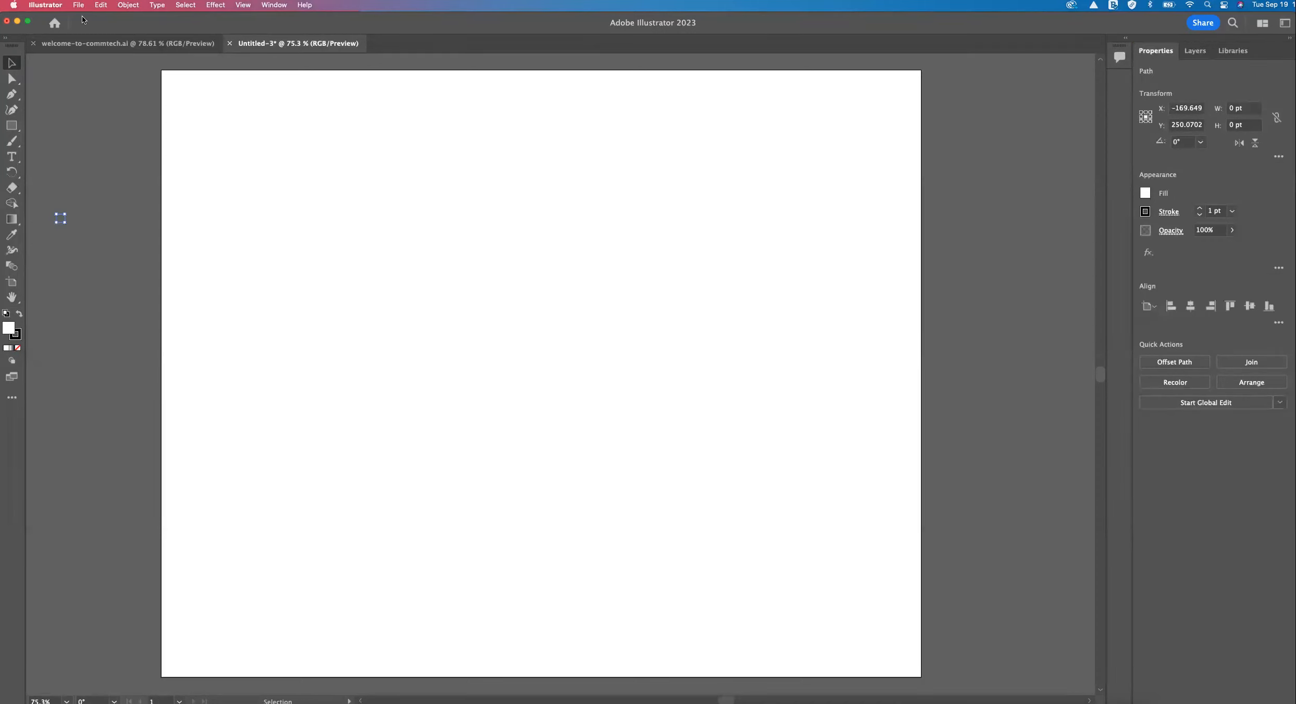
pyautogui.click(88, 121)
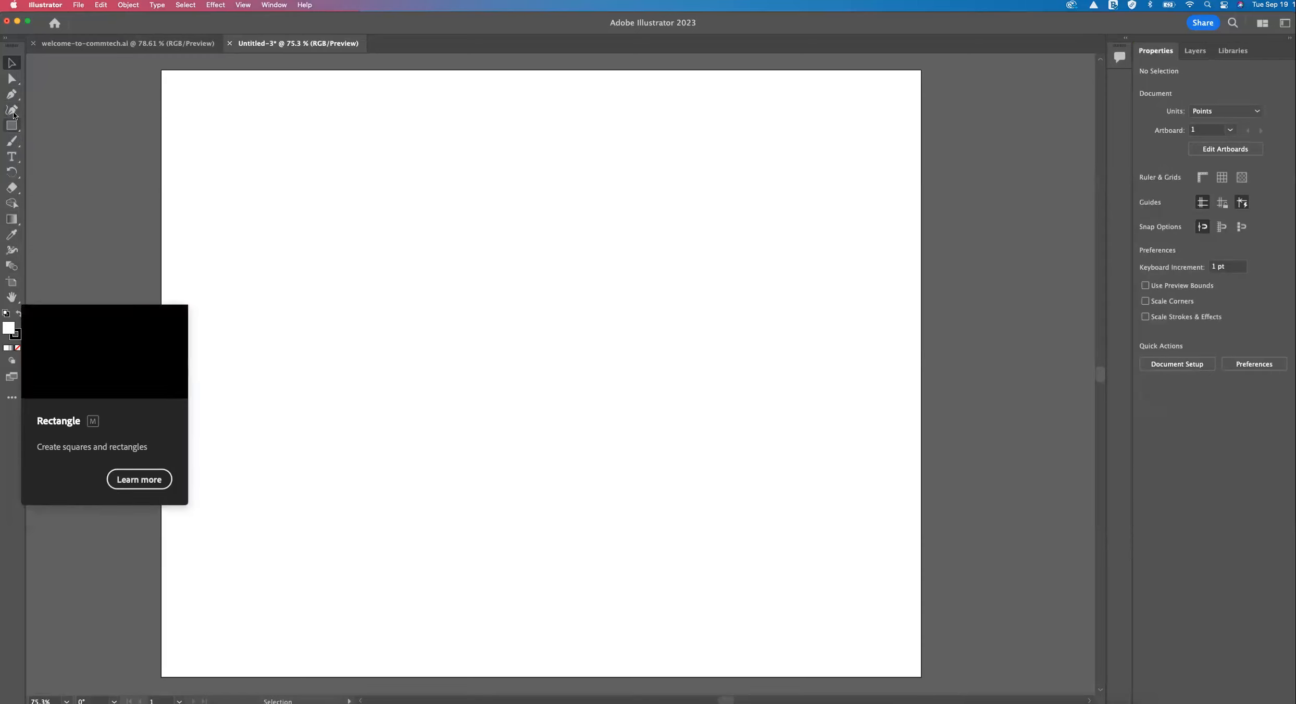
pyautogui.click(11, 79)
pyautogui.click(11, 63)
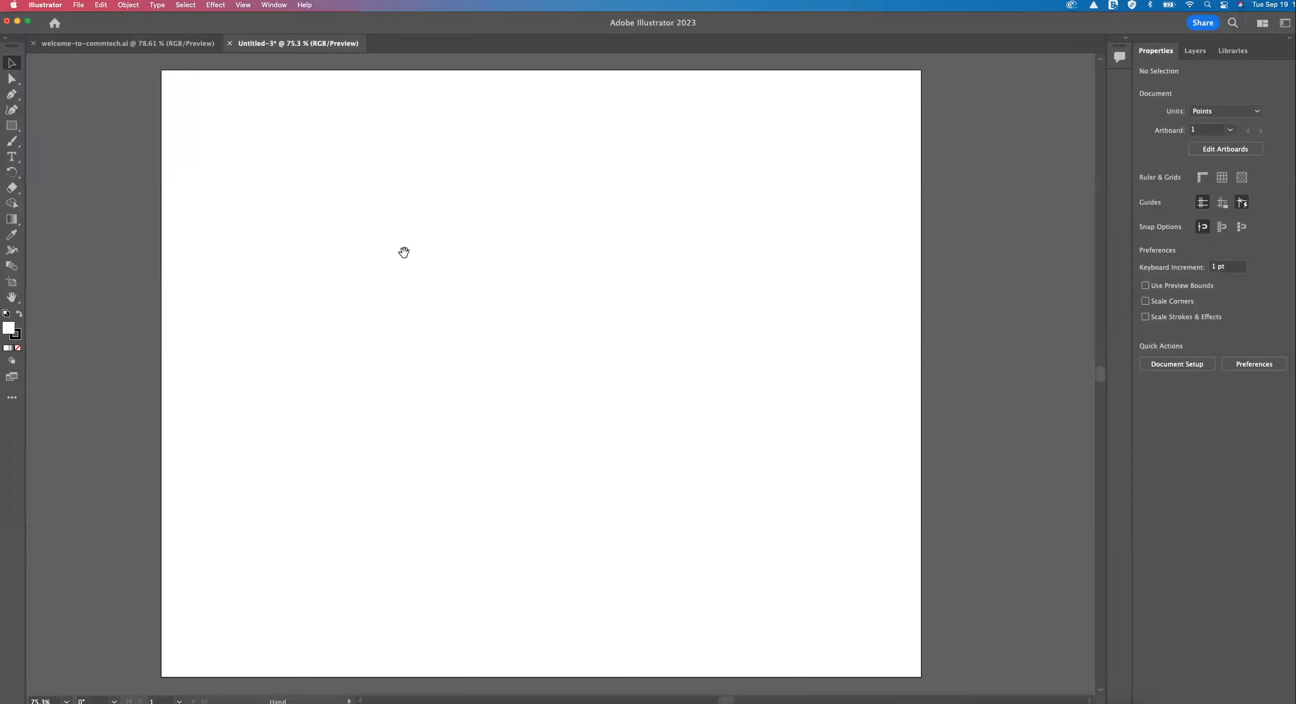
# Pan the artboard around the canvas with the temporary Hand tool.
pyautogui.press('space')
pyautogui.moveTo(411, 249); pyautogui.dragTo(528, 242)
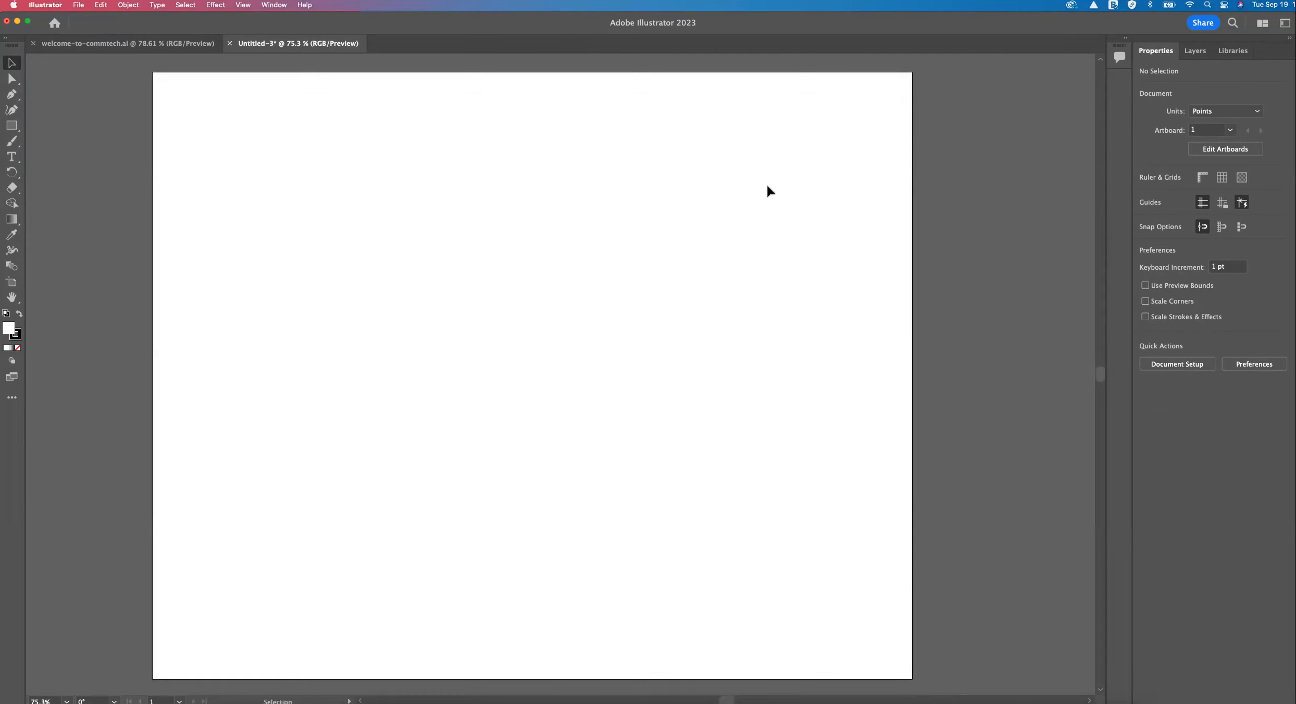
pyautogui.press('space')
pyautogui.moveTo(775, 182); pyautogui.dragTo(828, 159)
pyautogui.moveTo(772, 205); pyautogui.dragTo(818, 160)
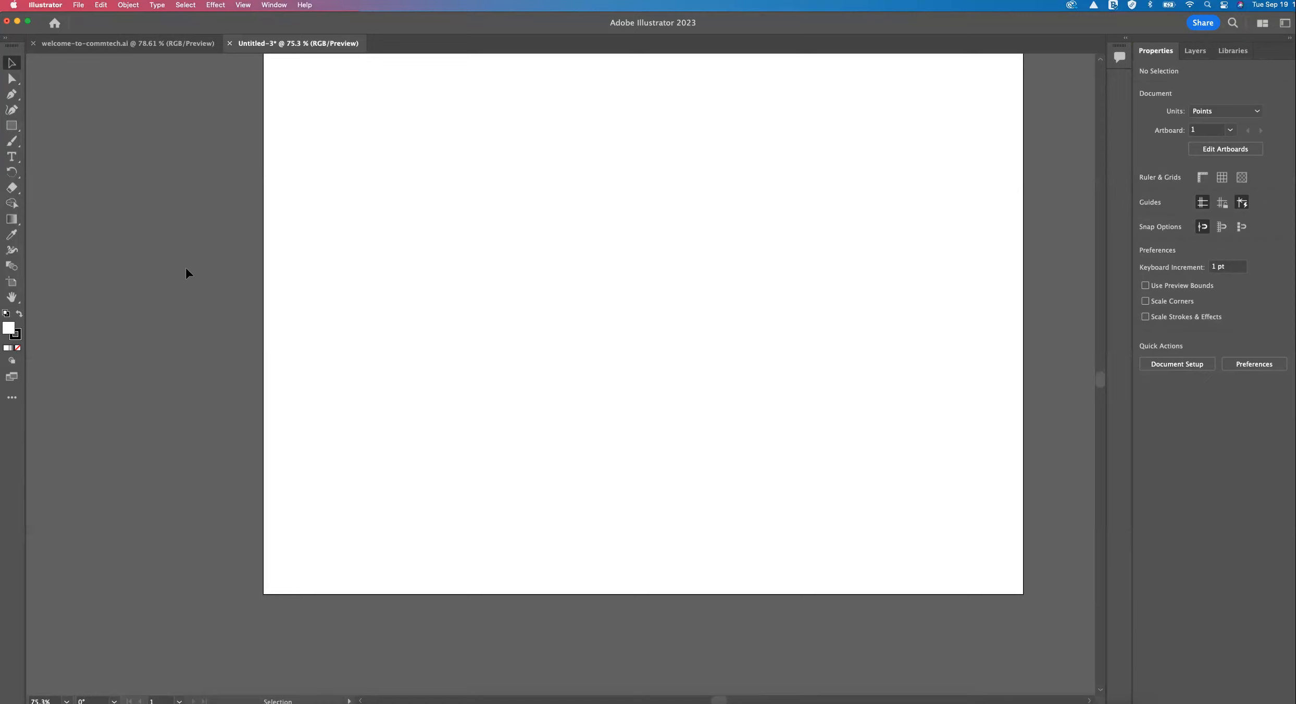
# Use the Zoom tool to magnify the artboard to 150%, reduce it to 50%, recenter it and zoom out to 16.67%.
pyautogui.click(8, 298)
pyautogui.click(58, 295)
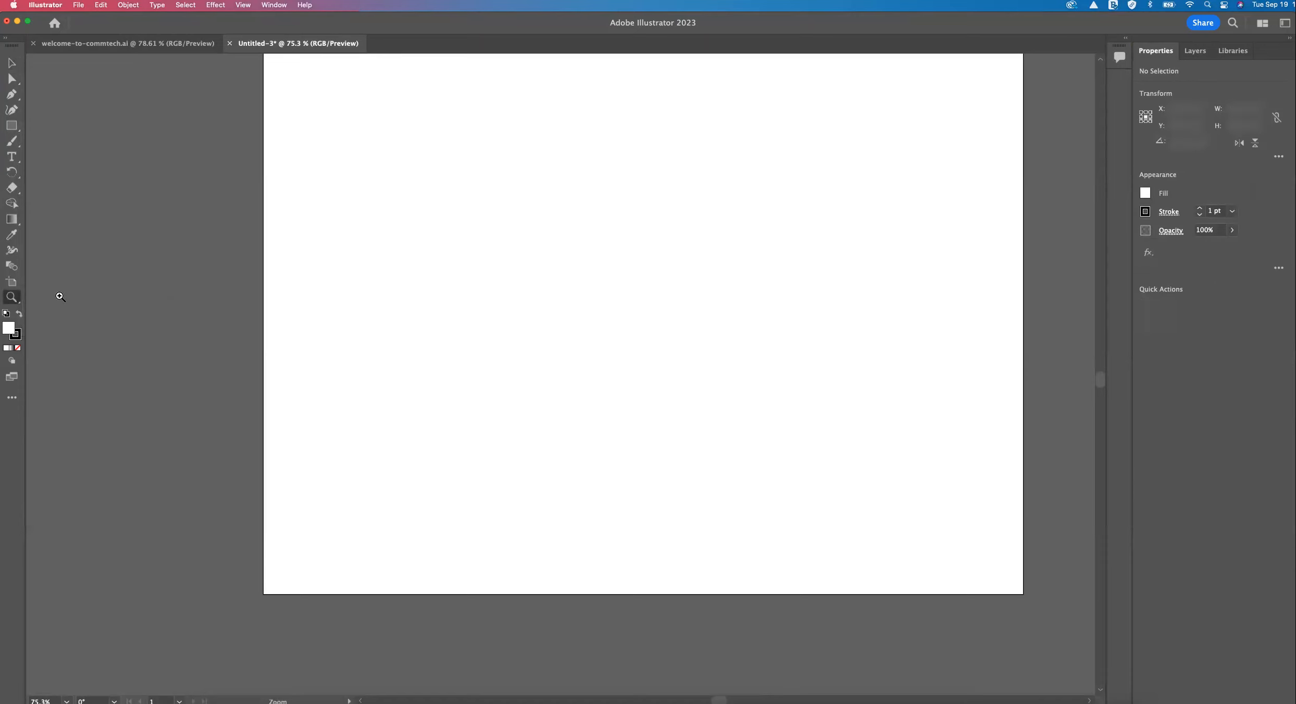
pyautogui.moveTo(527, 270); pyautogui.dragTo(529, 270)
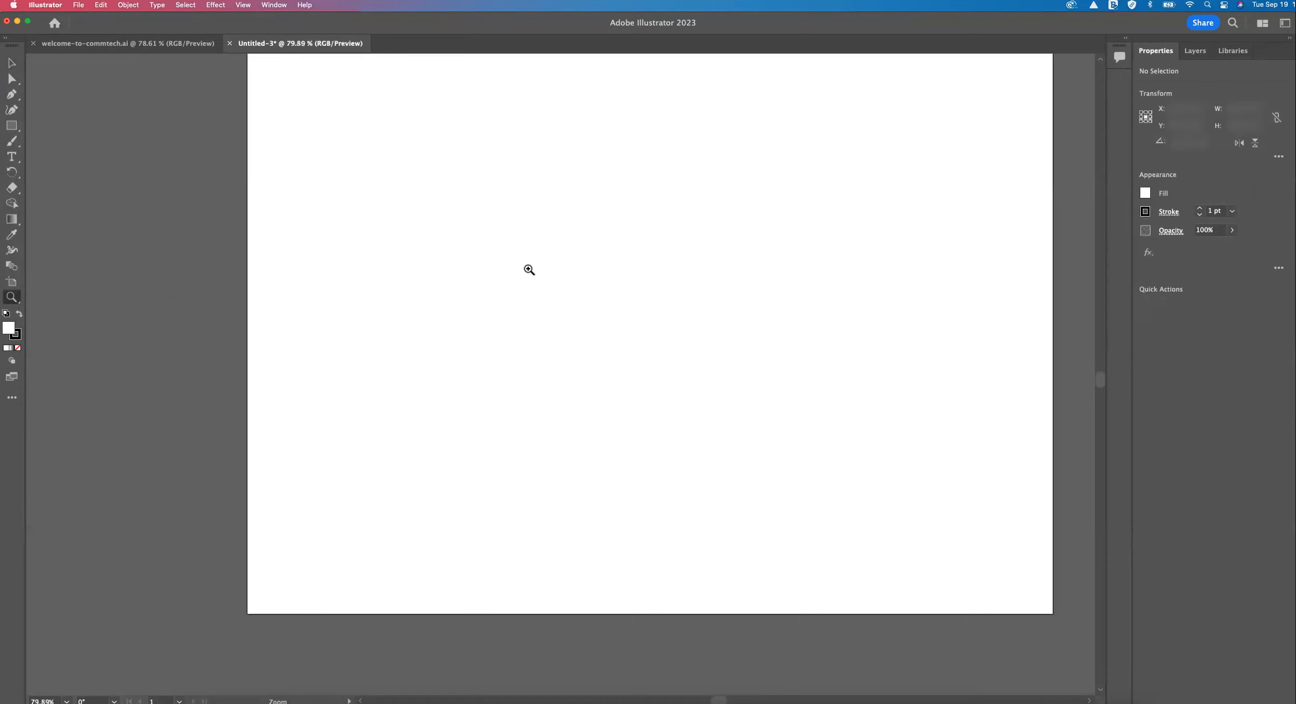
pyautogui.click(530, 269)
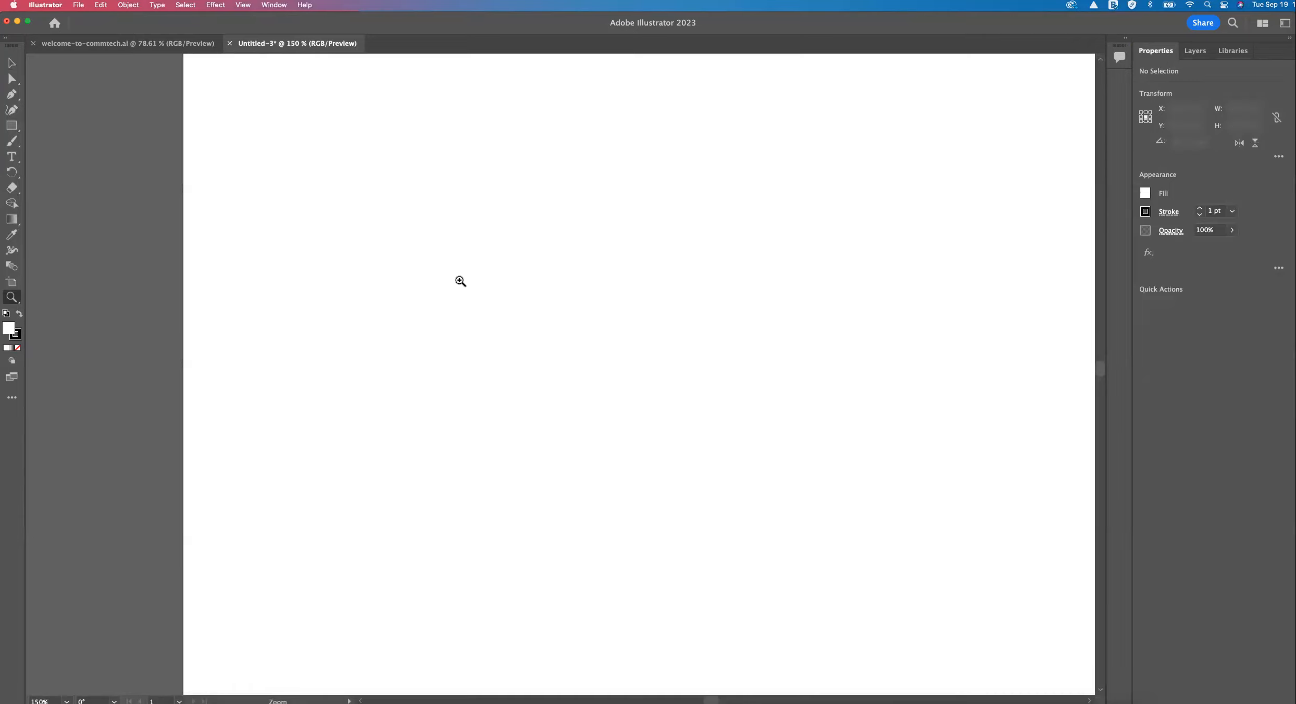
pyautogui.keyDown('alt'); pyautogui.click(459, 281); pyautogui.keyUp('alt')
pyautogui.keyDown('alt'); pyautogui.click(512, 312); pyautogui.keyUp('alt')
pyautogui.keyDown('alt'); pyautogui.click(564, 354); pyautogui.keyUp('alt')
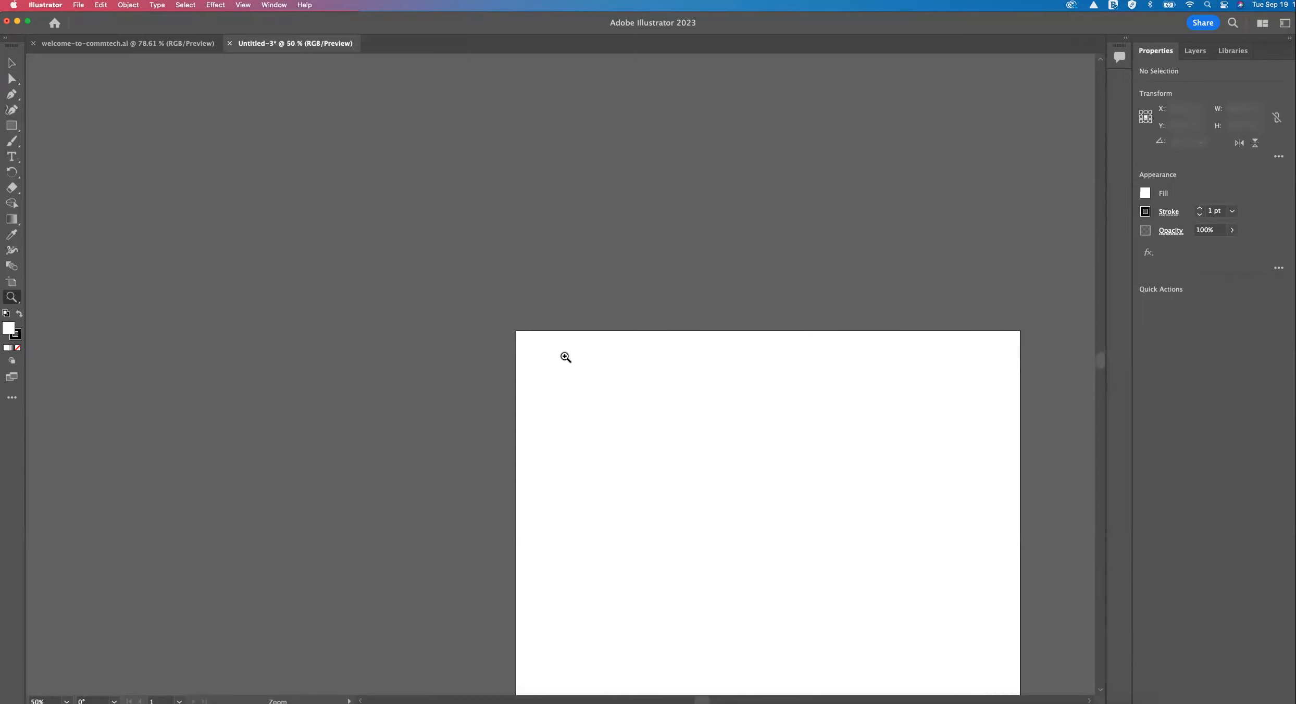
pyautogui.moveTo(620, 371); pyautogui.dragTo(439, 219)
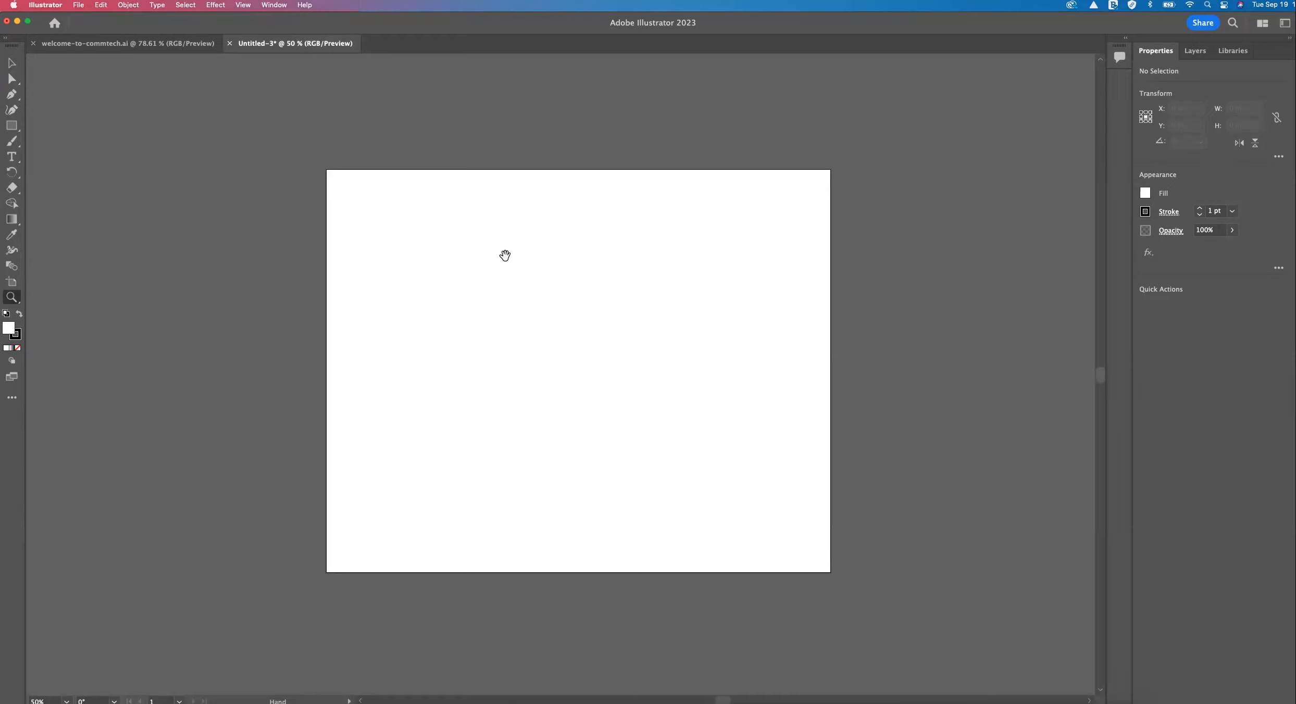
pyautogui.moveTo(518, 261); pyautogui.dragTo(506, 240)
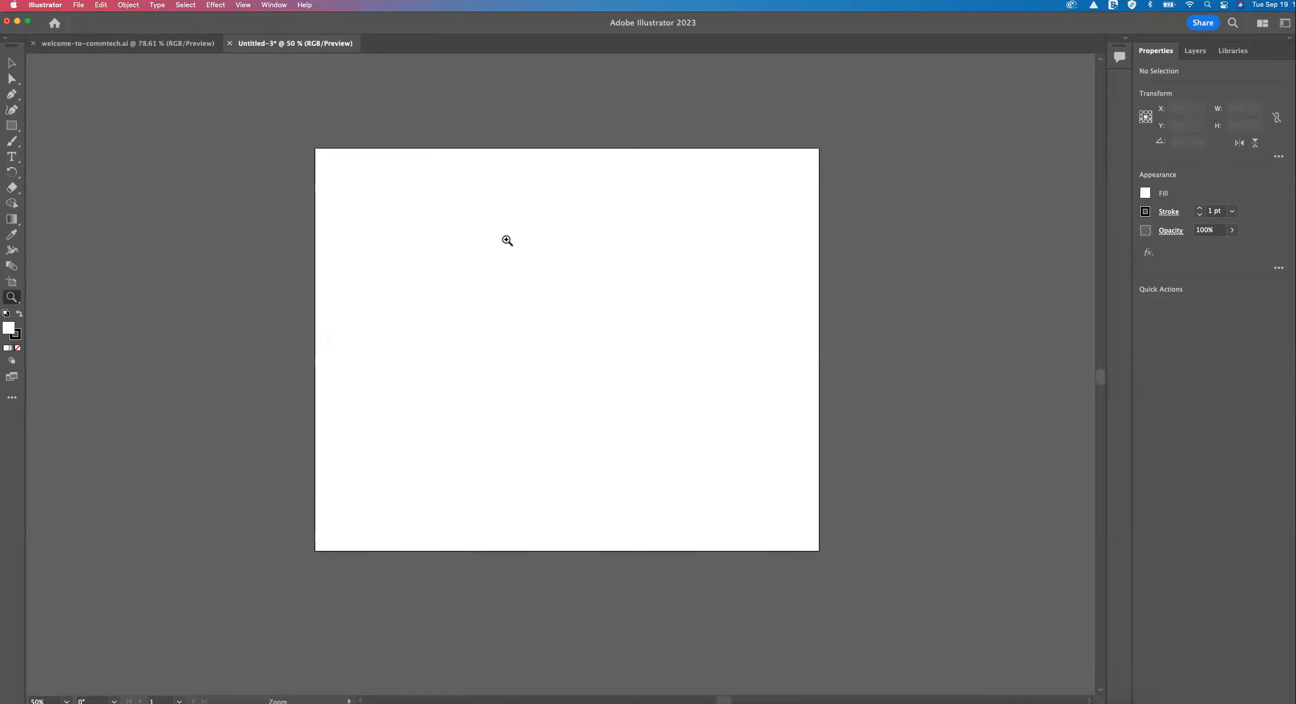
pyautogui.keyDown('alt'); pyautogui.click(507, 240); pyautogui.keyUp('alt')
pyautogui.keyDown('alt'); pyautogui.click(507, 241); pyautogui.keyUp('alt')
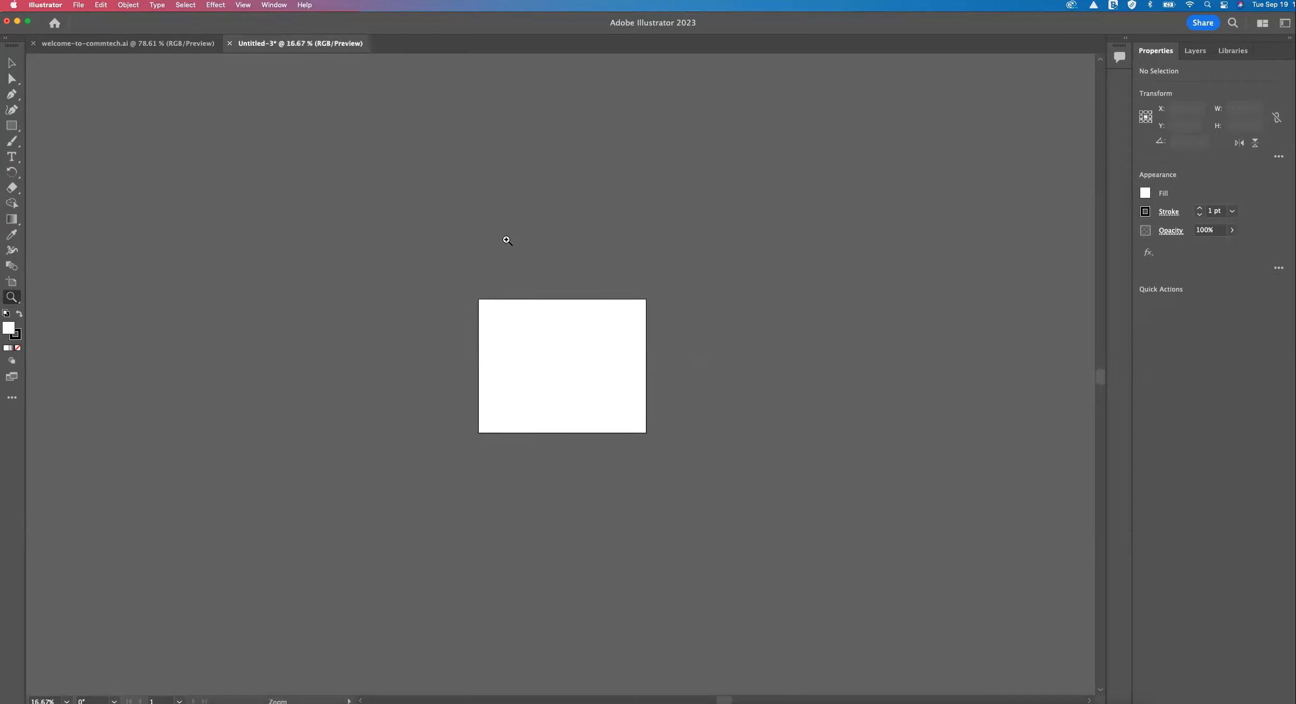
# Zoom in to 66.67%, fit the artboard in the window and view it at 100%.
pyautogui.press('super+equal')
pyautogui.press('super+equal')
pyautogui.press('super+equal')
pyautogui.press('super+equal')
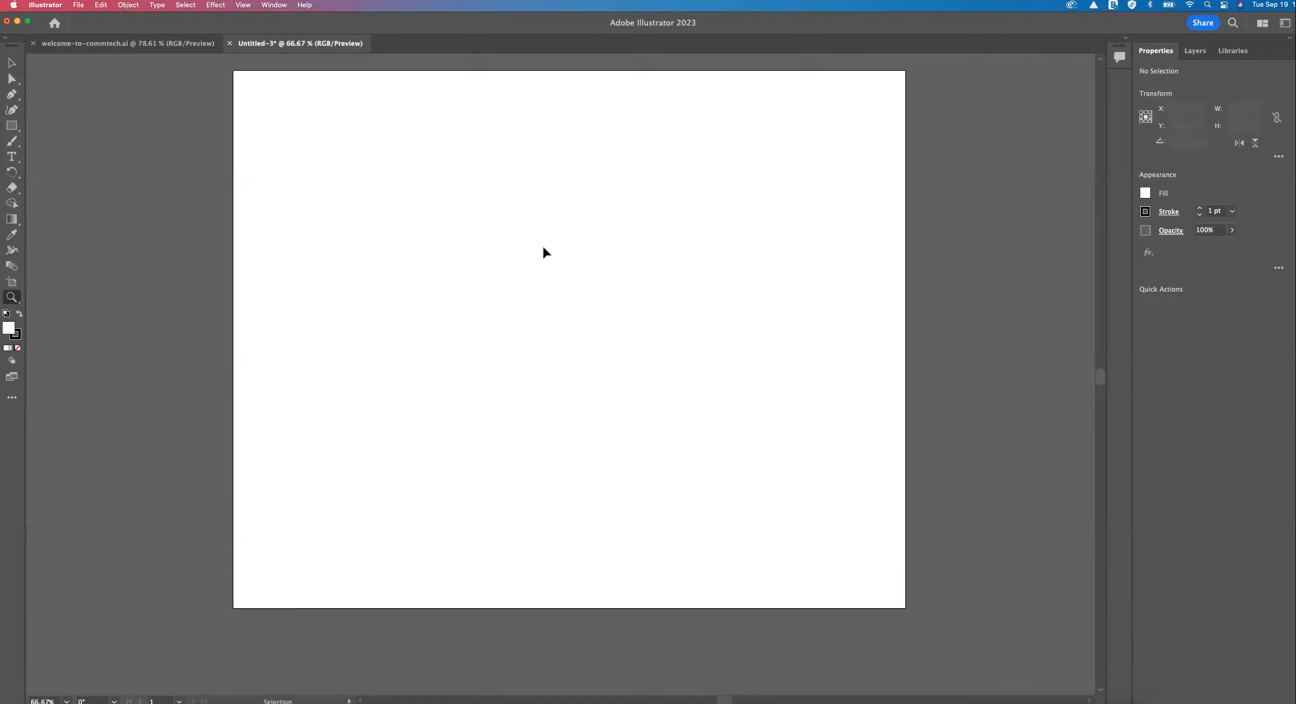
pyautogui.press('super+0')
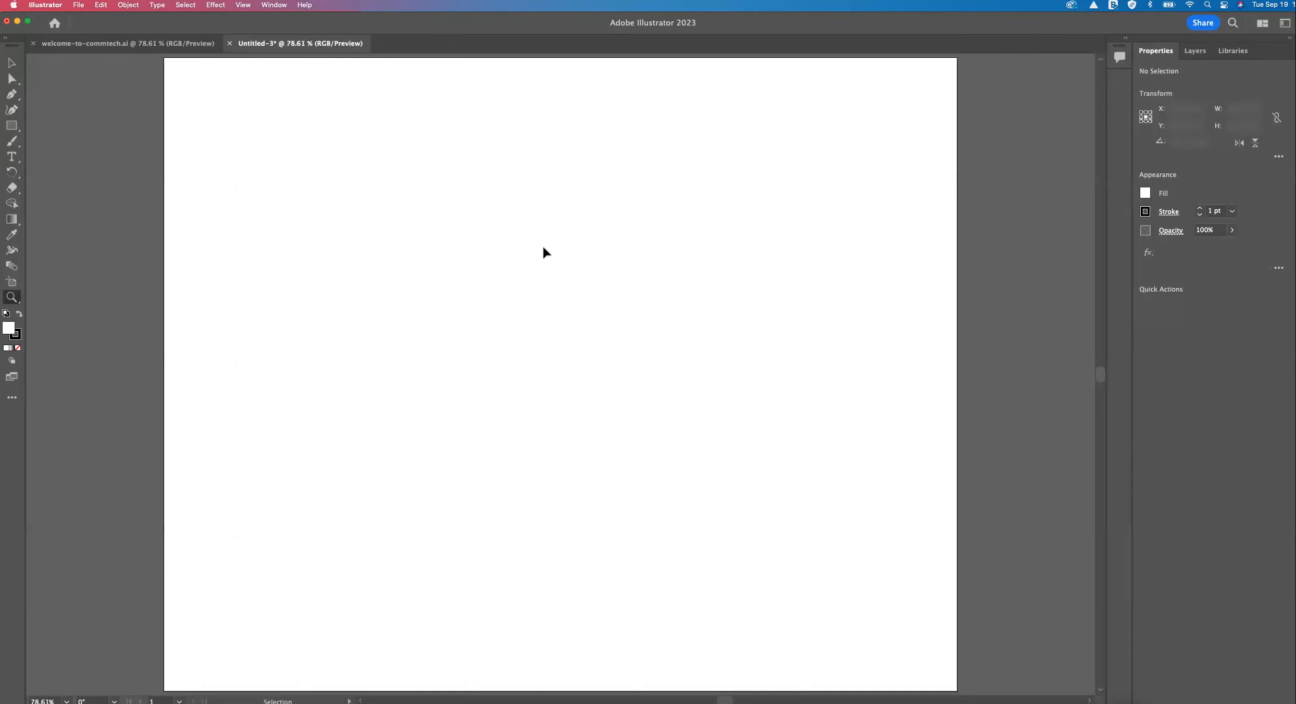
pyautogui.press('super+1')
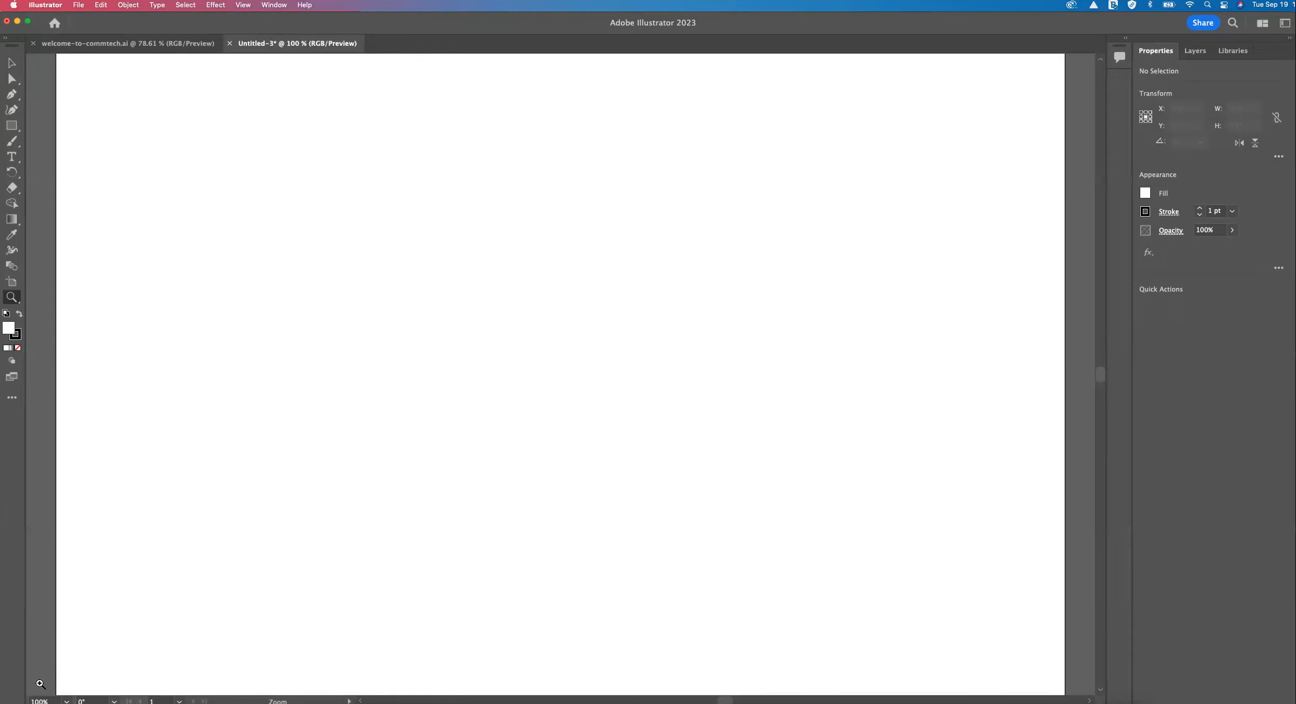
# Zoom out to 25% and fit the whole artboard back in the window.
pyautogui.press('super+minus')
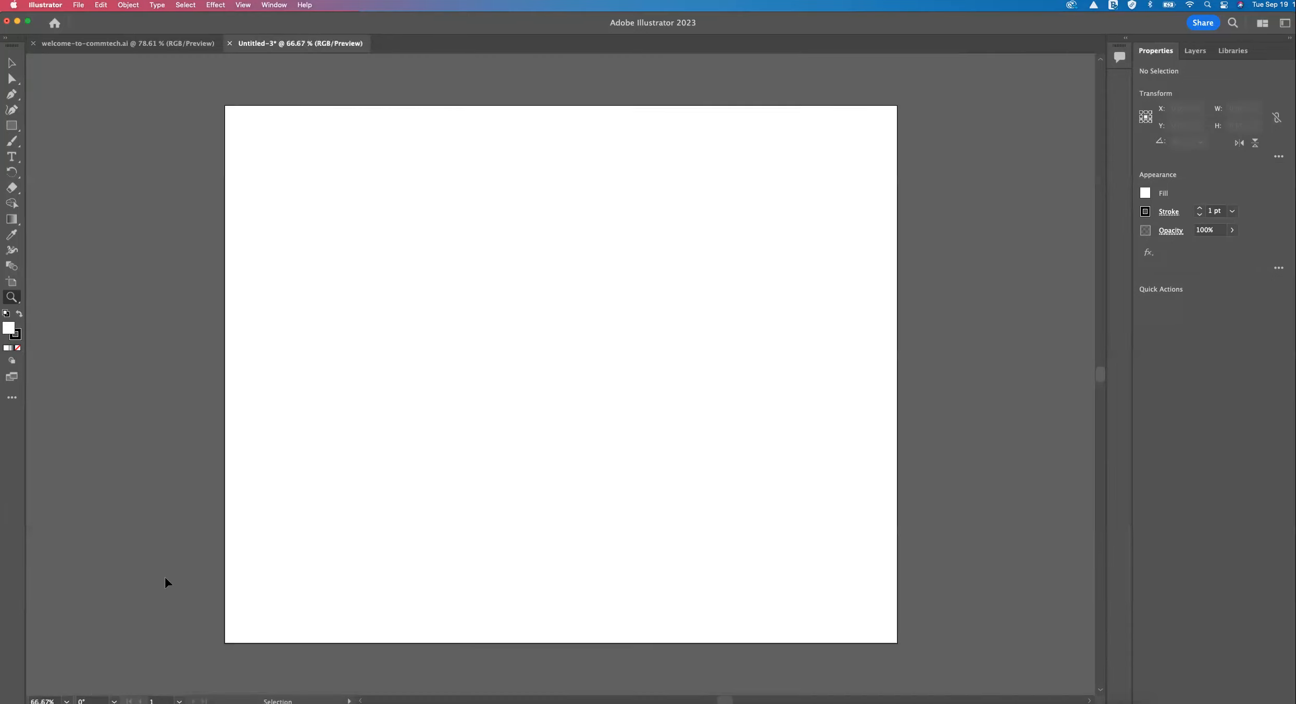
pyautogui.press('super+minus')
pyautogui.press('super+minus')
pyautogui.press('super+minus')
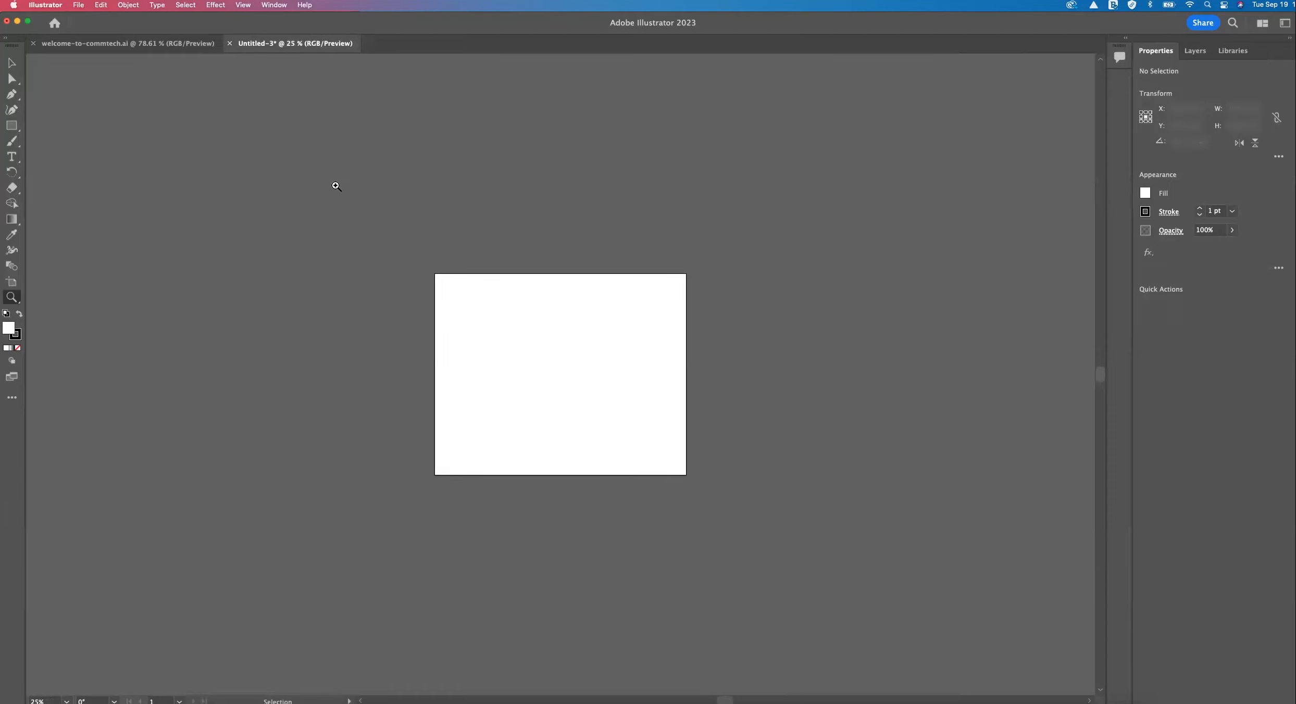
pyautogui.press('super+0')
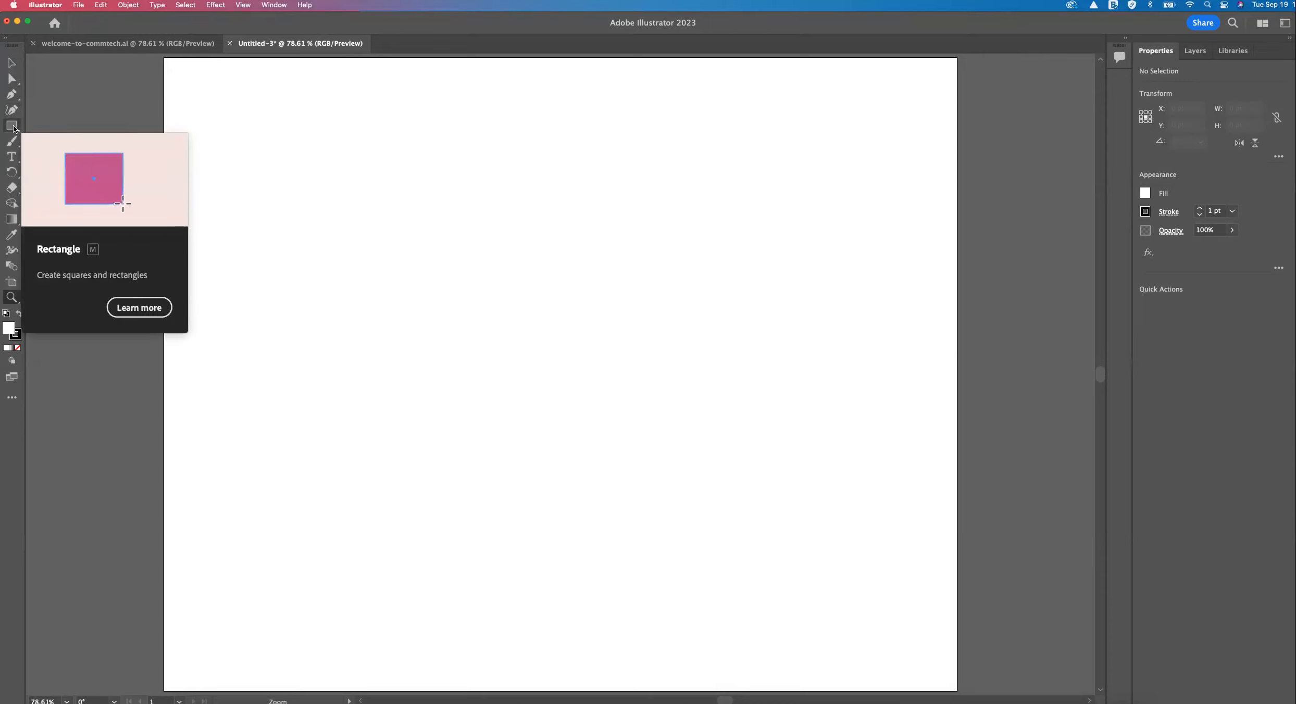
# Draw a rectangle about 307 x 294 pt in the upper-left area of the artboard.
pyautogui.press('m')
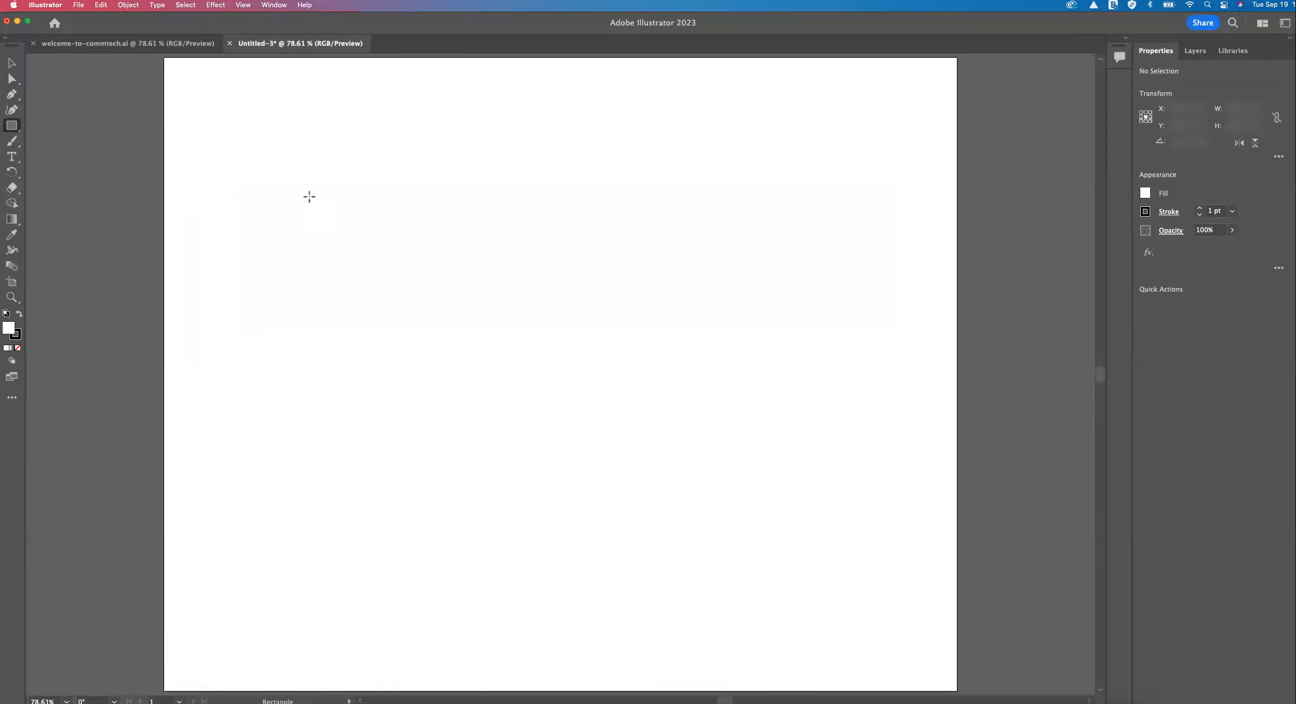
pyautogui.click(18, 334)
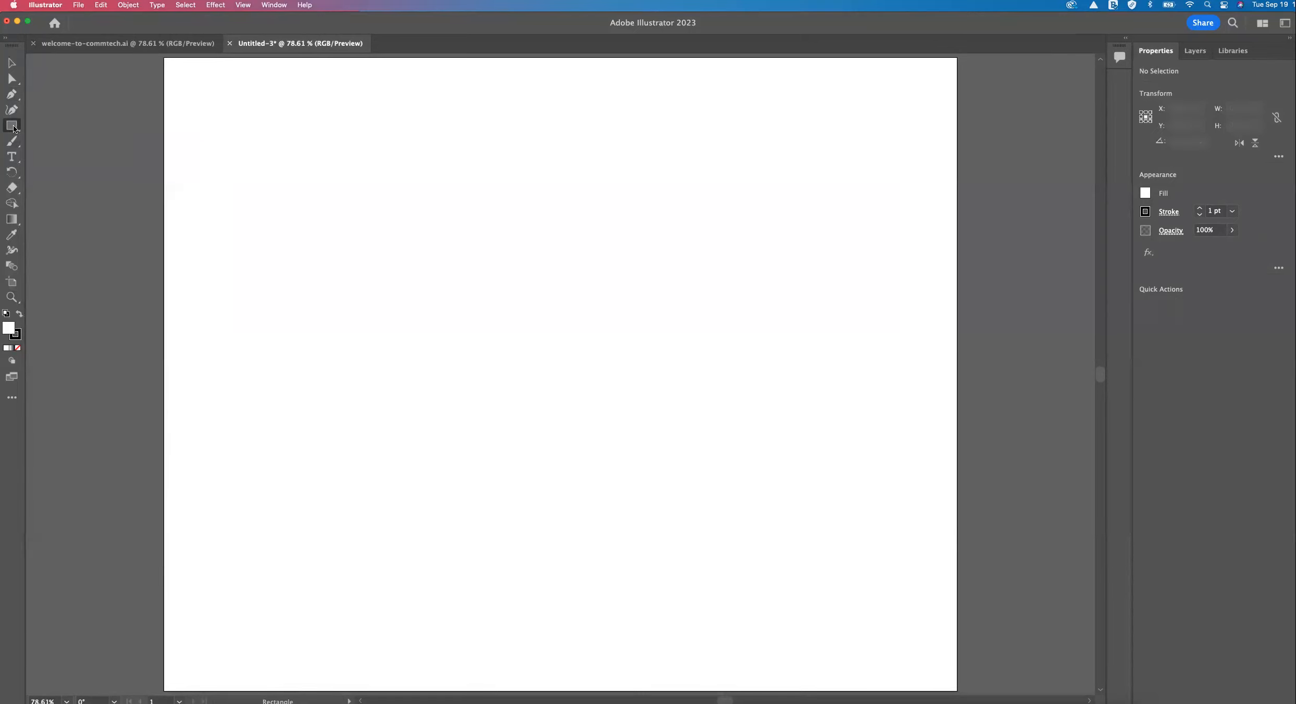
pyautogui.moveTo(231, 119); pyautogui.dragTo(422, 302)
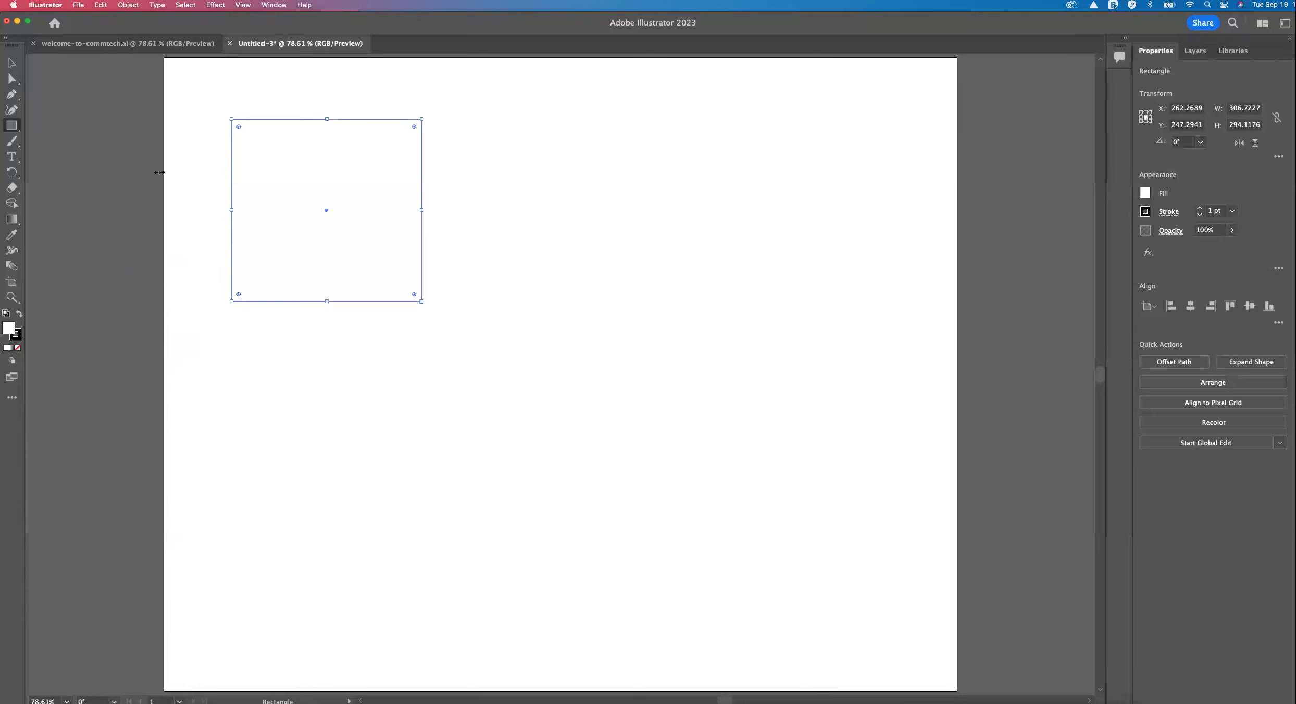
# Move the rectangle off the artboard and back onto its upper-left area, leaving it deselected.
pyautogui.click(12, 63)
pyautogui.moveTo(339, 207); pyautogui.dragTo(160, 221)
pyautogui.moveTo(106, 188); pyautogui.dragTo(309, 179)
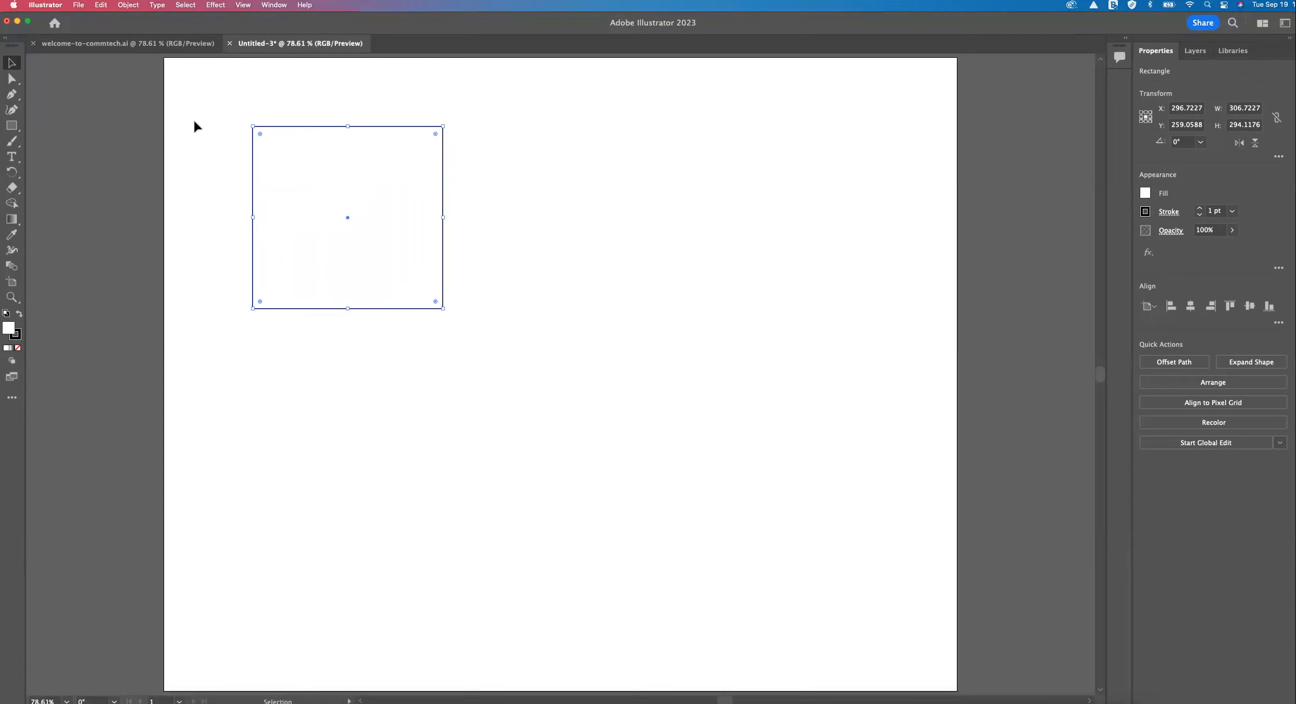
pyautogui.click(136, 133)
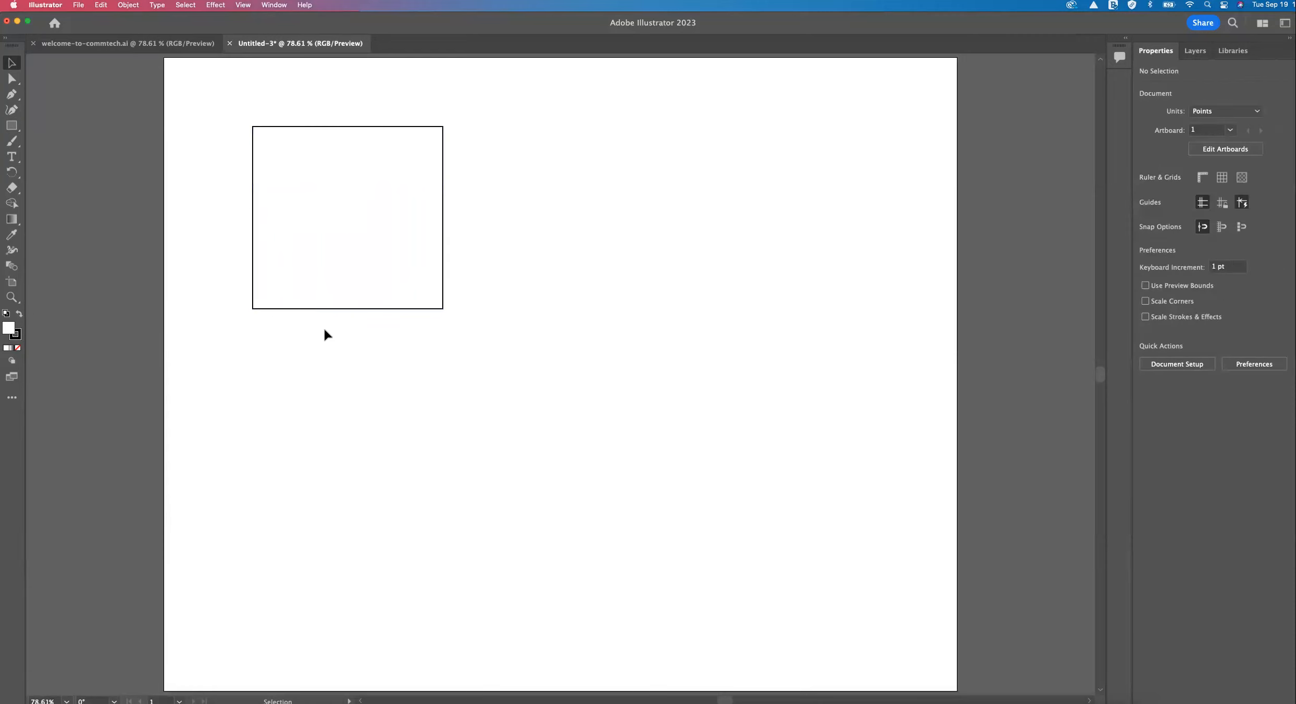
# Fill the rectangle with bright blue 17bee5 using the Color Picker and deselect it.
pyautogui.click(349, 137)
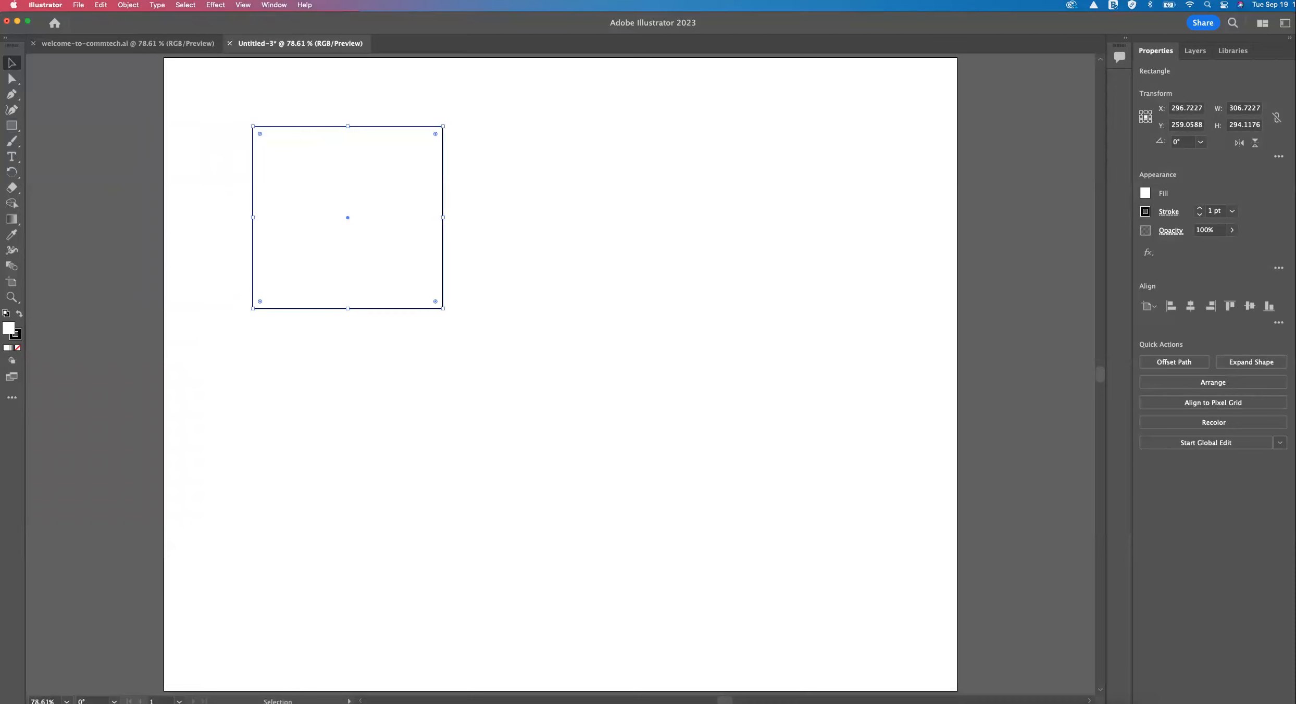
pyautogui.doubleClick(10, 330)
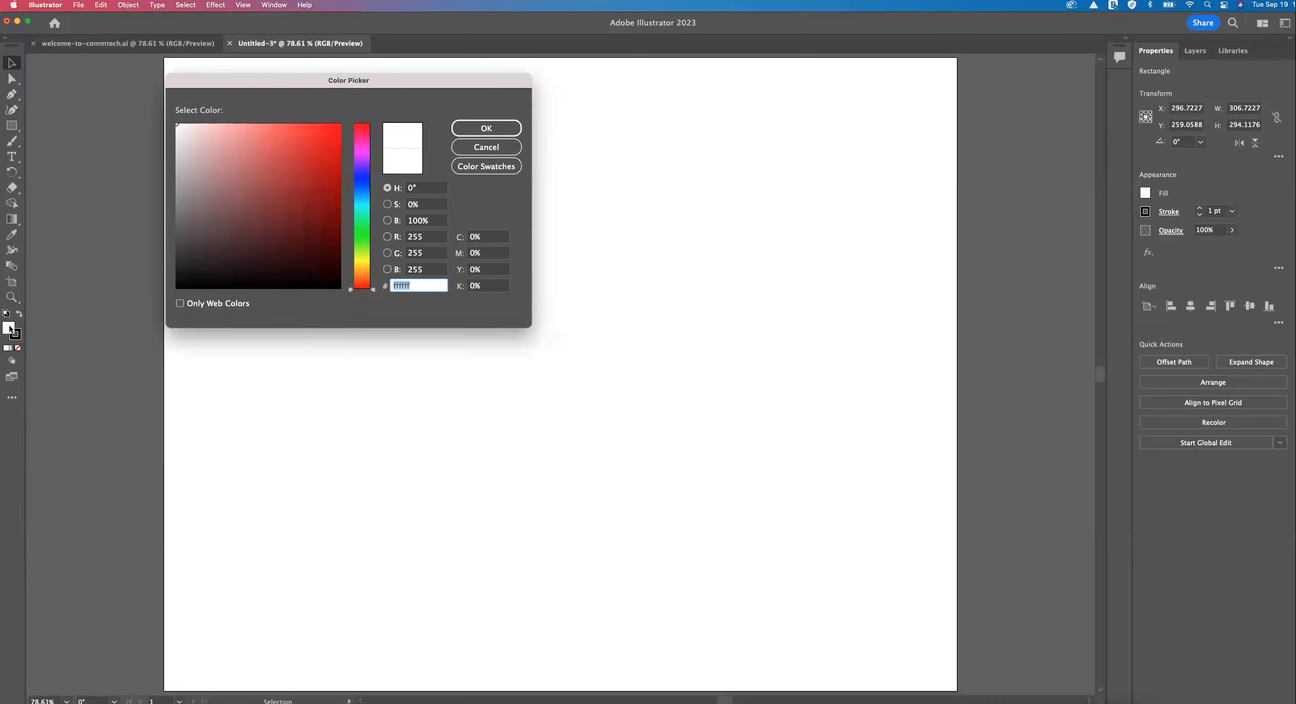
pyautogui.moveTo(241, 80); pyautogui.dragTo(584, 75)
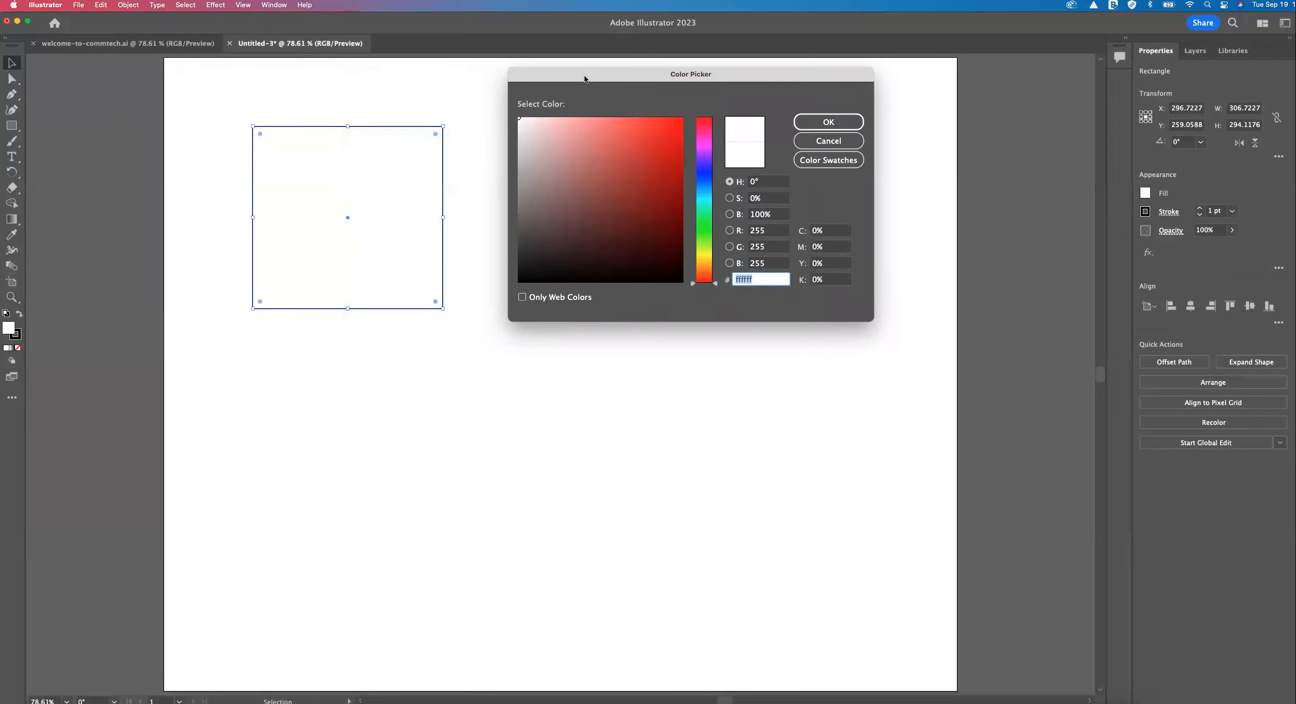
pyautogui.click(709, 210)
pyautogui.moveTo(710, 209)
pyautogui.mouseDown()
pyautogui.moveTo(709, 189)
pyautogui.moveTo(701, 198)
pyautogui.mouseUp()
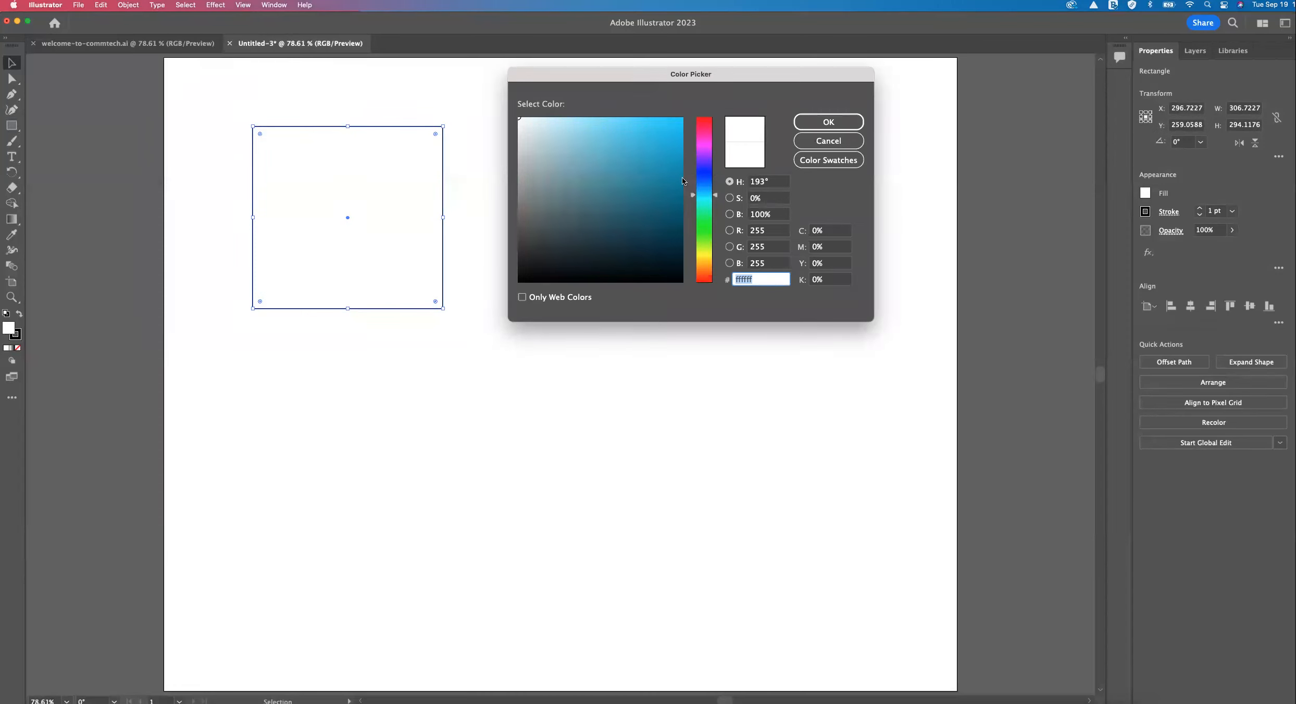
pyautogui.click(658, 135)
pyautogui.click(628, 155)
pyautogui.click(589, 175)
pyautogui.click(549, 175)
pyautogui.click(672, 145)
pyautogui.click(667, 134)
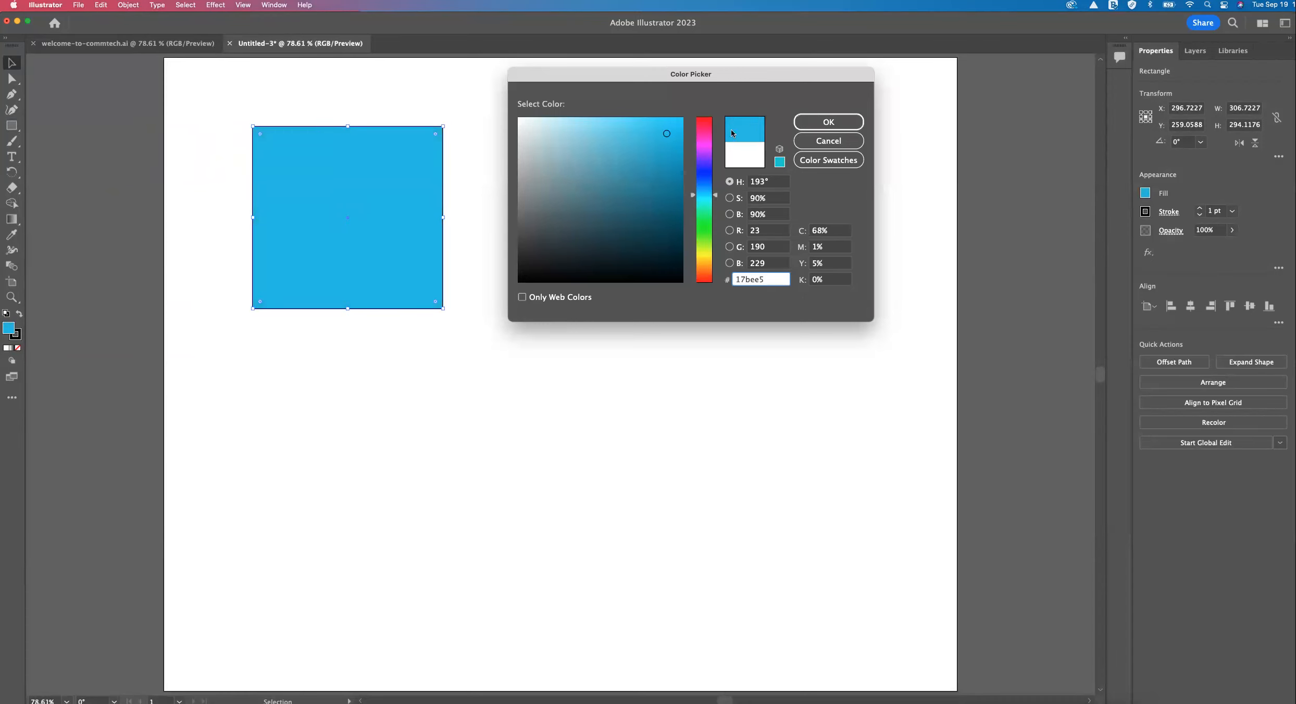
pyautogui.click(808, 123)
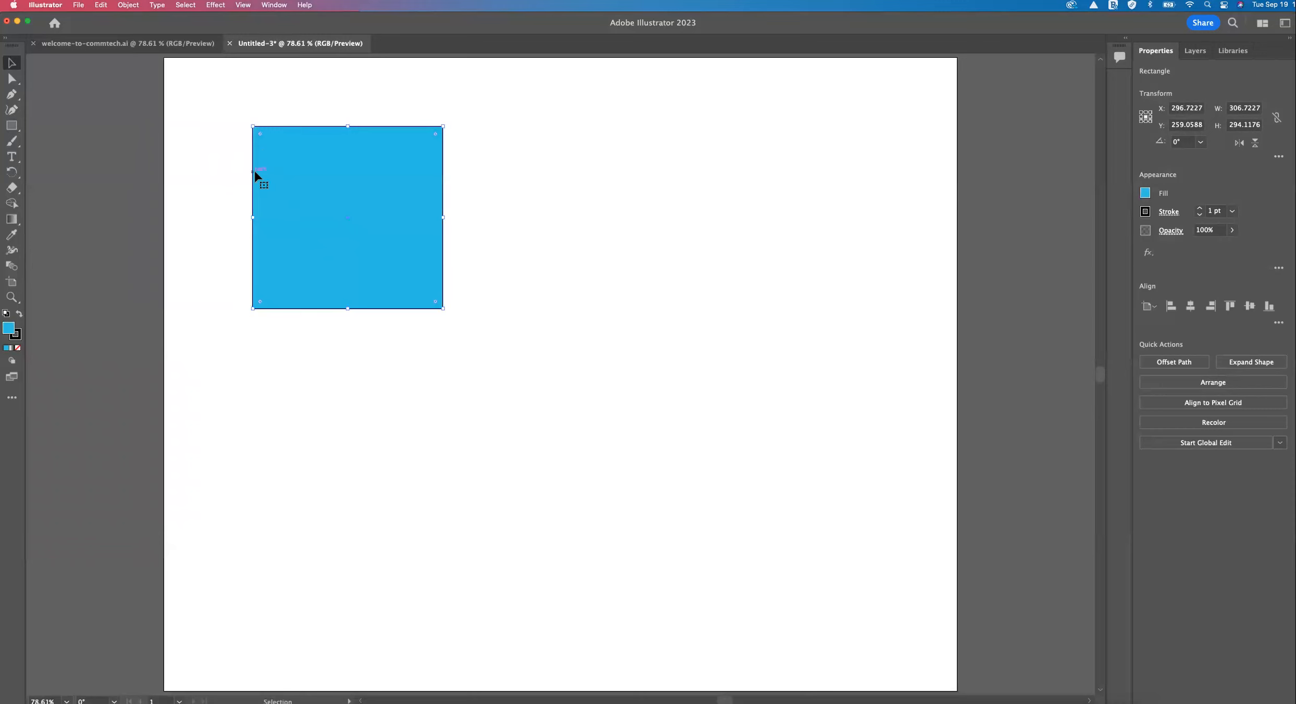
pyautogui.click(107, 180)
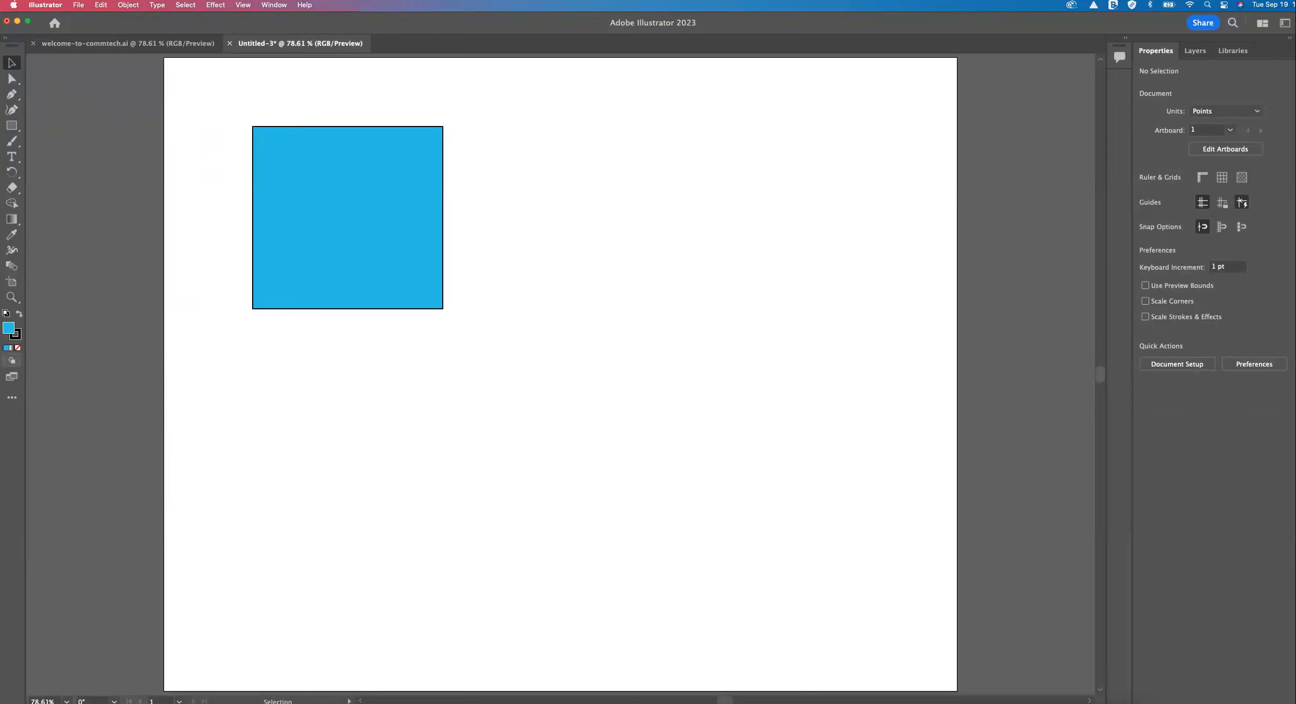
# Set the stroke color to light red e06e6e in the Color Picker with nothing selected.
pyautogui.doubleClick(16, 334)
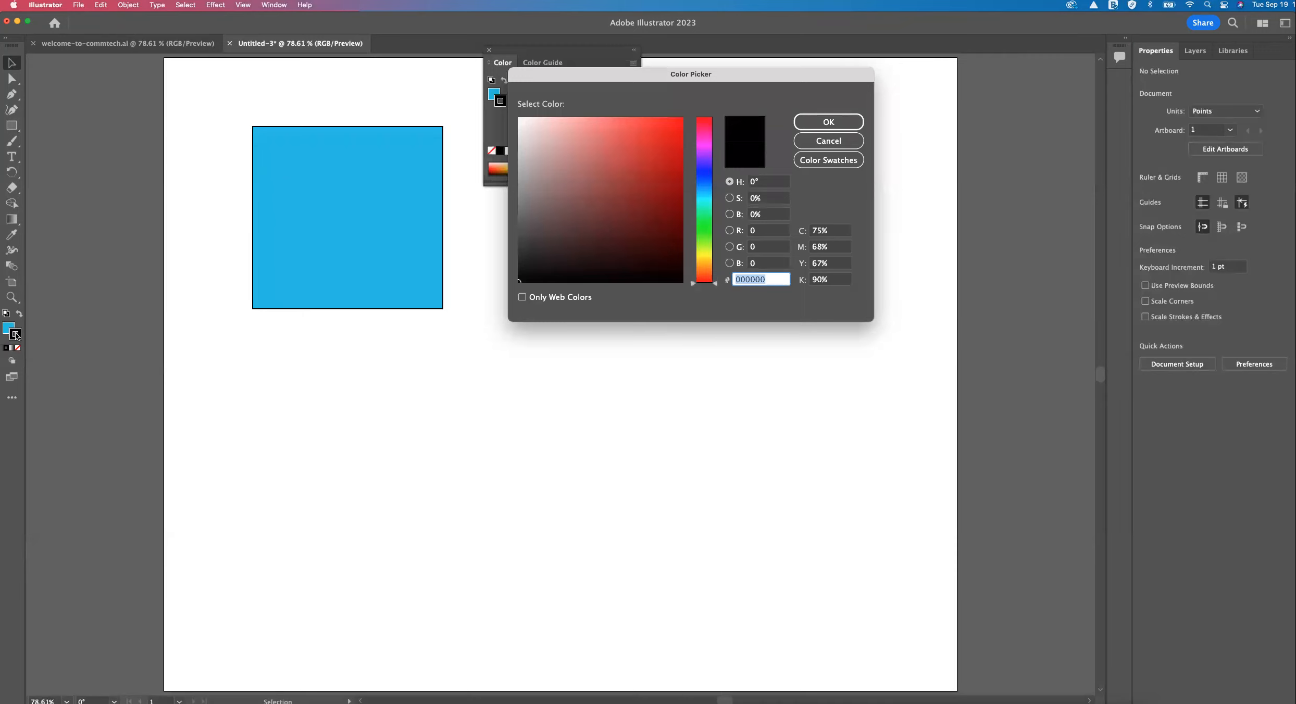
pyautogui.click(602, 136)
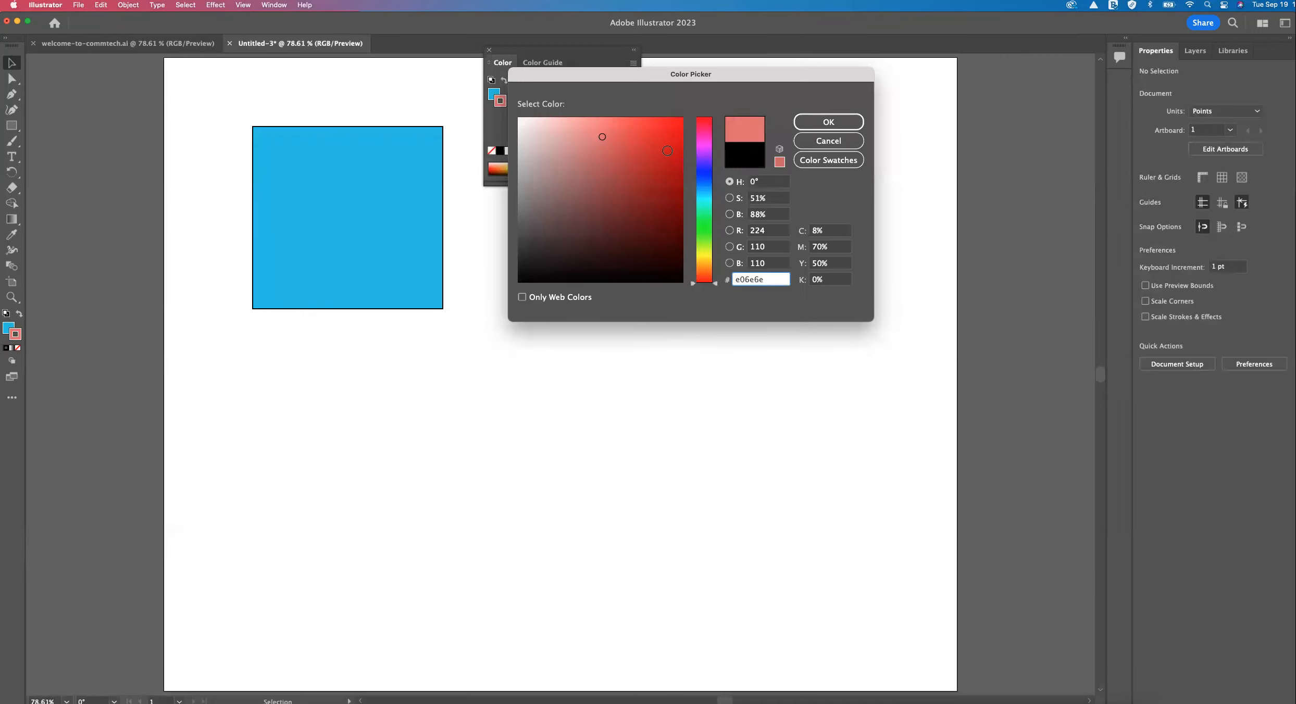
pyautogui.click(837, 124)
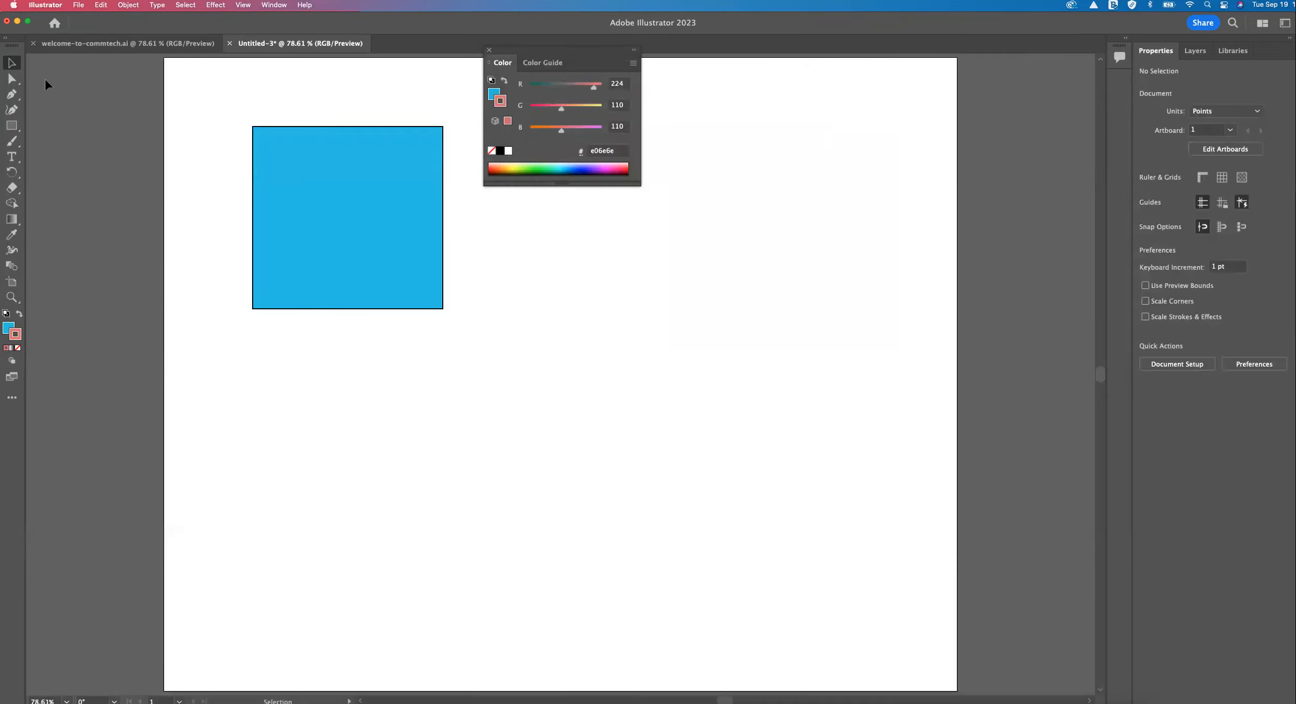
# Select the rectangle and try several stroke colors in the Color Picker, settling on purple c919f4.
pyautogui.click(344, 159)
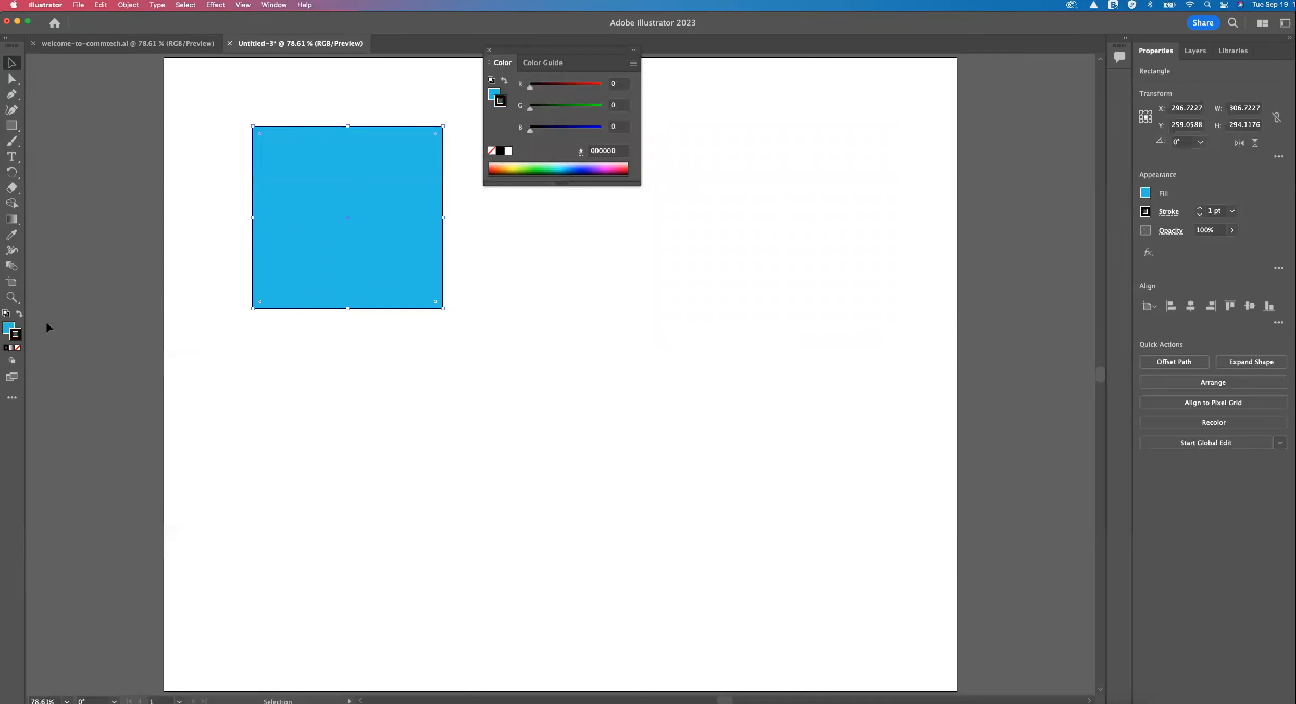
pyautogui.doubleClick(16, 335)
pyautogui.write('991414')
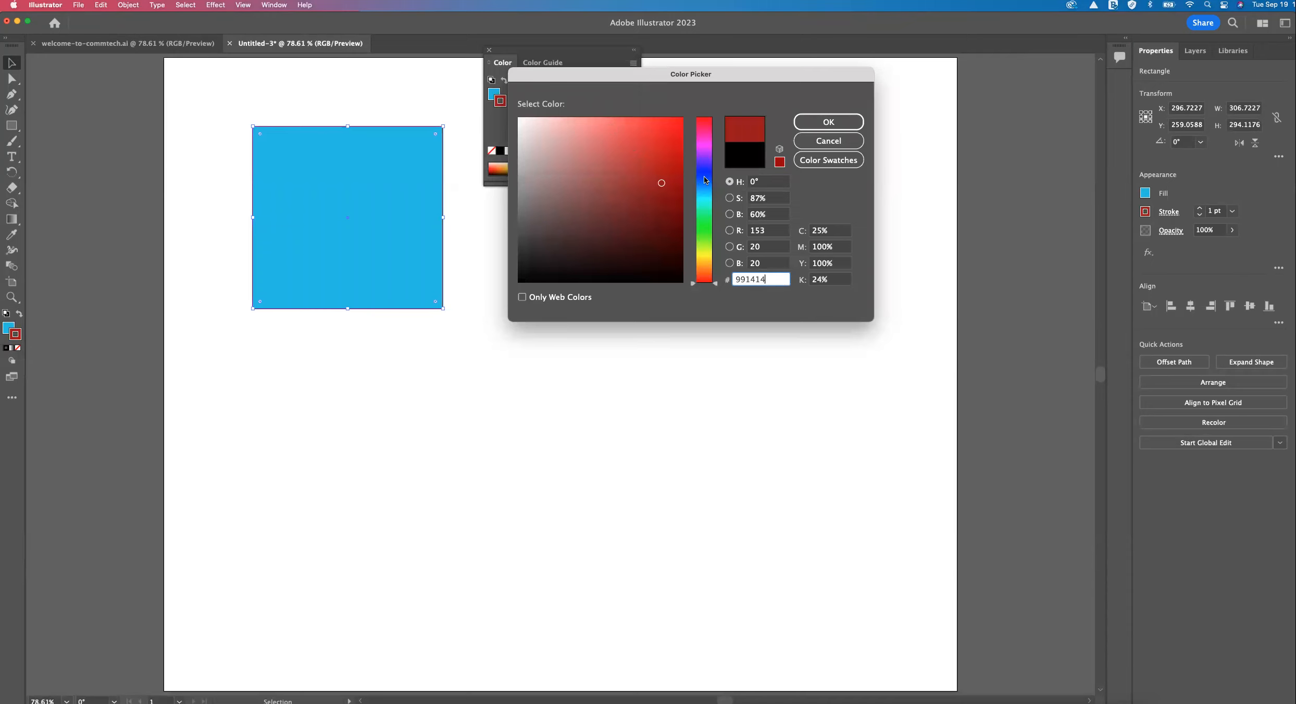
pyautogui.click(705, 177)
pyautogui.click(655, 140)
pyautogui.click(710, 240)
pyautogui.click(638, 133)
pyautogui.click(648, 138)
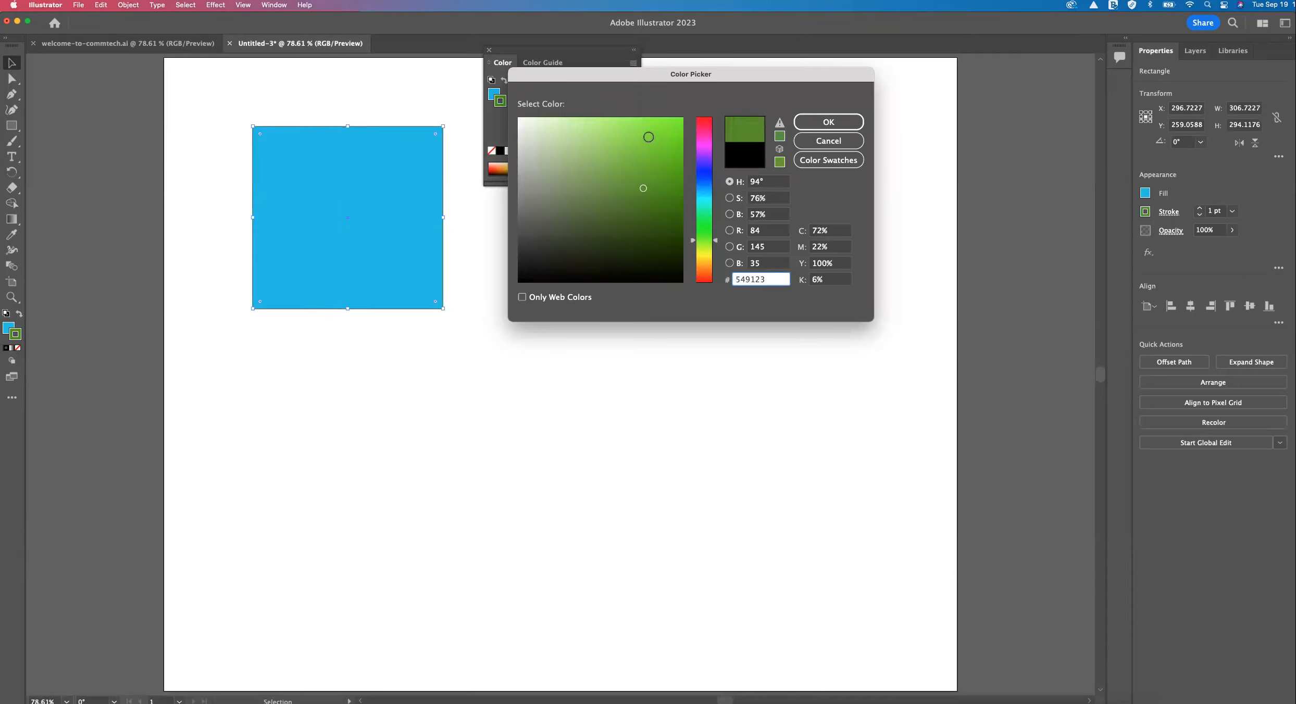
pyautogui.click(705, 151)
pyautogui.click(667, 124)
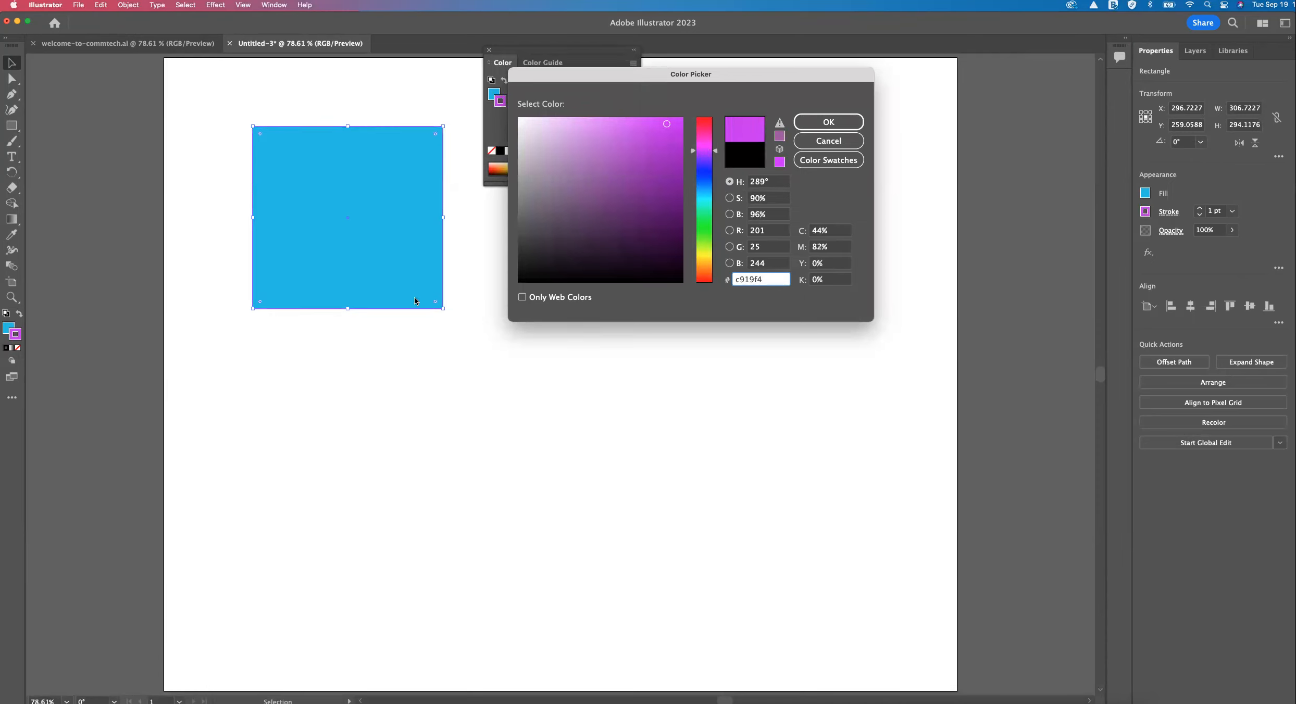
pyautogui.click(828, 122)
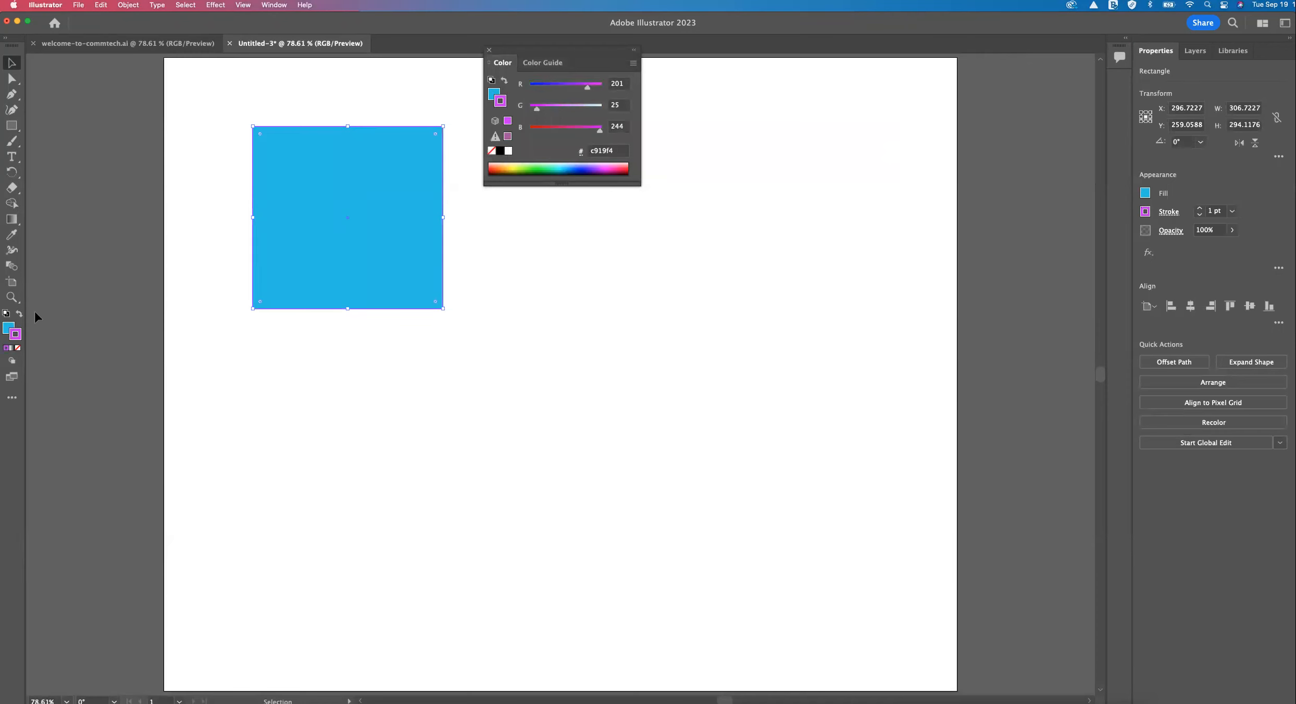
# Cancel the fill's Color Picker and recolor the rectangle's fill dark blue from the color spectrum.
pyautogui.doubleClick(8, 327)
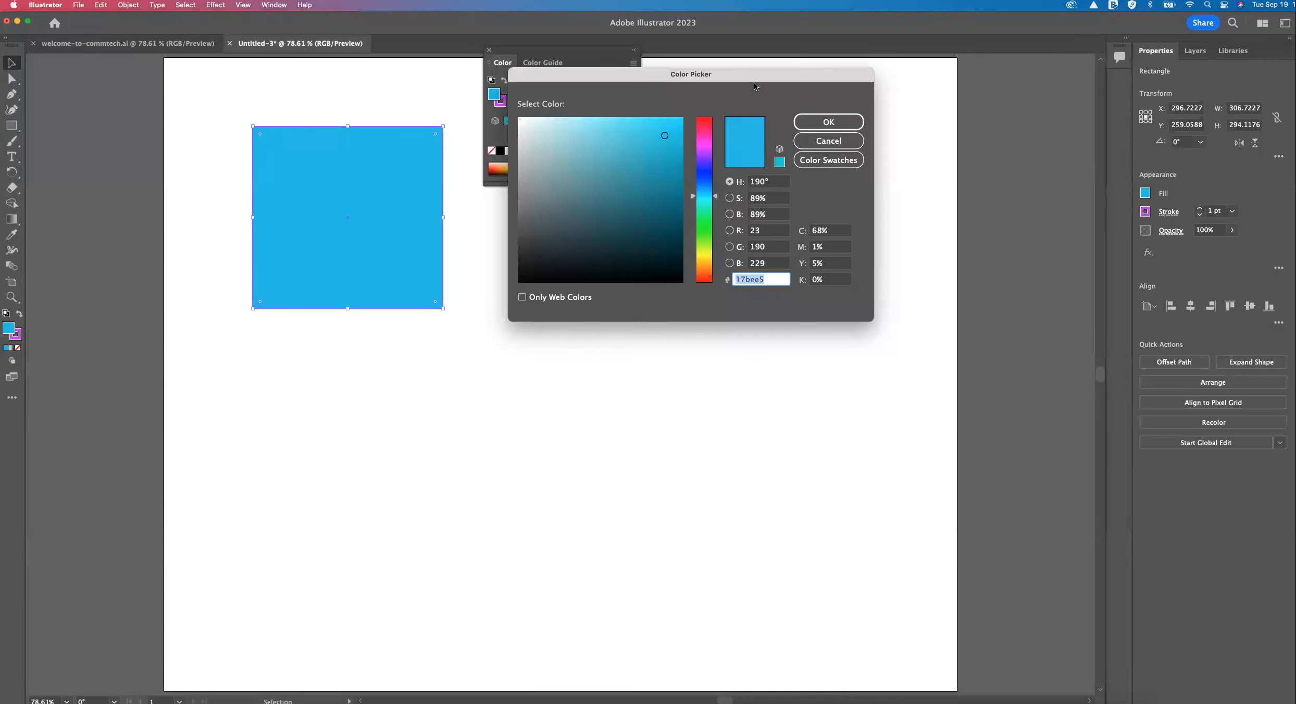
pyautogui.click(828, 141)
pyautogui.click(537, 166)
pyautogui.click(531, 170)
pyautogui.click(510, 171)
pyautogui.click(610, 172)
pyautogui.click(588, 171)
# Activate the stroke and sample colors from the spectrum, settling on blue 2f00ff for the rectangle's outline.
pyautogui.click(17, 334)
pyautogui.click(532, 168)
pyautogui.click(531, 165)
pyautogui.click(533, 167)
pyautogui.click(571, 167)
pyautogui.click(580, 167)
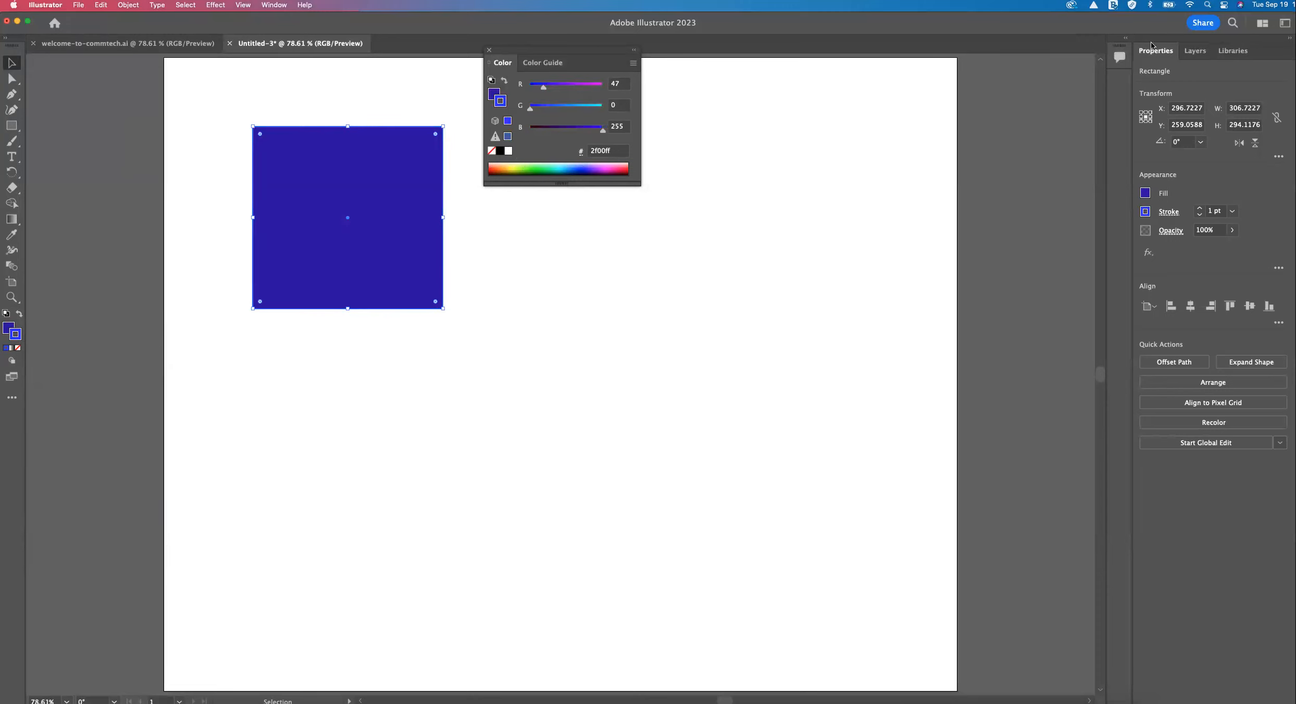
# Apply a cyan and then a red c1272d swatch to the rectangle's fill, and a green swatch to its stroke.
pyautogui.moveTo(1154, 51)
pyautogui.mouseDown()
pyautogui.moveTo(972, 78)
pyautogui.moveTo(1157, 54)
pyautogui.mouseUp()
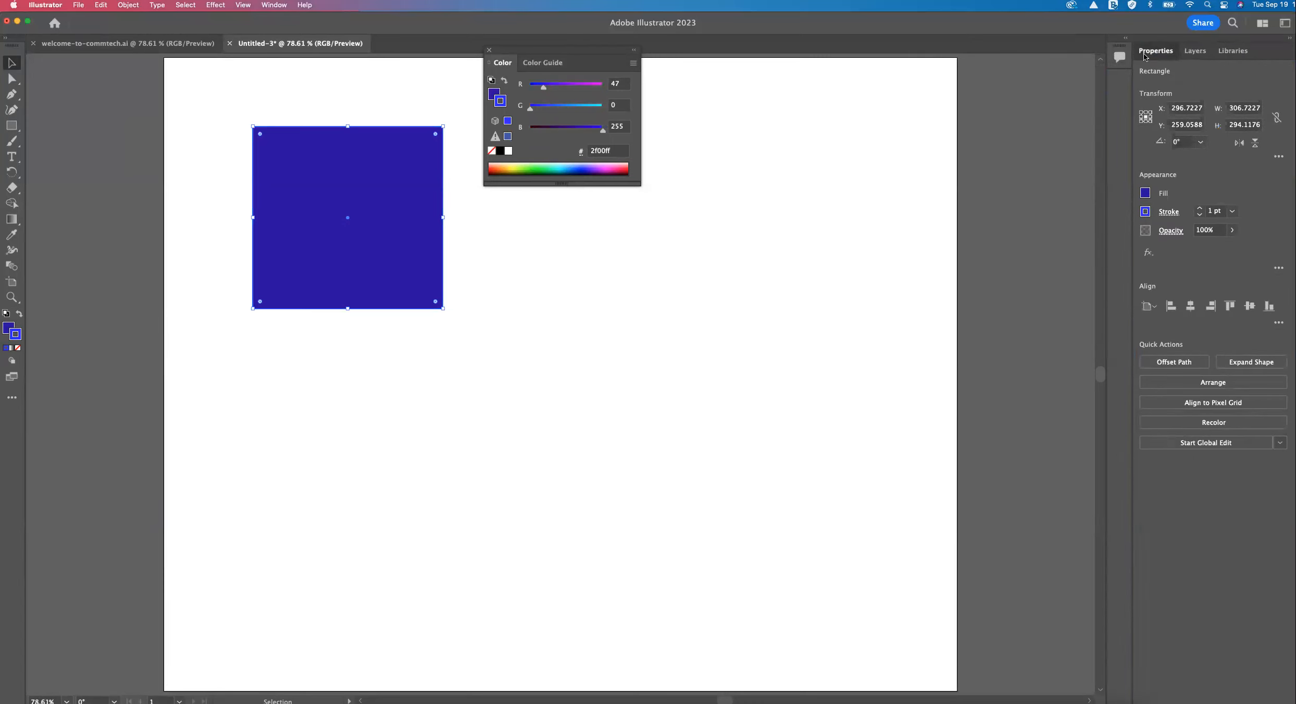
pyautogui.click(1146, 193)
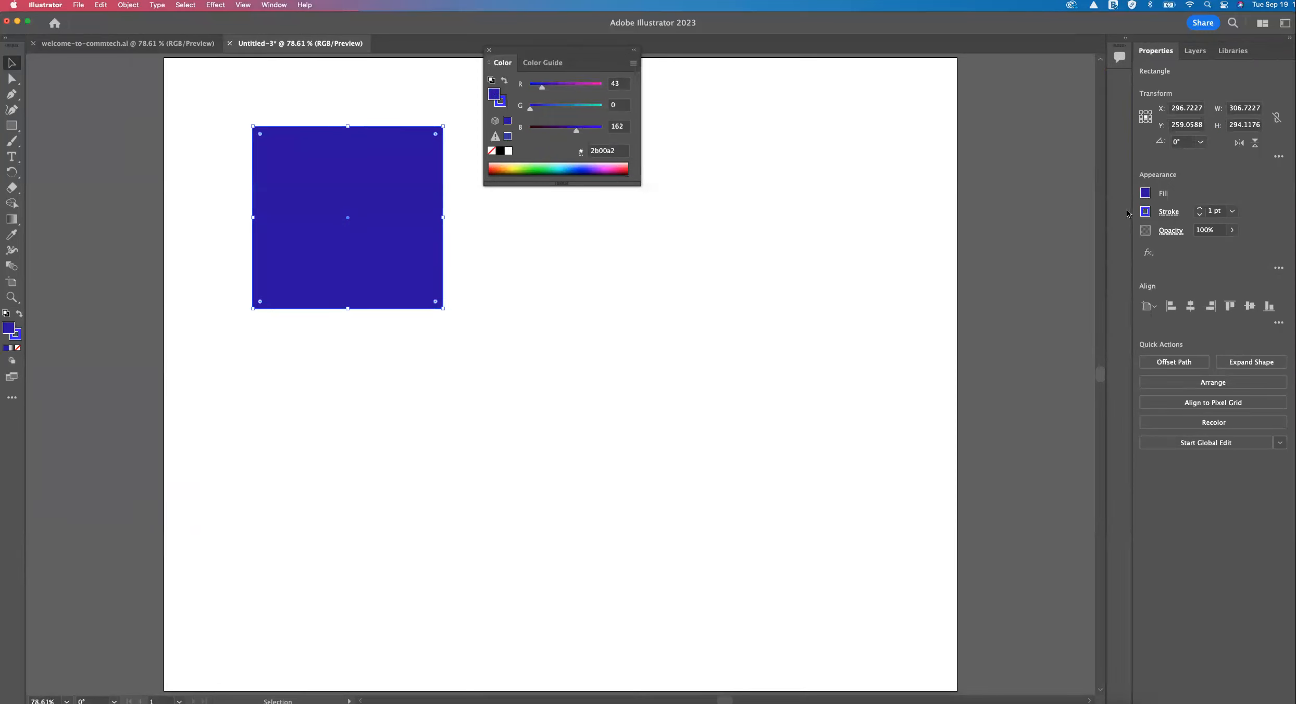
pyautogui.click(1066, 240)
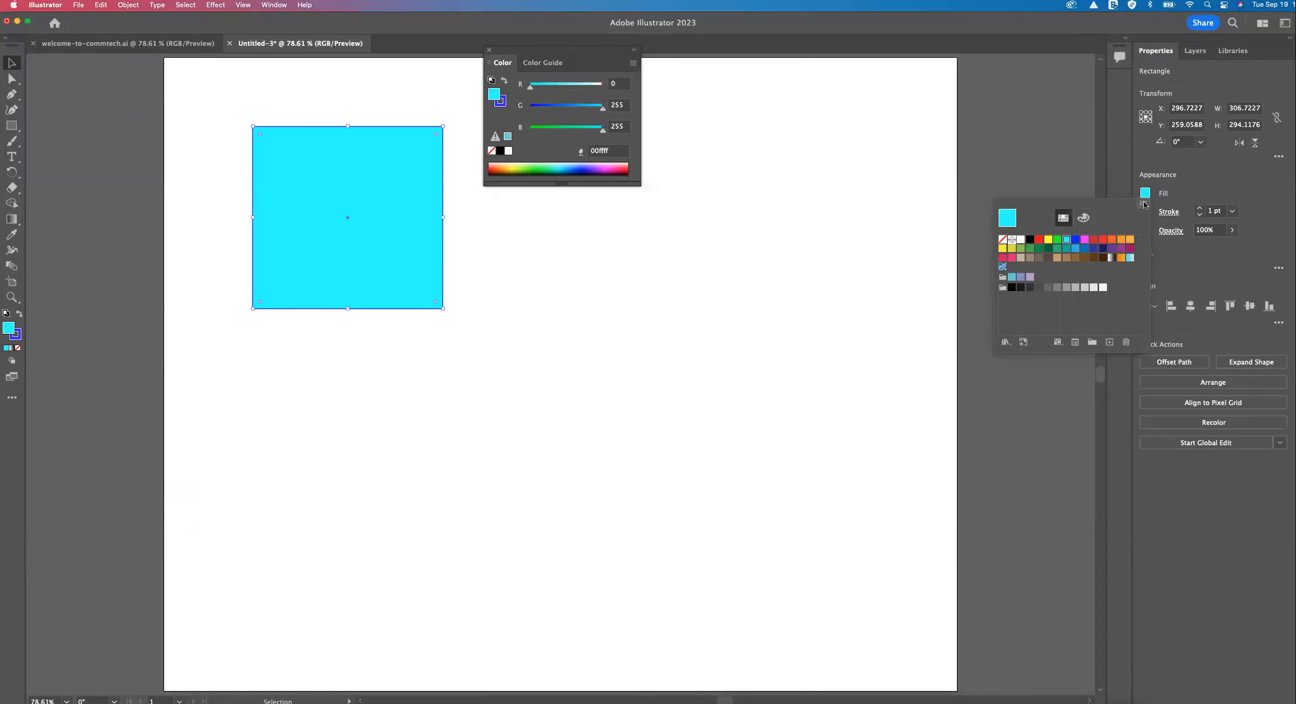
pyautogui.click(1146, 196)
pyautogui.click(1145, 194)
pyautogui.click(1093, 240)
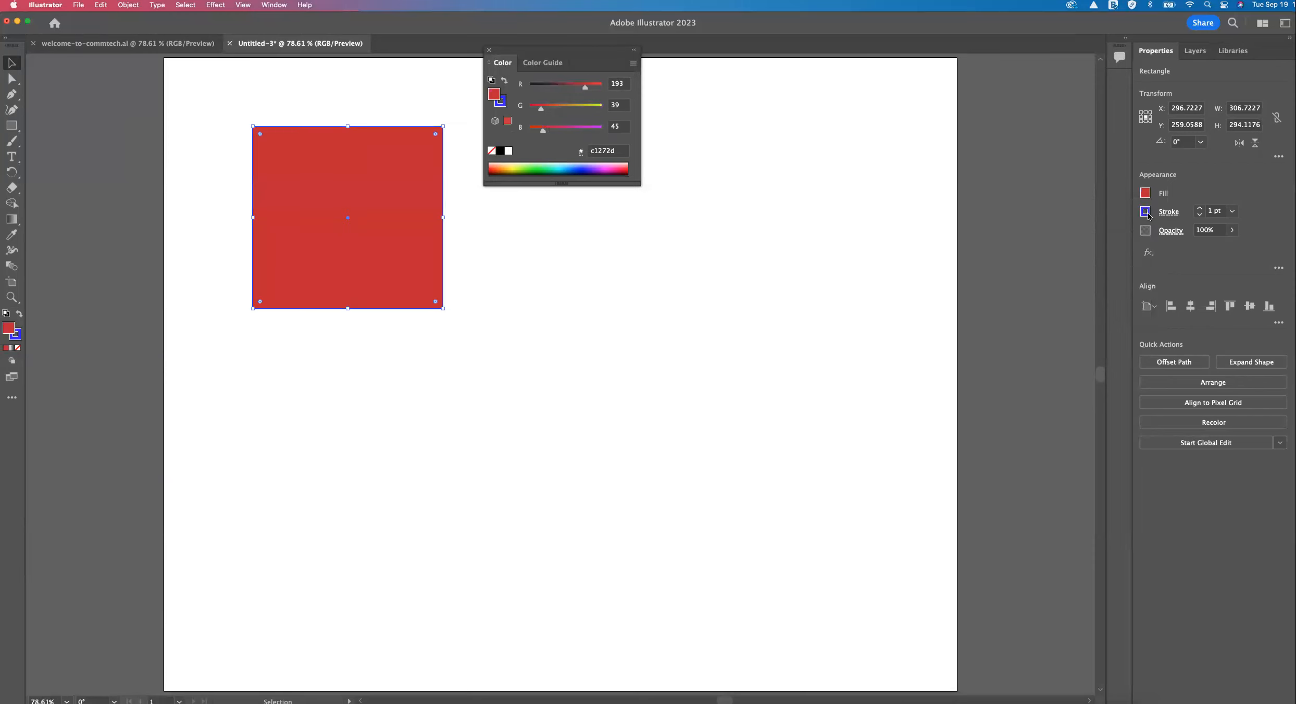
pyautogui.click(1145, 212)
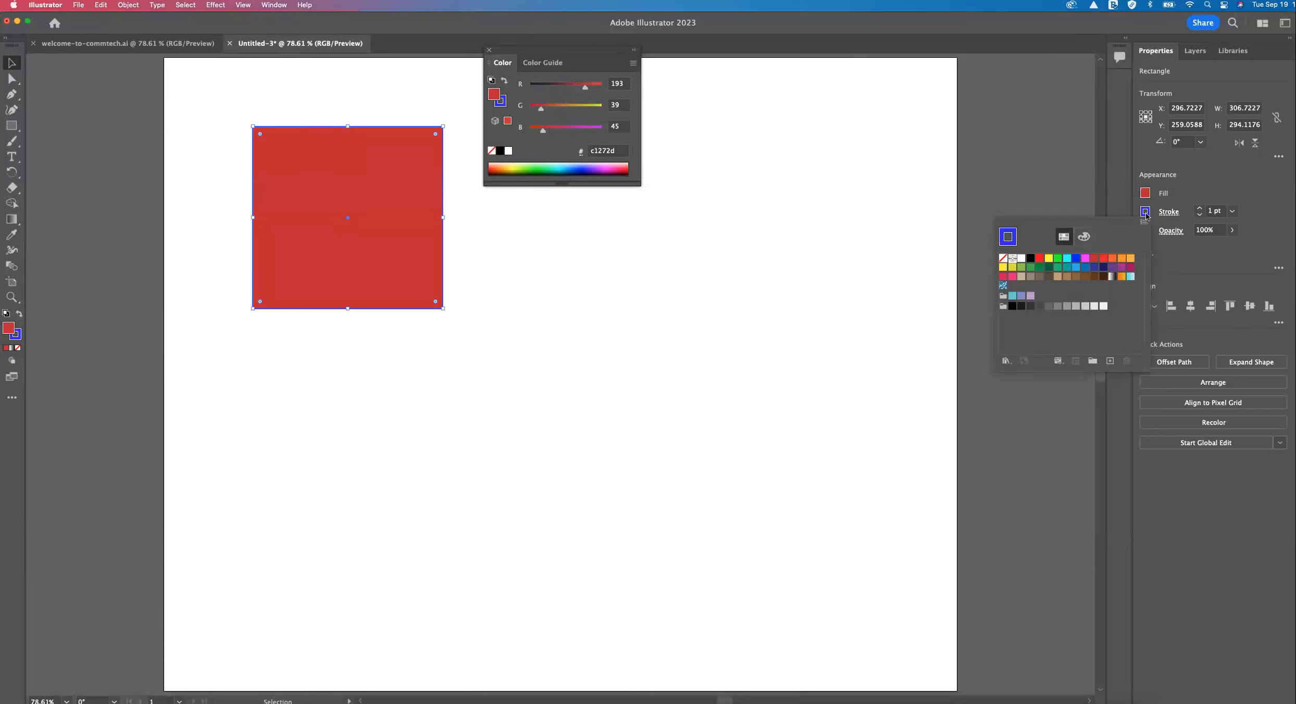
pyautogui.click(1057, 258)
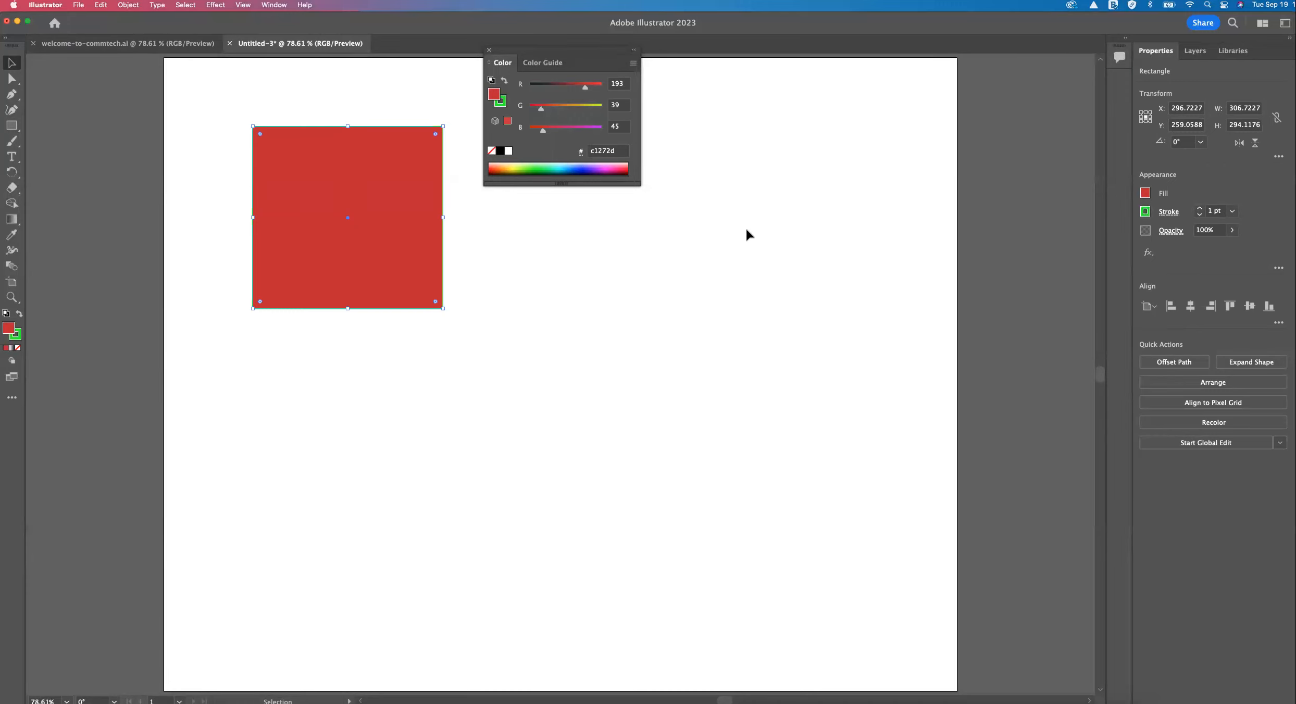
# Thicken the rectangle's stroke in increments, try the 20 pt preset, and set the weight to 10 pt.
pyautogui.click(1200, 208)
pyautogui.click(1200, 208)
pyautogui.click(1199, 208)
pyautogui.click(1199, 208)
pyautogui.click(1200, 208)
pyautogui.click(1200, 207)
pyautogui.click(1200, 208)
pyautogui.click(1199, 208)
pyautogui.click(1199, 208)
pyautogui.click(1200, 208)
pyautogui.click(1232, 211)
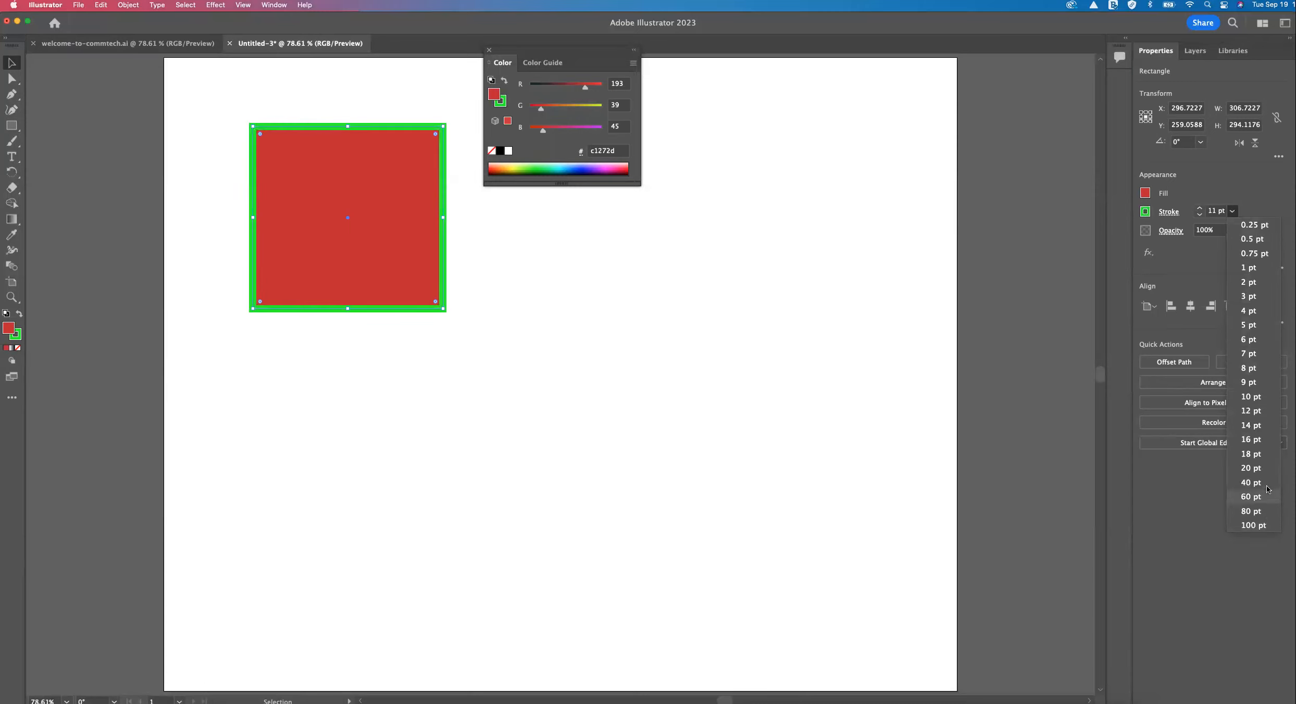
pyautogui.click(1263, 469)
pyautogui.click(1216, 211)
pyautogui.write('10')
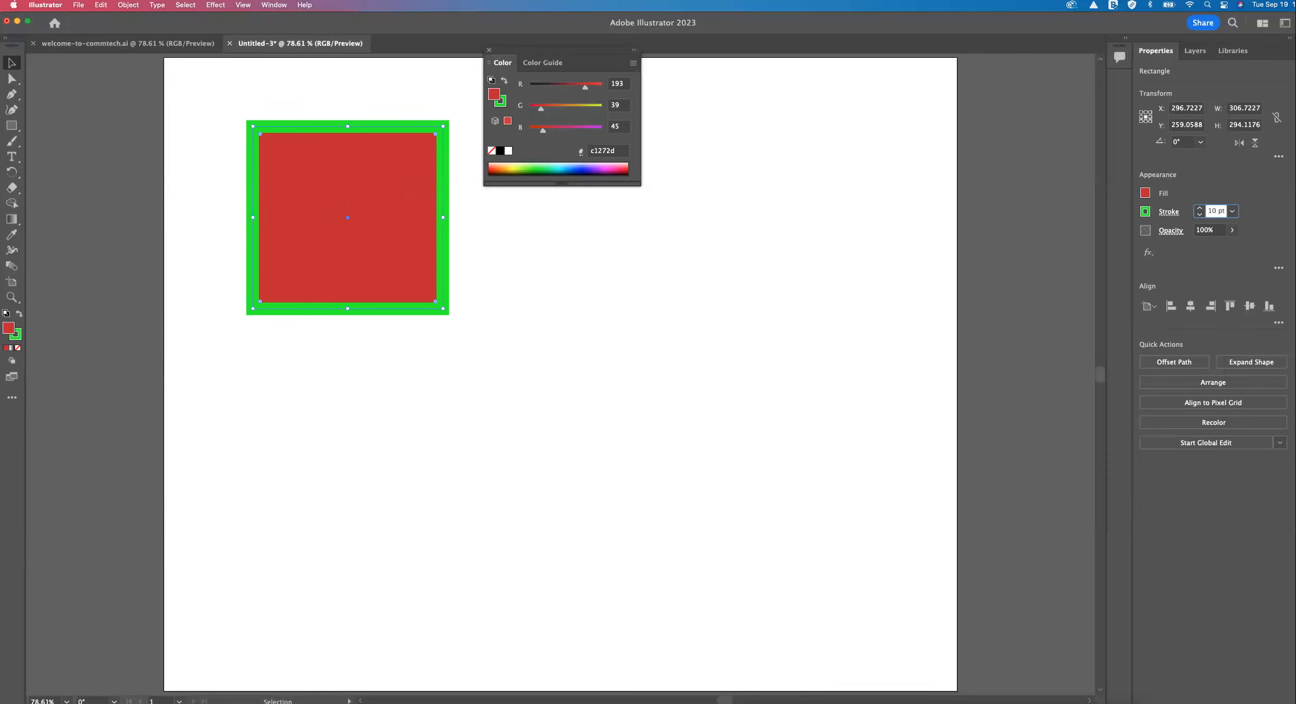
pyautogui.press('Return')
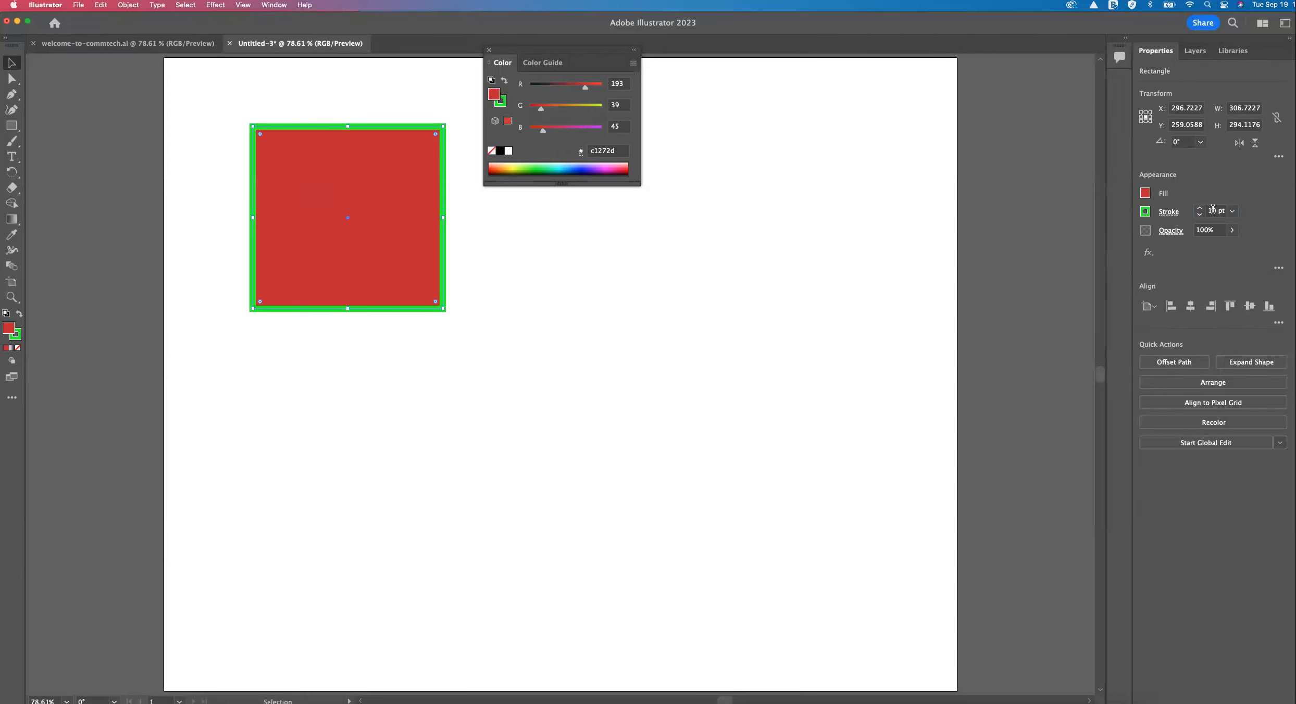
# Use the color spectrum to give the rectangle a green fill and a purple 6b00e7 stroke.
pyautogui.click(573, 170)
pyautogui.click(547, 165)
pyautogui.click(526, 167)
pyautogui.click(16, 338)
pyautogui.click(539, 166)
pyautogui.click(583, 165)
pyautogui.click(596, 165)
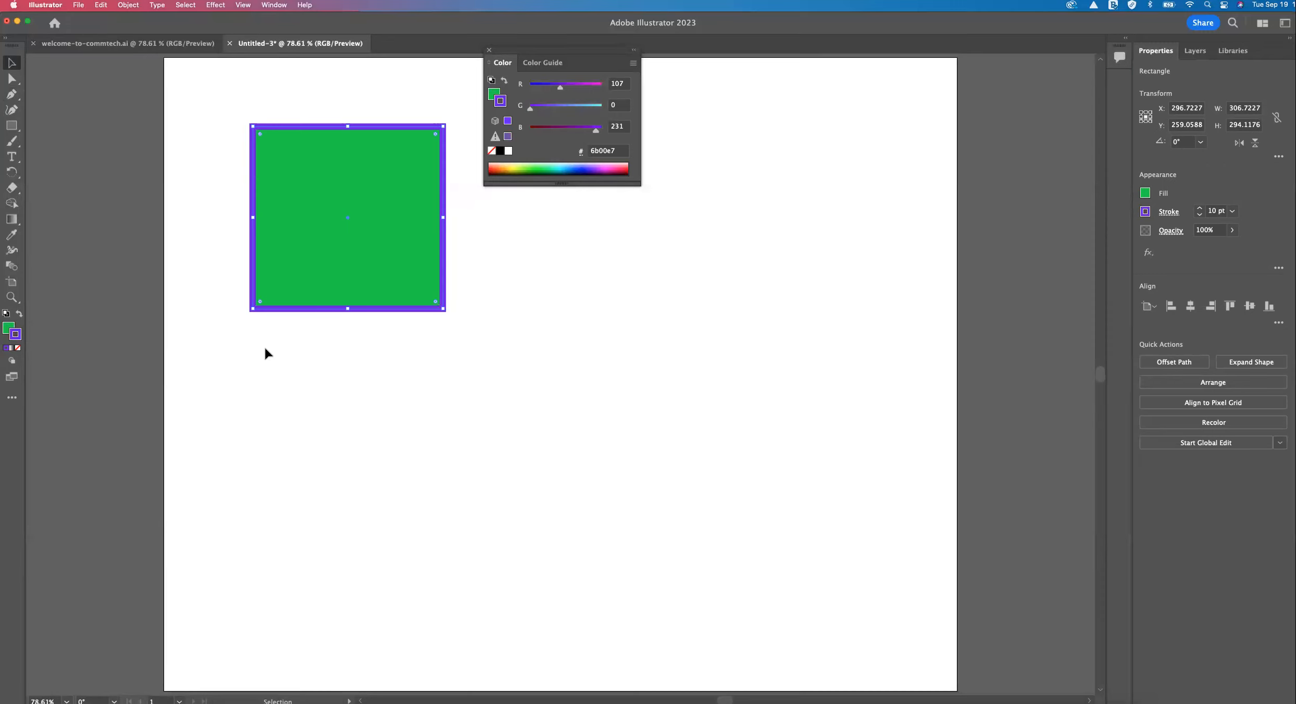
# Try resetting fill and stroke to the defaults on the rectangle, undo it, and repeat the reset with nothing selected before reselecting the rectangle.
pyautogui.press('d')
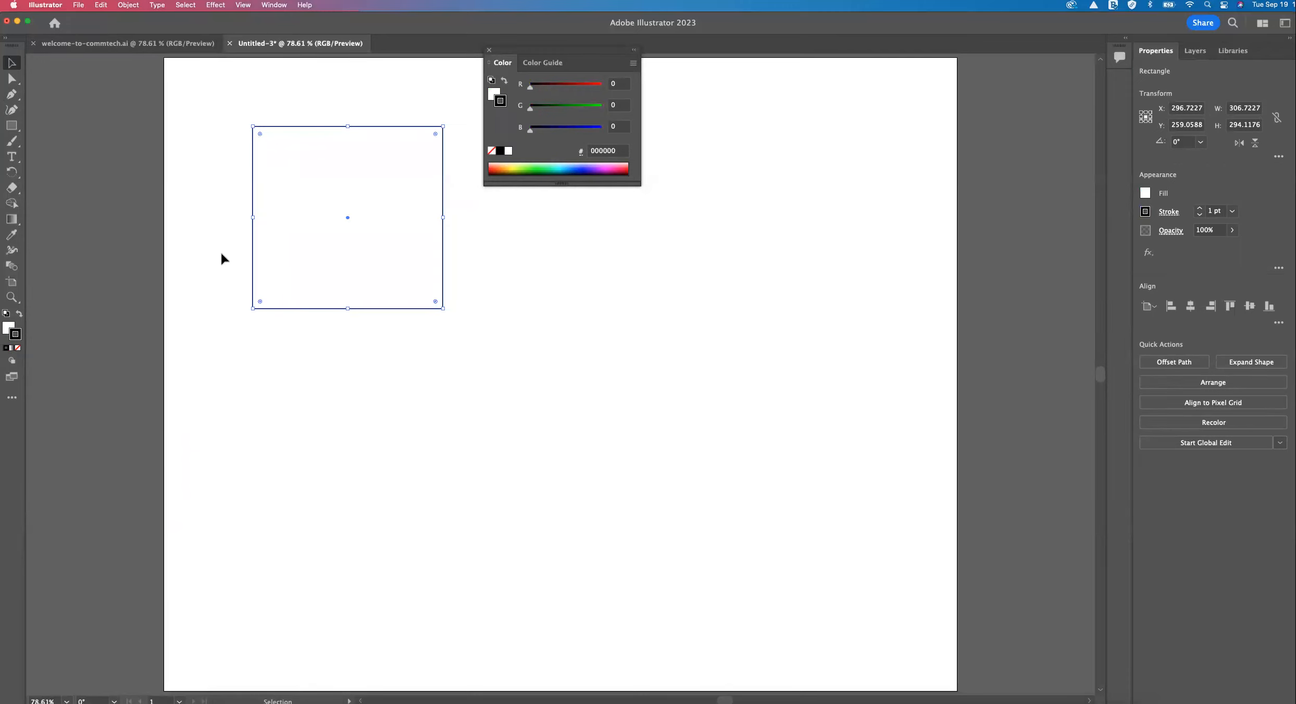
pyautogui.press('super+z')
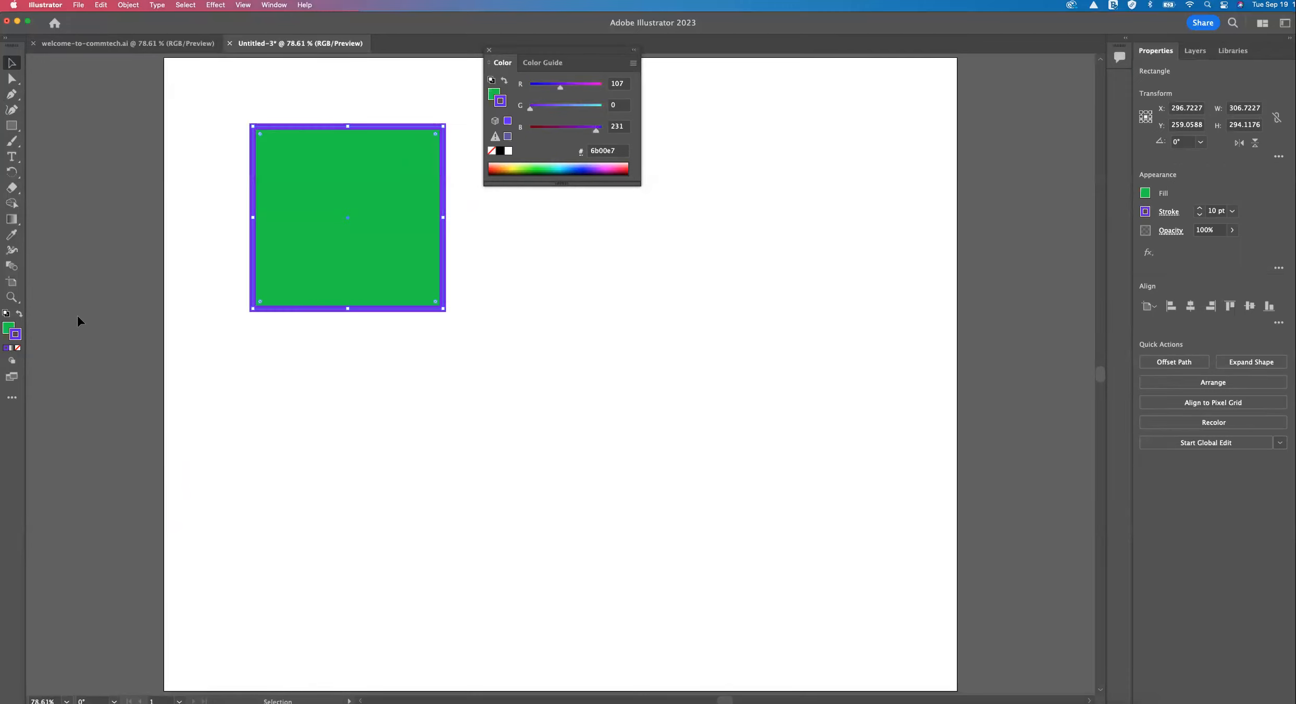
pyautogui.click(202, 96)
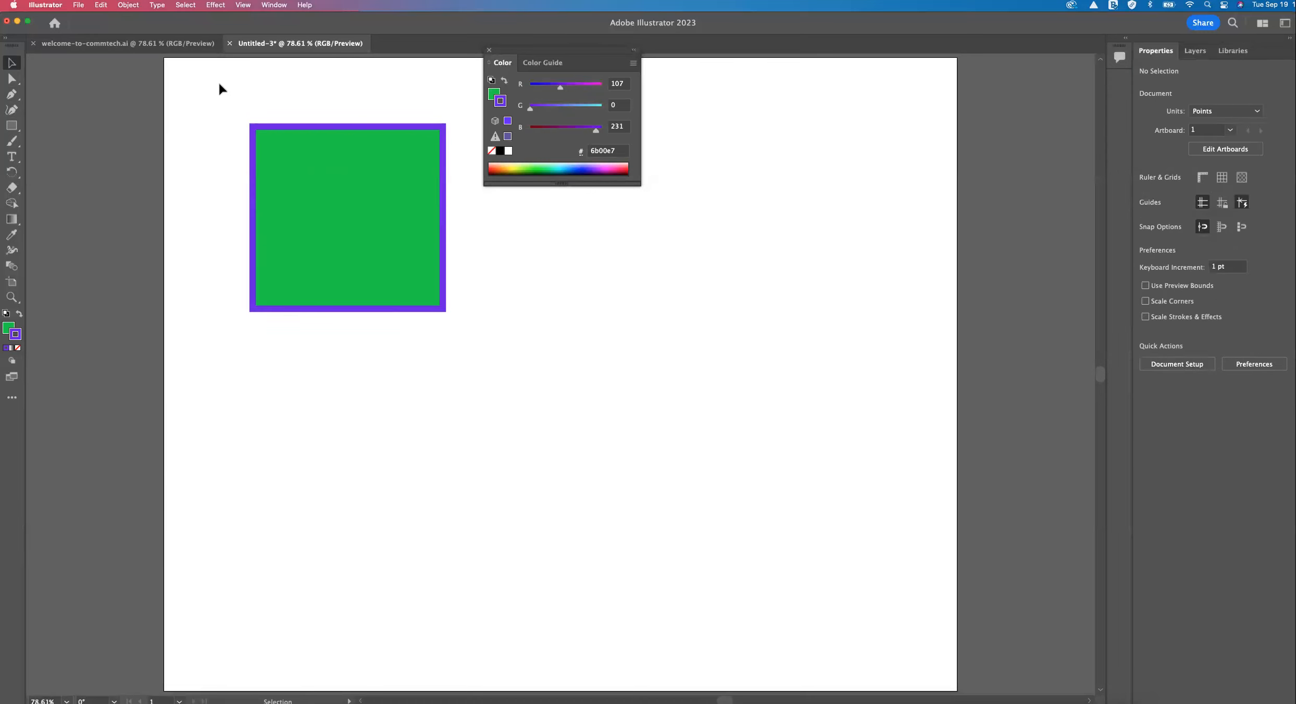
pyautogui.click(5, 313)
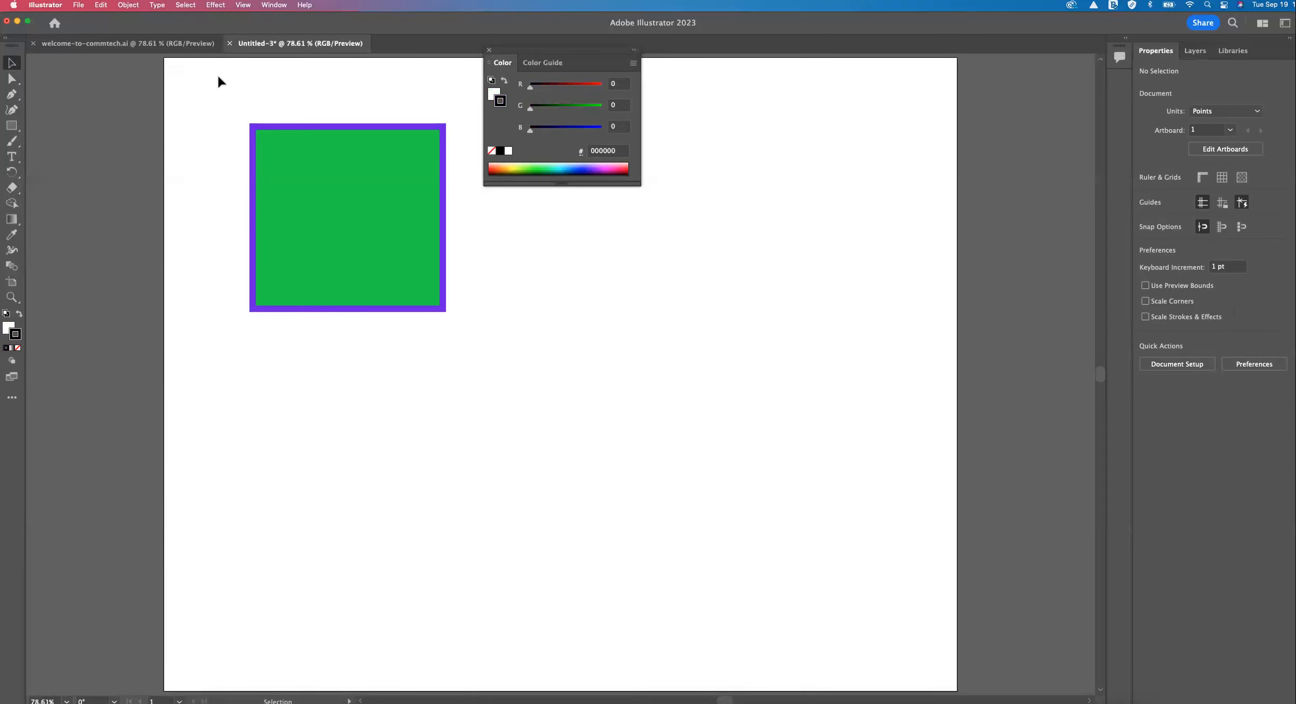
pyautogui.click(297, 172)
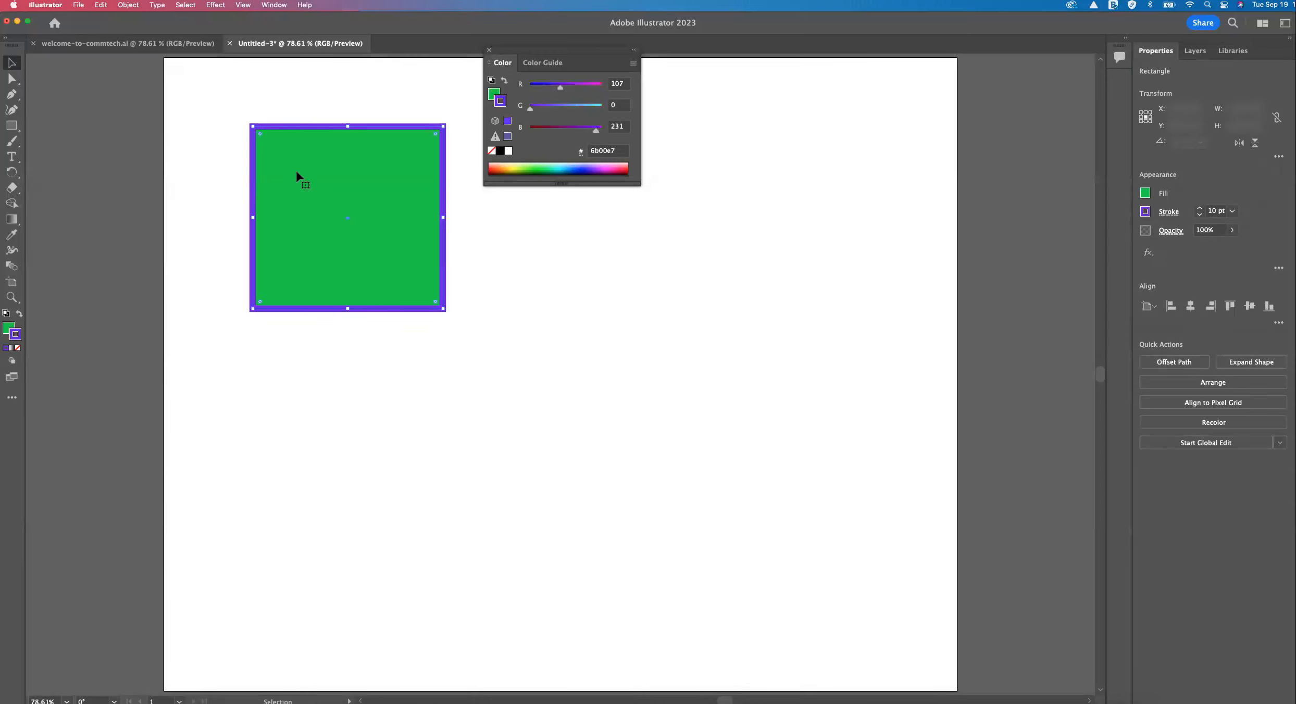
# Close the floating color controls and leave the green rectangle deselected.
pyautogui.click(491, 51)
pyautogui.click(484, 149)
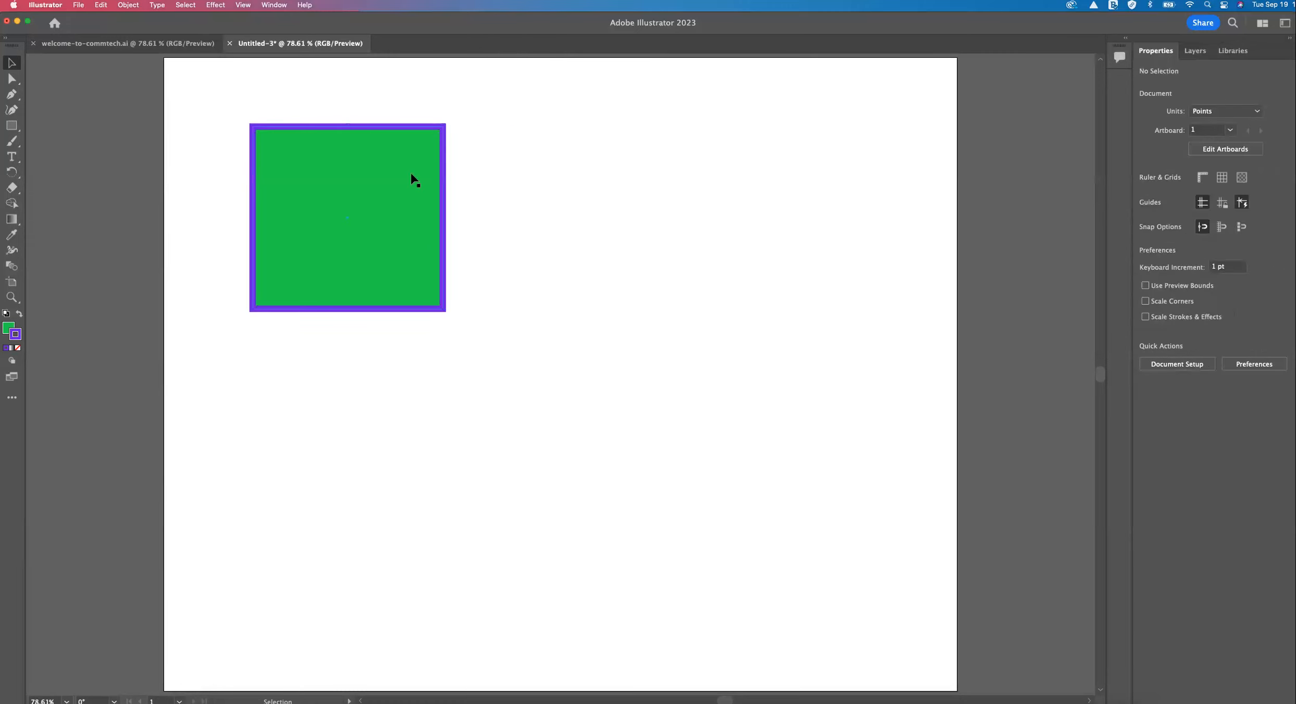
pyautogui.click(411, 174)
pyautogui.click(494, 162)
pyautogui.click(395, 178)
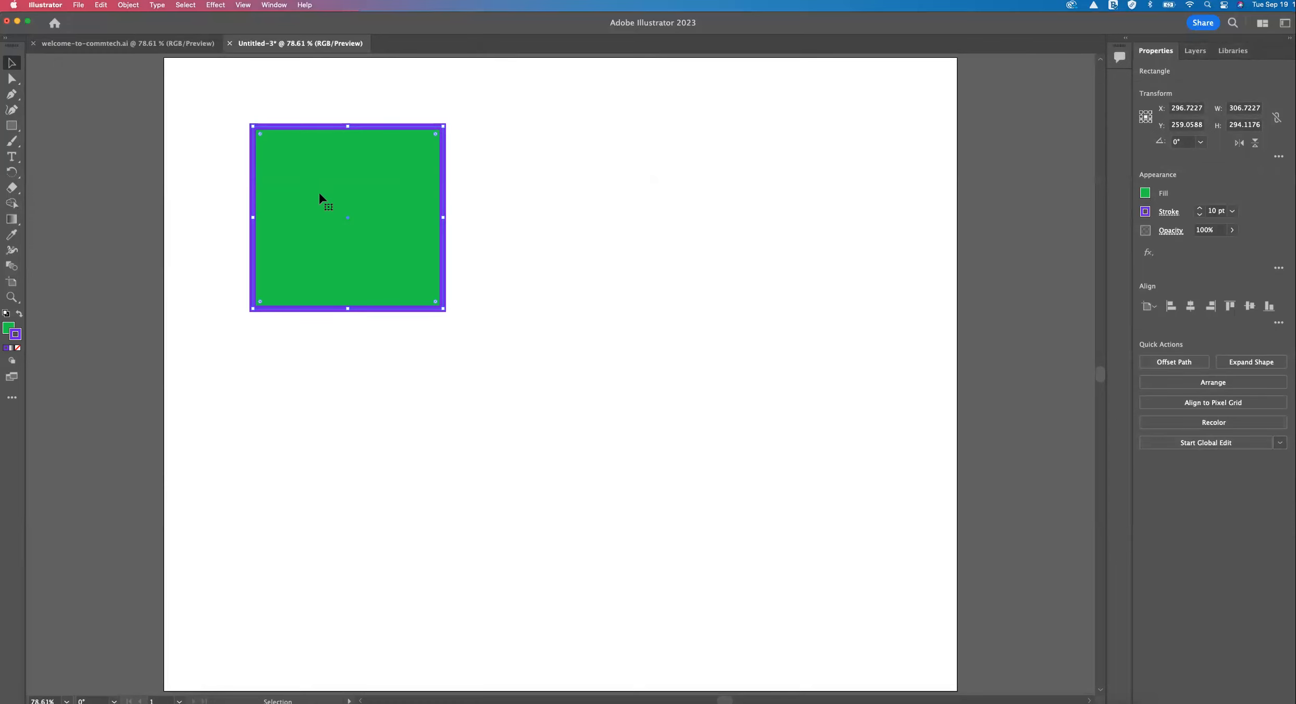
pyautogui.click(554, 199)
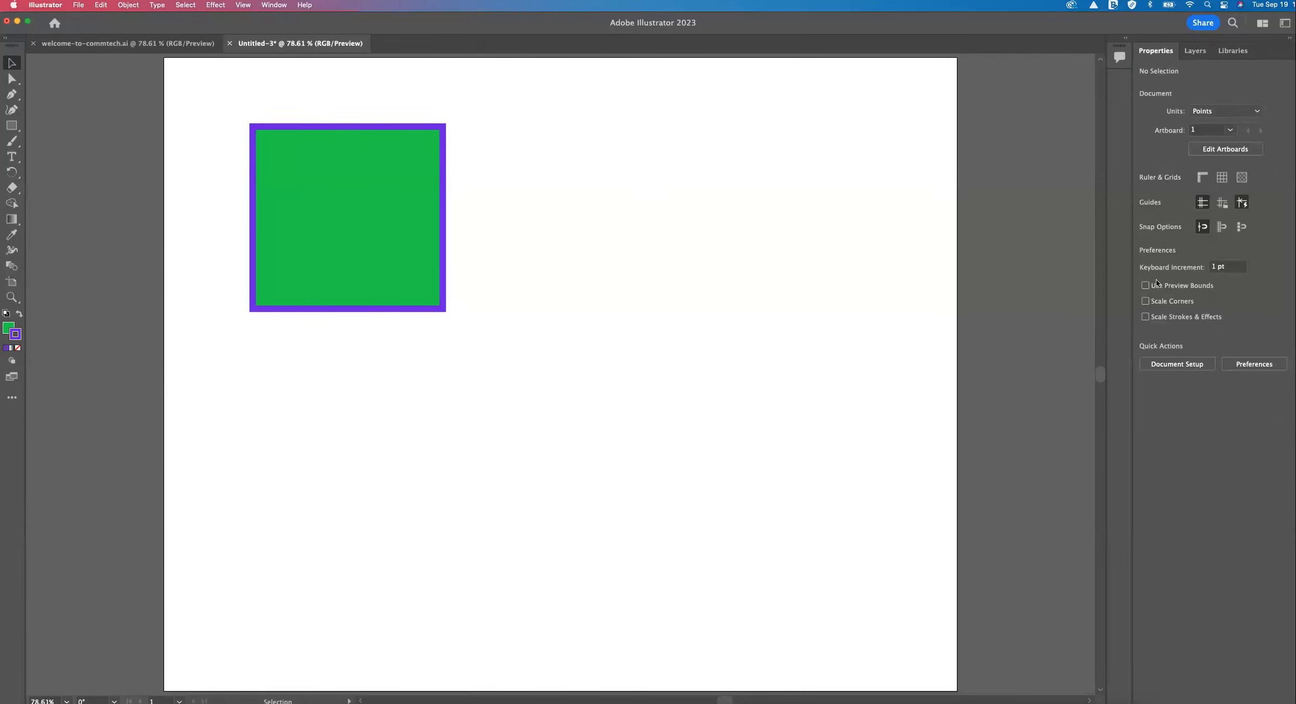
# Choose the Ellipse tool from the shape tools and set the fill color to magenta bf00ce.
pyautogui.click(12, 126)
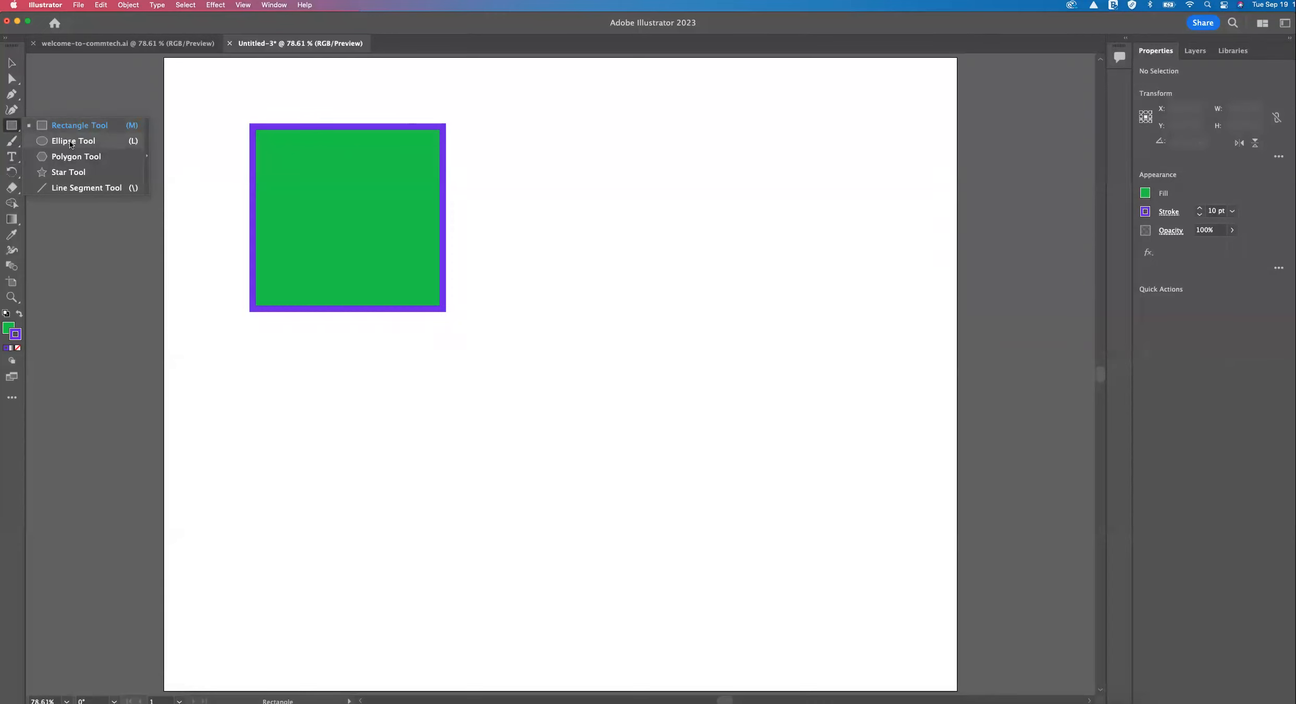
pyautogui.doubleClick(15, 131)
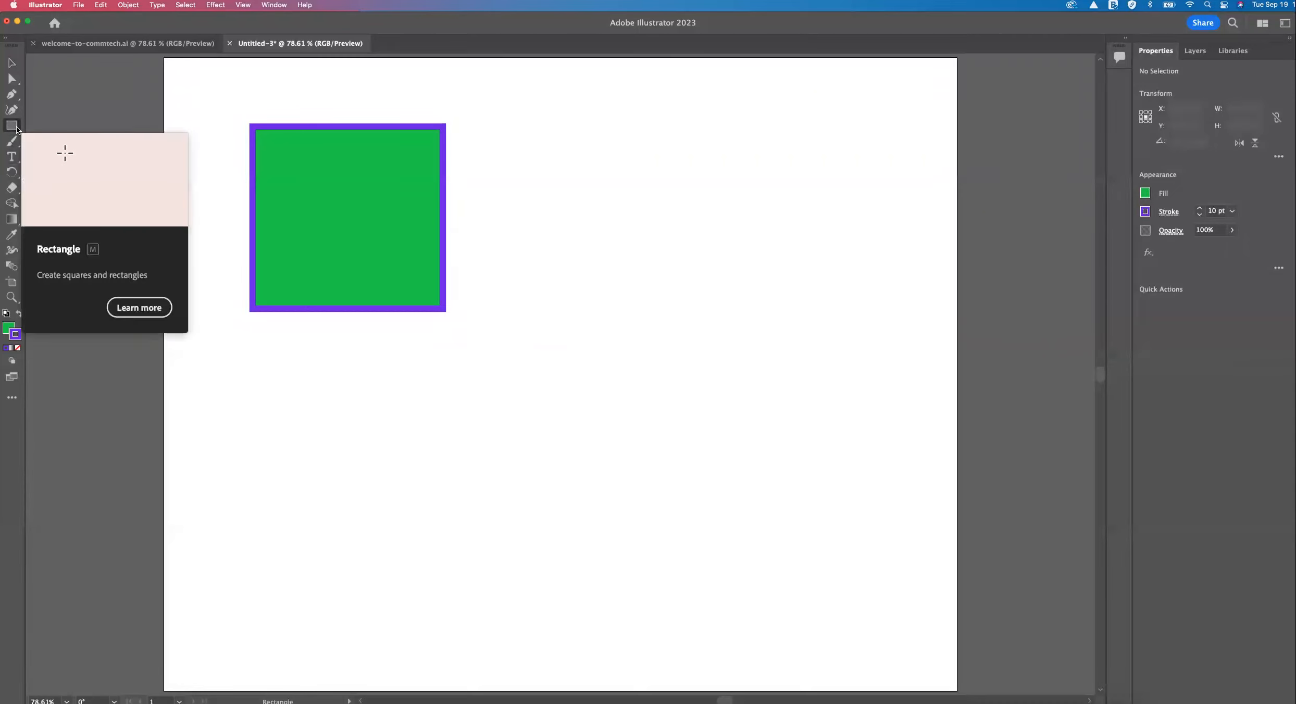
pyautogui.click(11, 125)
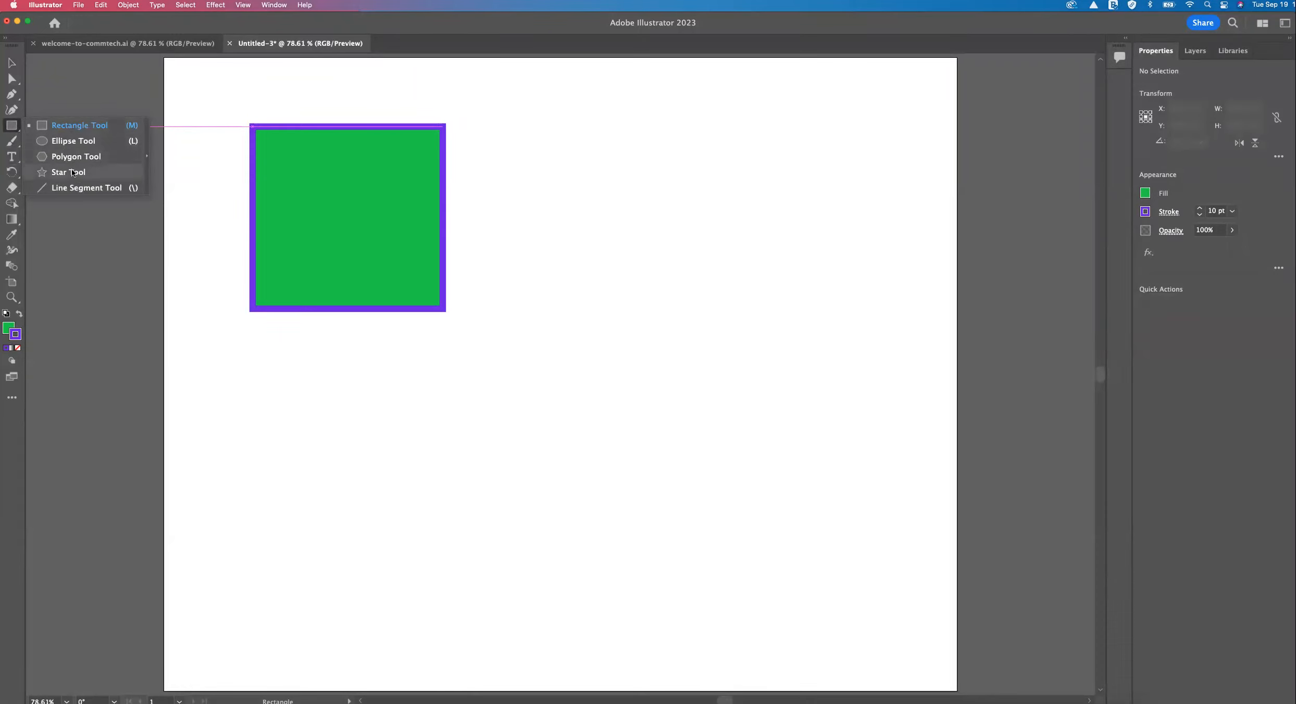
pyautogui.click(75, 141)
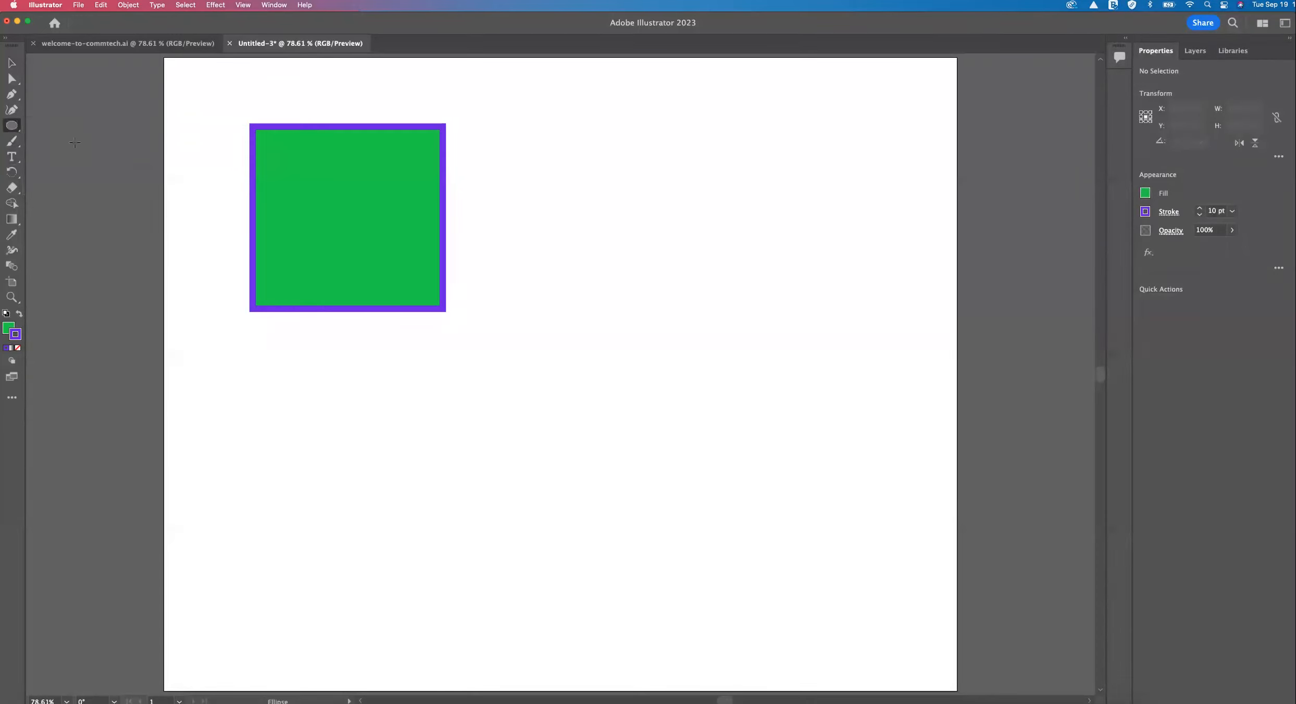
pyautogui.doubleClick(6, 327)
pyautogui.click(711, 152)
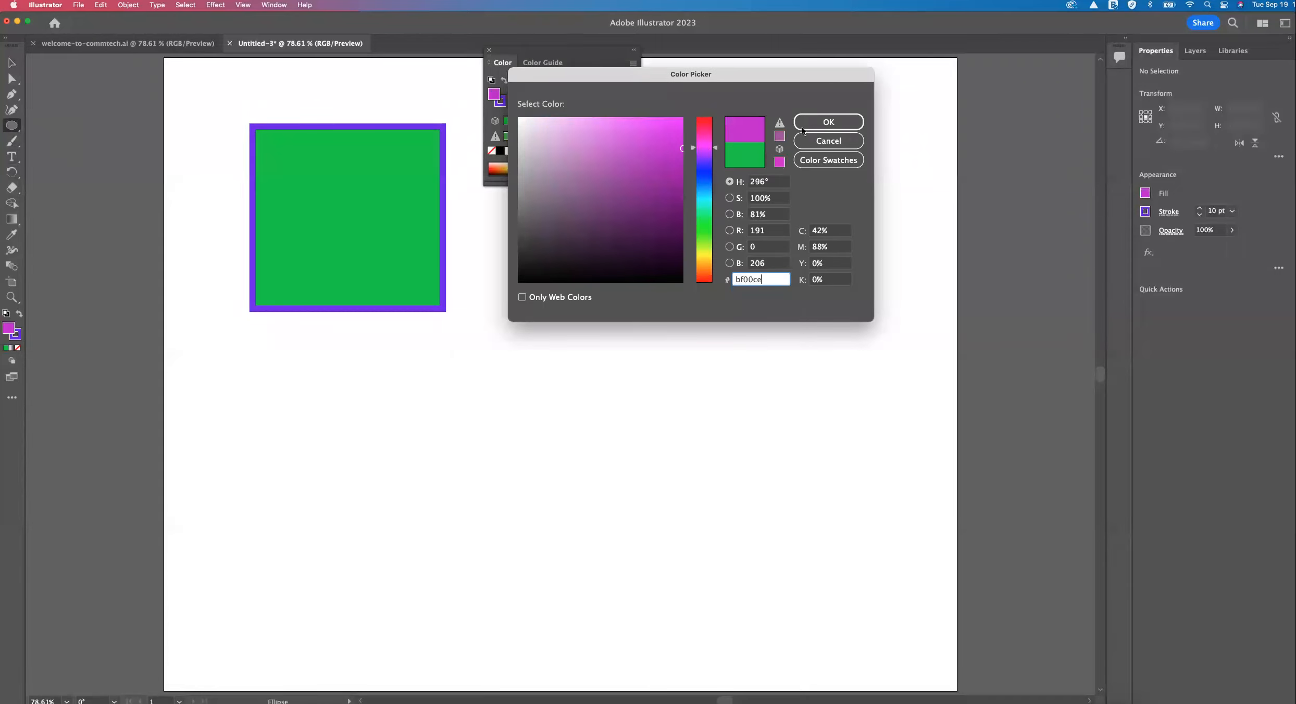
pyautogui.click(828, 122)
# Set the stroke color to dark purple 2c1749 and draw an ellipse about 501 x 294 pt to the right of the rectangle.
pyautogui.doubleClick(17, 338)
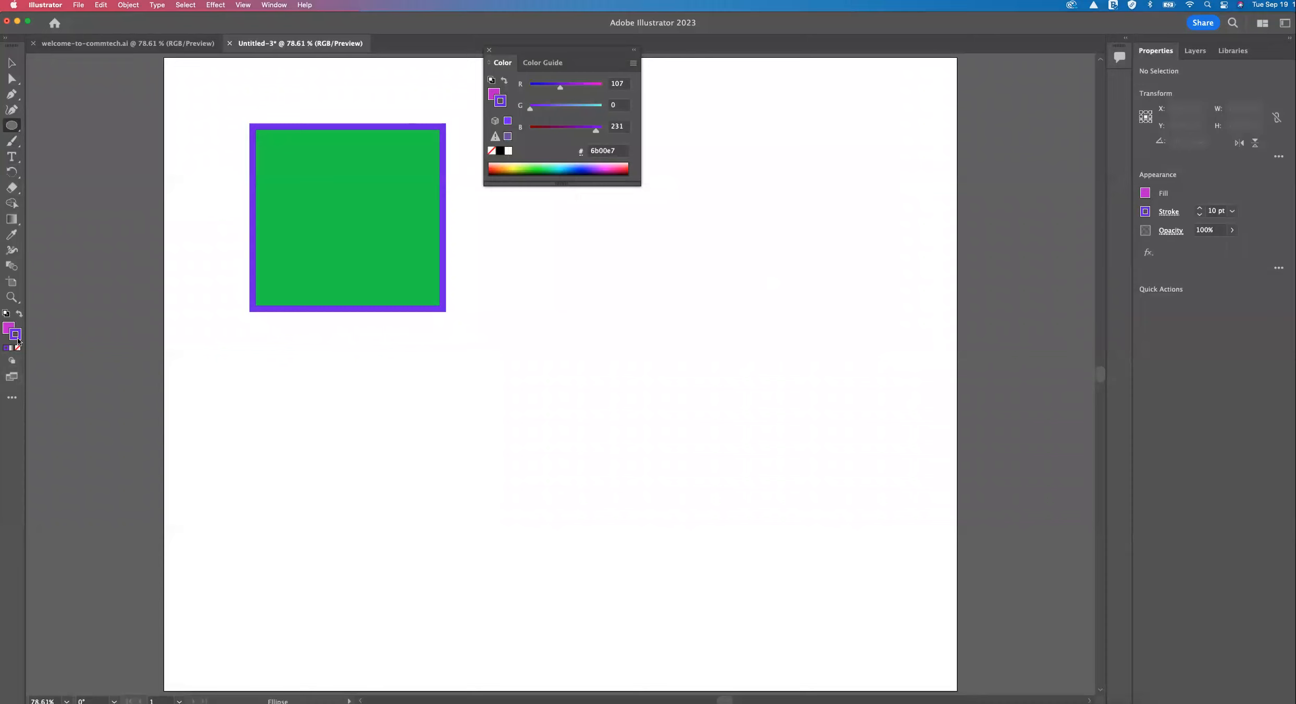
pyautogui.click(631, 235)
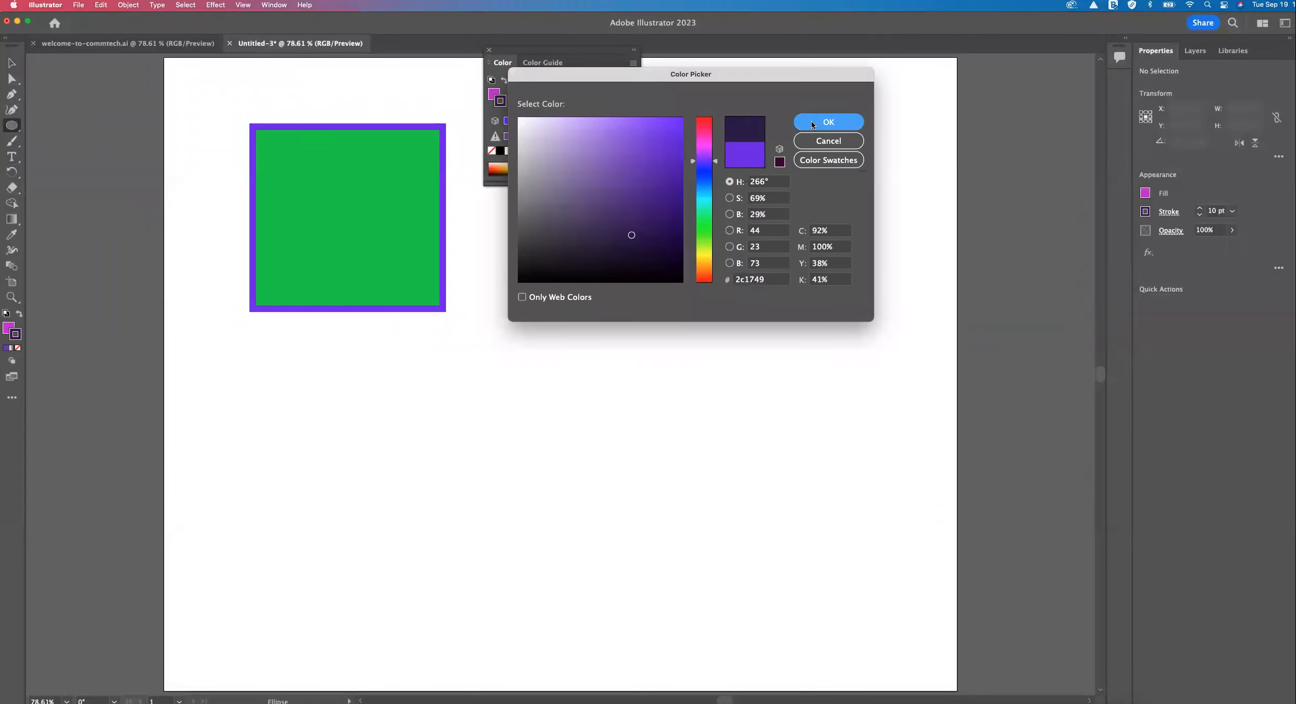
pyautogui.click(811, 121)
pyautogui.click(489, 50)
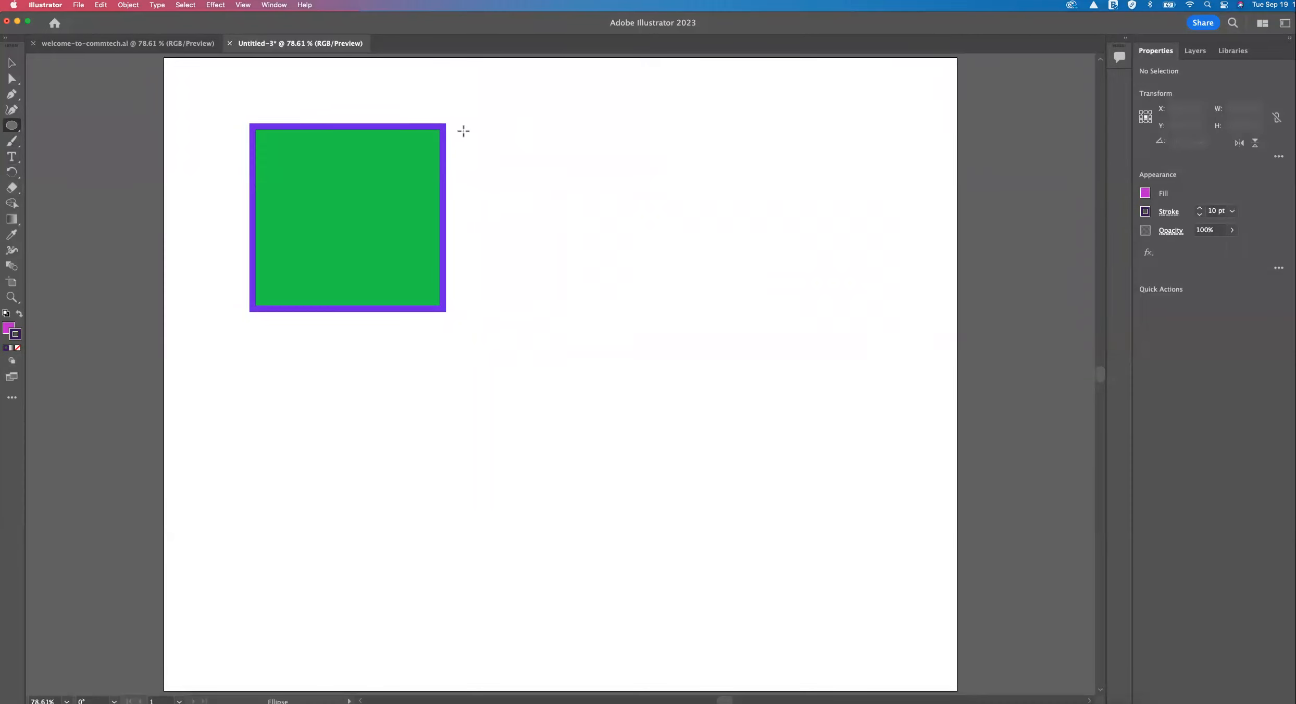
pyautogui.moveTo(476, 123); pyautogui.dragTo(791, 309)
pyautogui.press('v')
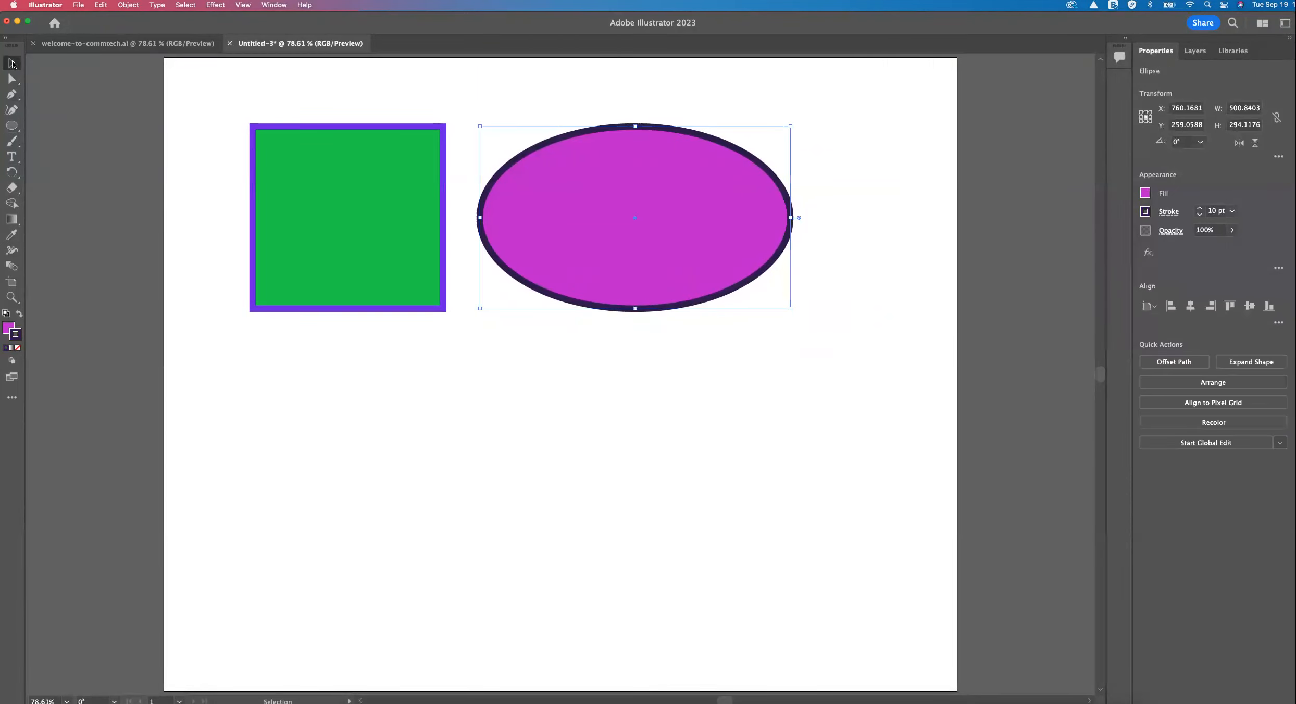
# Move the ellipse about 57 pt right and 79 pt down, and shift the green rectangle to about X 330, Y 331 pt.
pyautogui.click(316, 84)
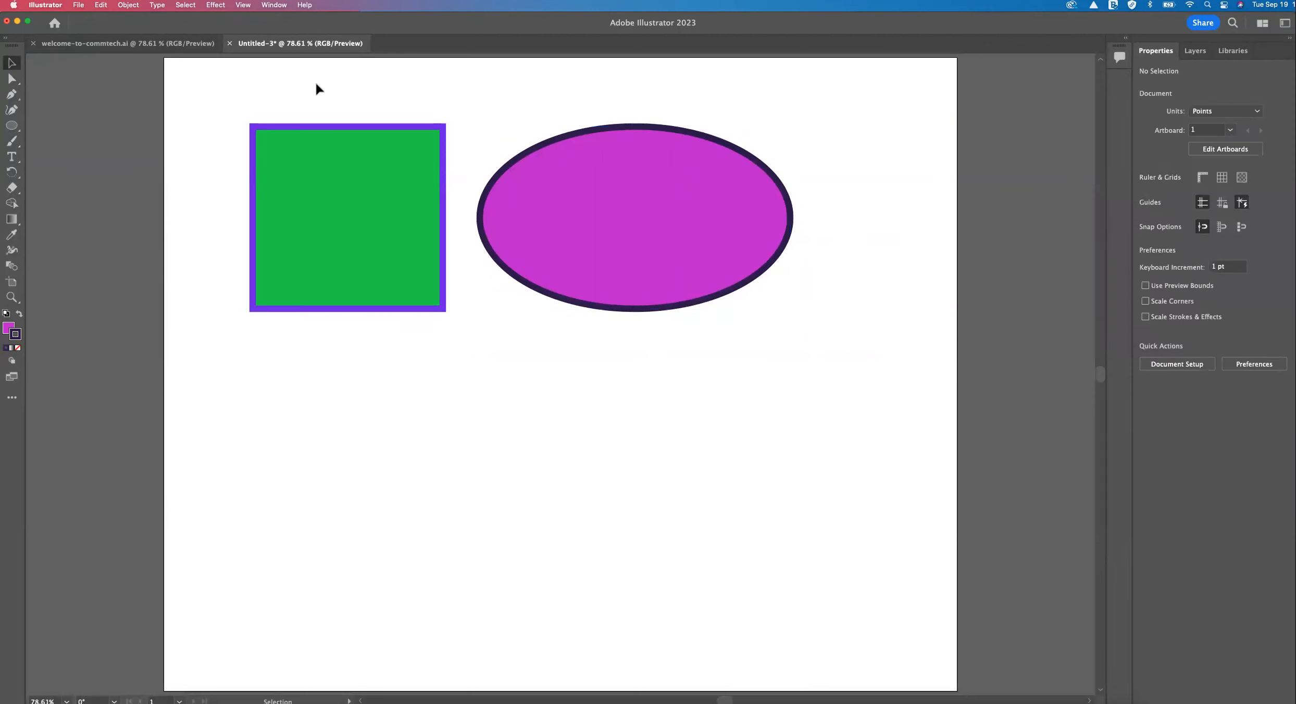
pyautogui.click(383, 160)
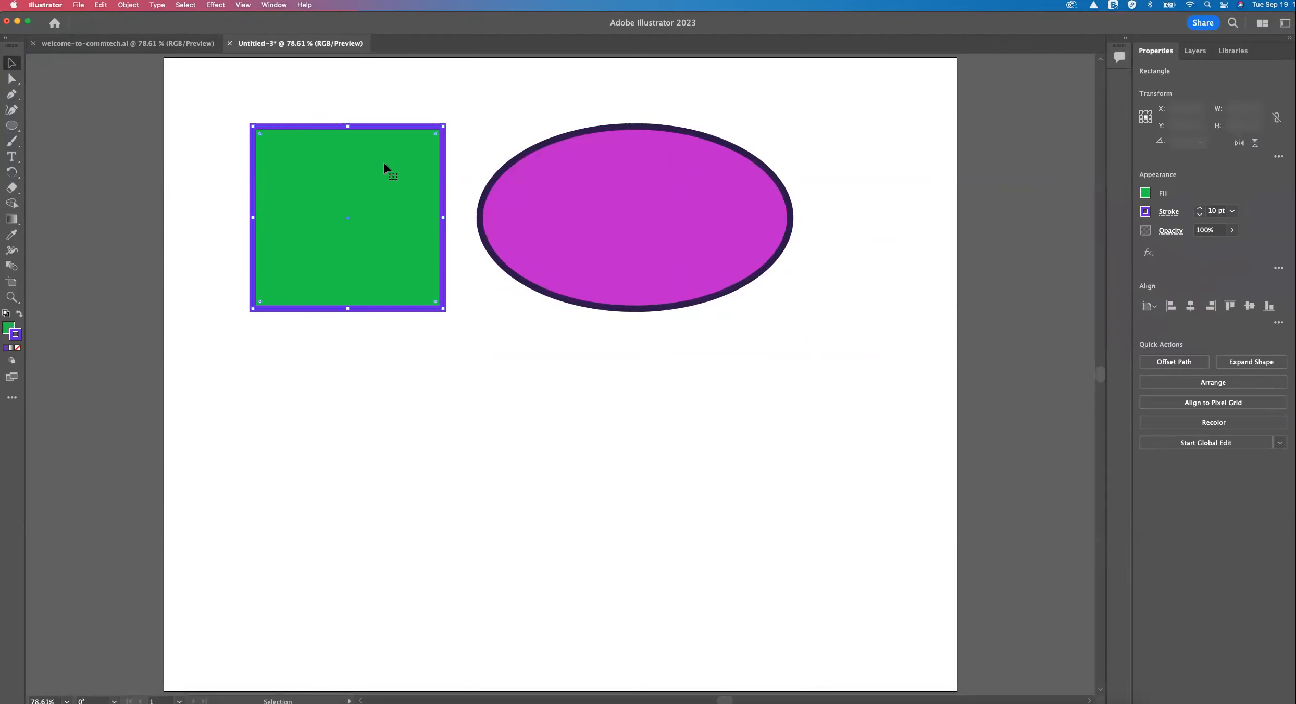
pyautogui.click(562, 186)
pyautogui.click(400, 196)
pyautogui.moveTo(591, 193); pyautogui.dragTo(654, 234)
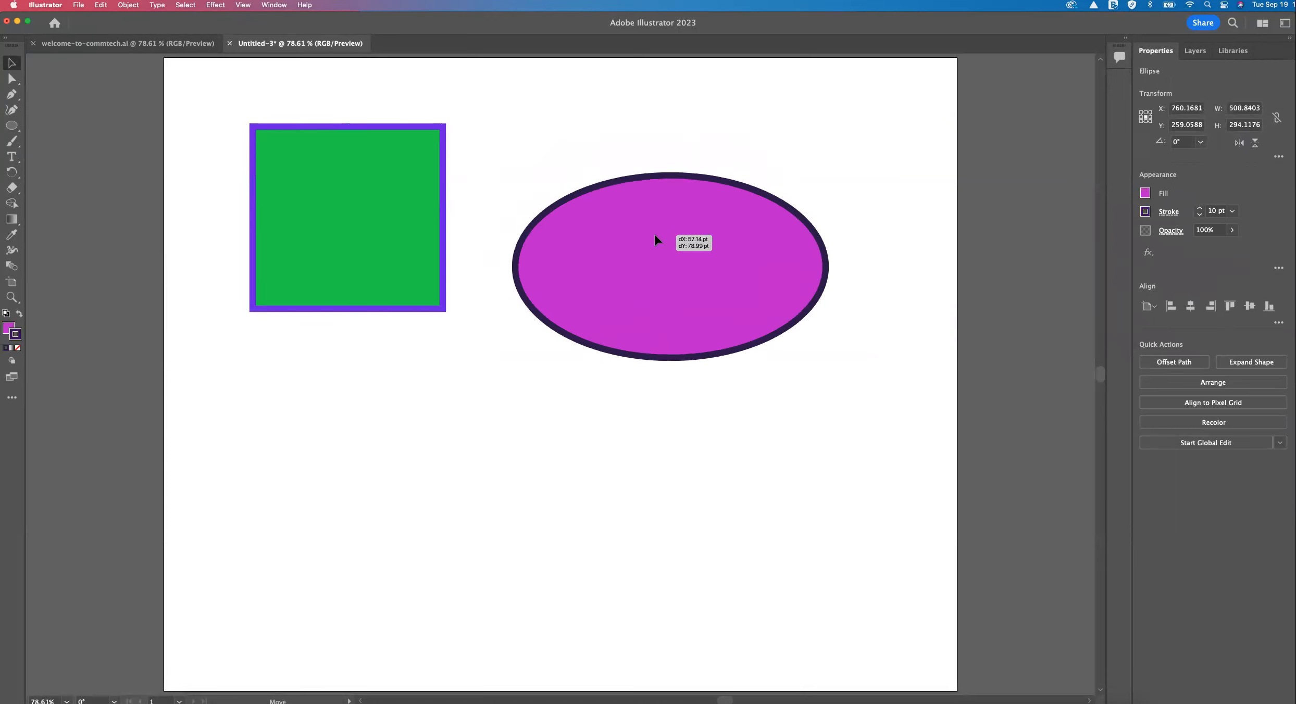
pyautogui.moveTo(387, 221); pyautogui.dragTo(409, 265)
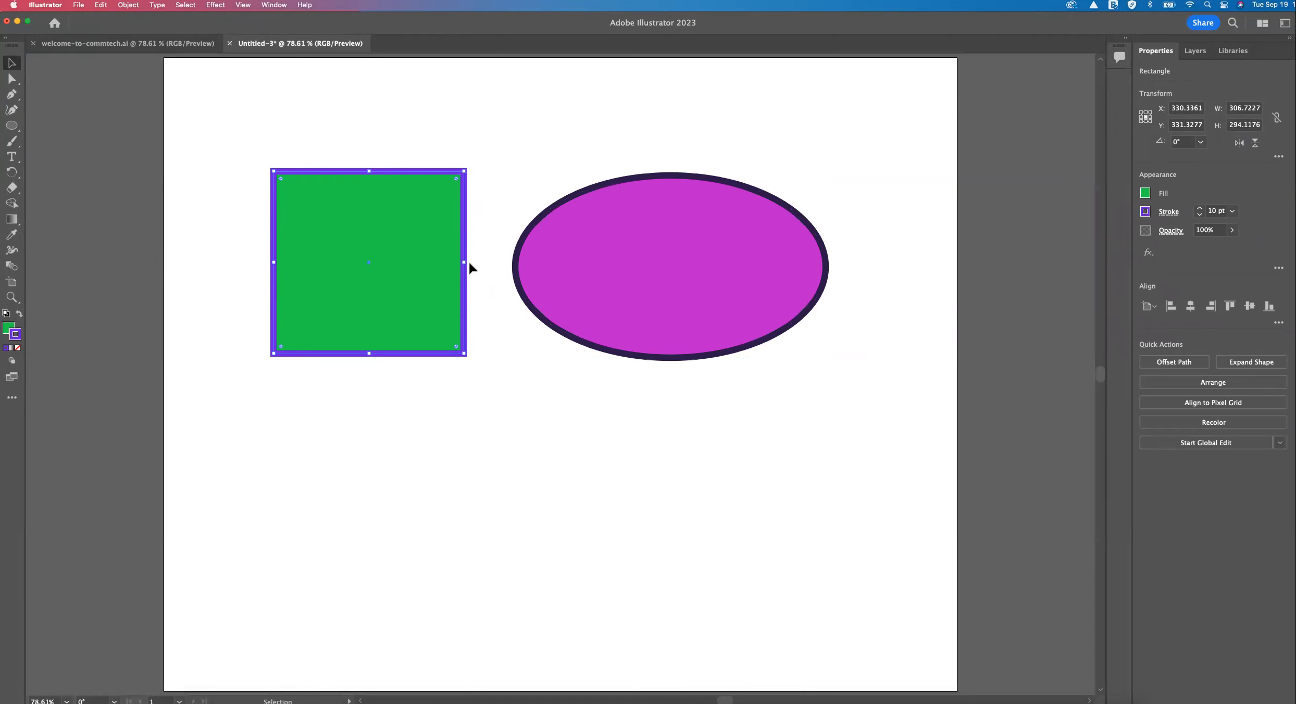
# Narrow the green rectangle to about 225 pt wide and reshape the ellipse to about 391 x 329 pt.
pyautogui.moveTo(464, 262); pyautogui.dragTo(413, 262)
pyautogui.click(540, 261)
pyautogui.moveTo(515, 267); pyautogui.dragTo(628, 267)
pyautogui.moveTo(625, 174); pyautogui.dragTo(584, 155)
pyautogui.click(405, 173)
pyautogui.moveTo(415, 167); pyautogui.dragTo(449, 142)
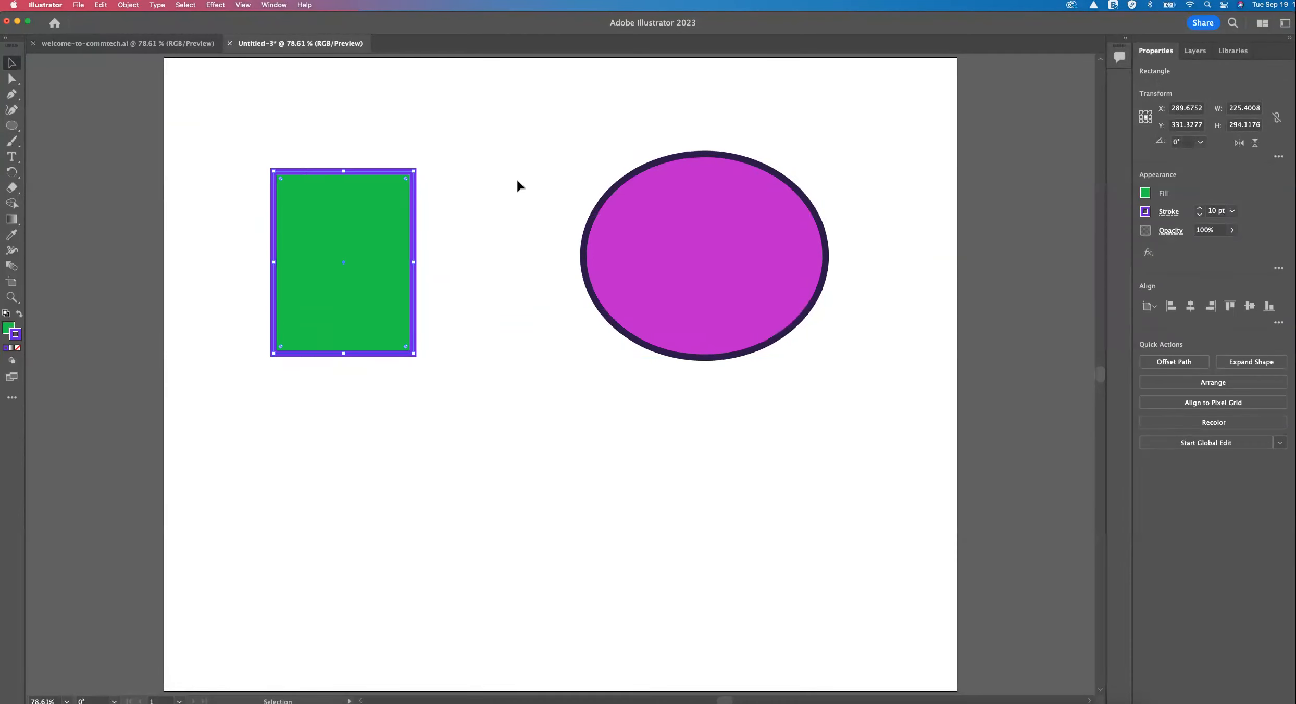
# Move the ellipse closer to the rectangle and scale both proportionally, the ellipse to about 370 x 311 pt and the rectangle to about 194 x 253 pt.
pyautogui.moveTo(628, 232); pyautogui.dragTo(526, 238)
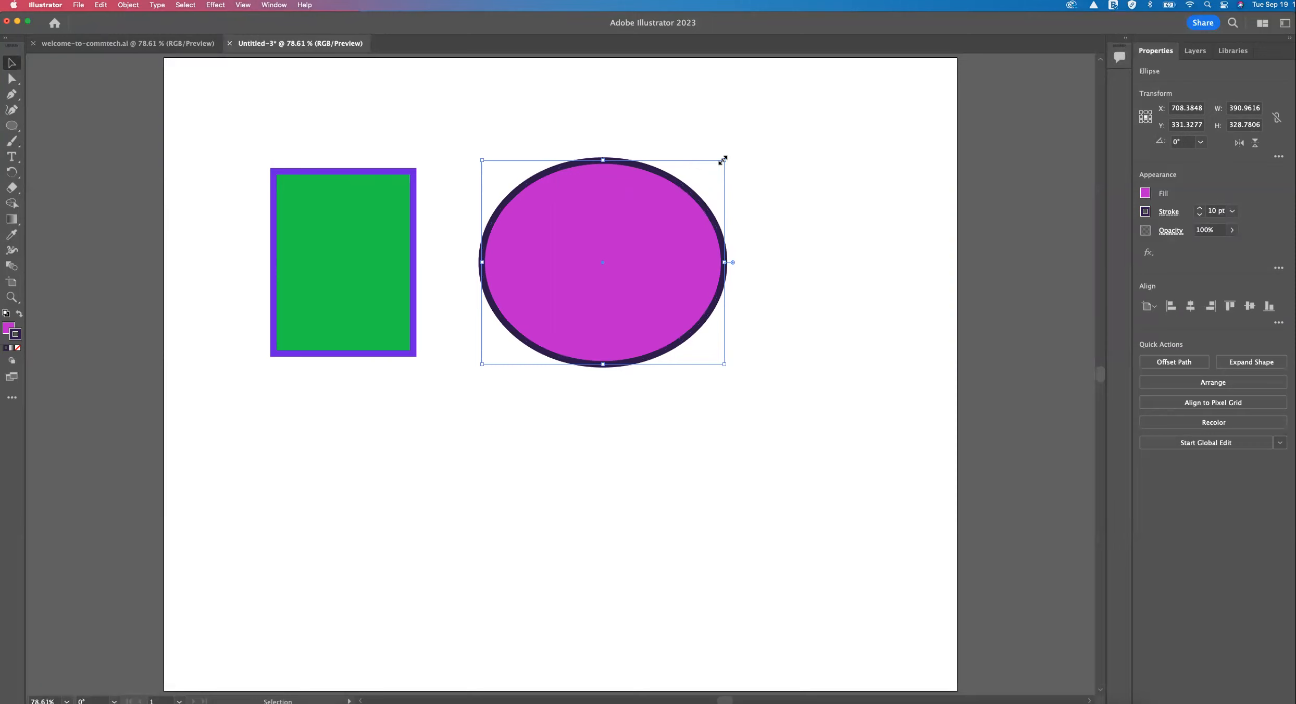
pyautogui.moveTo(724, 160); pyautogui.dragTo(783, 172)
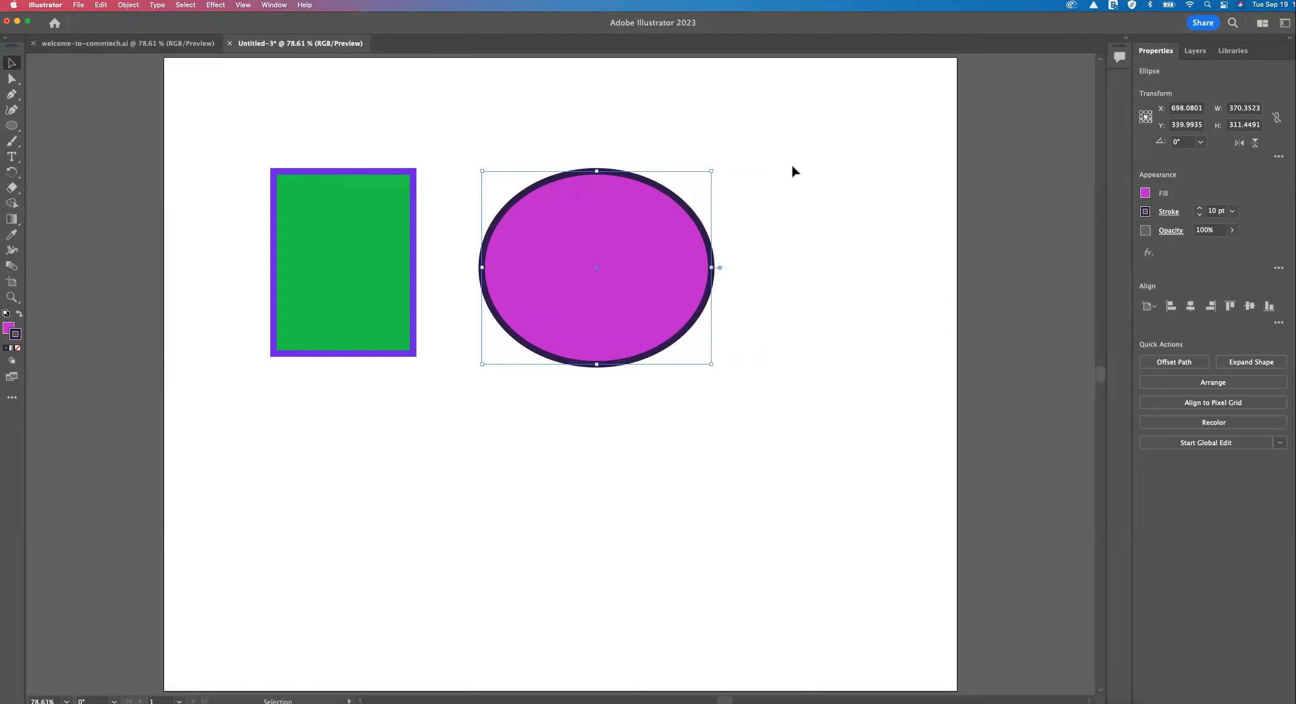
pyautogui.click(376, 241)
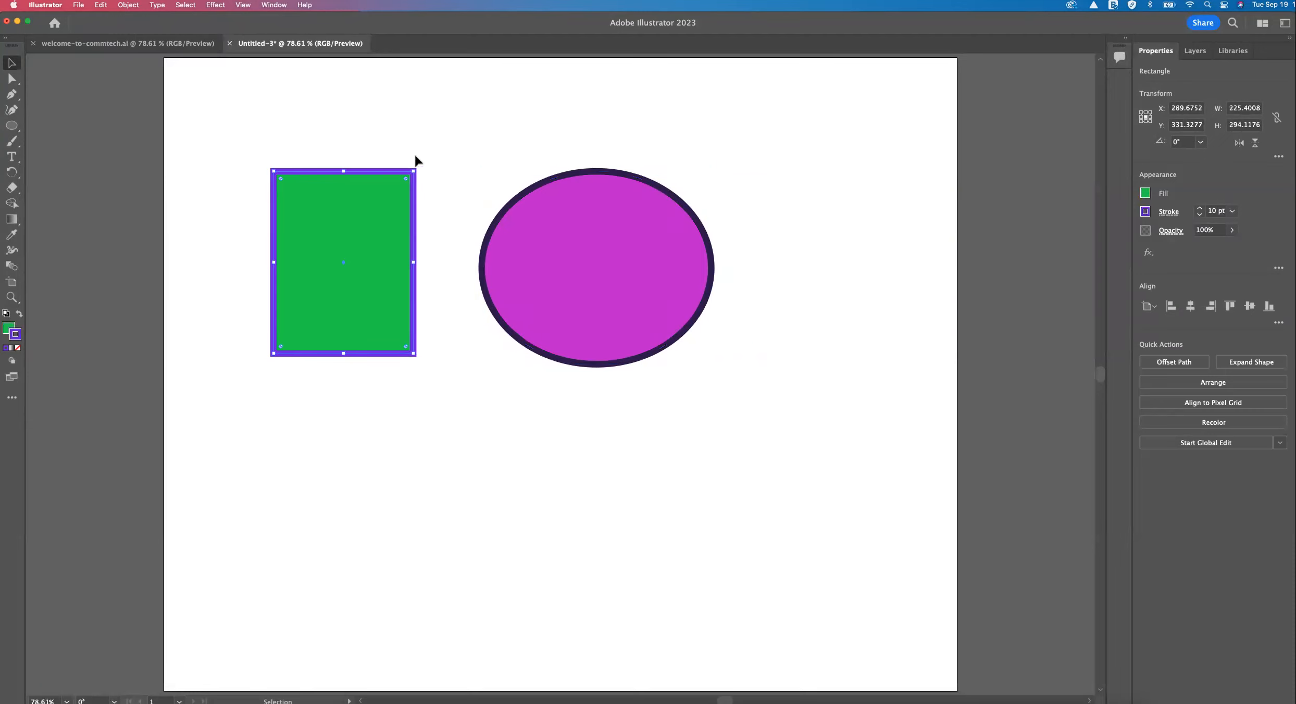
pyautogui.moveTo(413, 171); pyautogui.dragTo(464, 198)
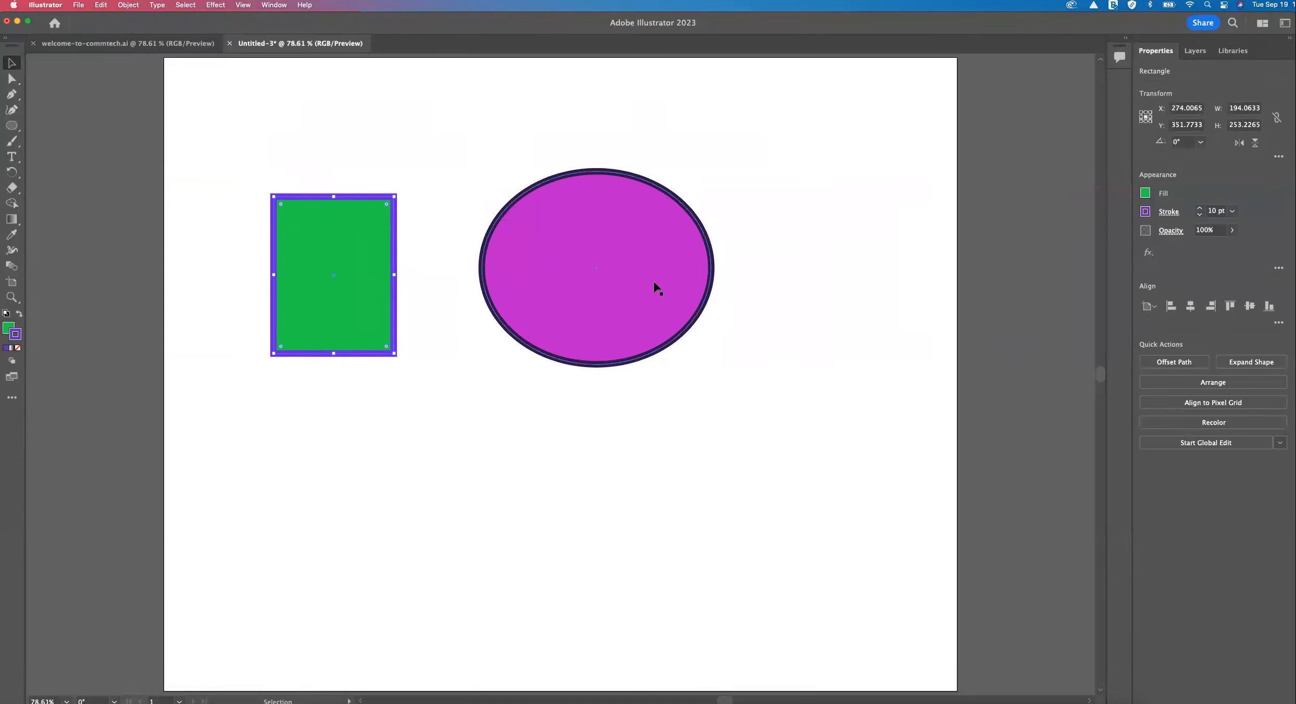
# Overlap the green rectangle with the ellipse and bring the rectangle to the front.
pyautogui.moveTo(352, 241); pyautogui.dragTo(448, 220)
pyautogui.moveTo(517, 257)
pyautogui.mouseDown()
pyautogui.moveTo(578, 258)
pyautogui.moveTo(529, 269)
pyautogui.mouseUp()
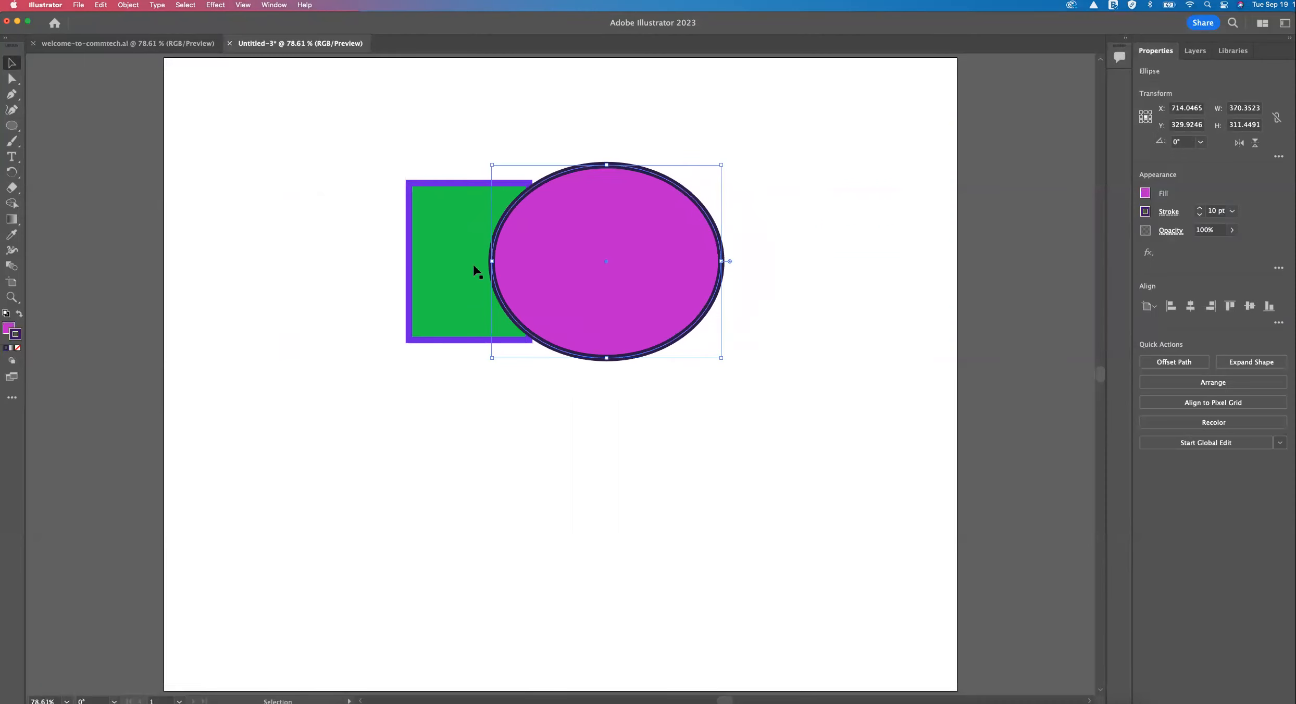
pyautogui.rightClick(504, 253)
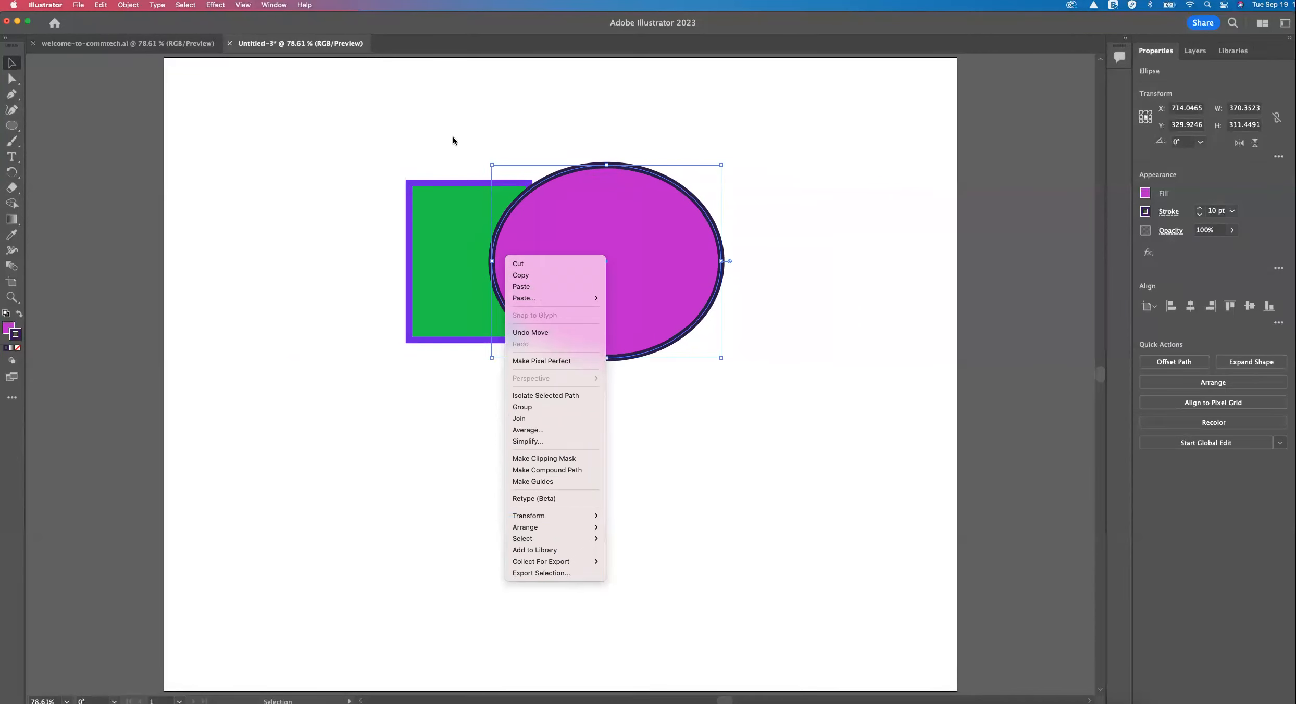
pyautogui.click(454, 216)
pyautogui.click(454, 216)
pyautogui.rightClick(511, 239)
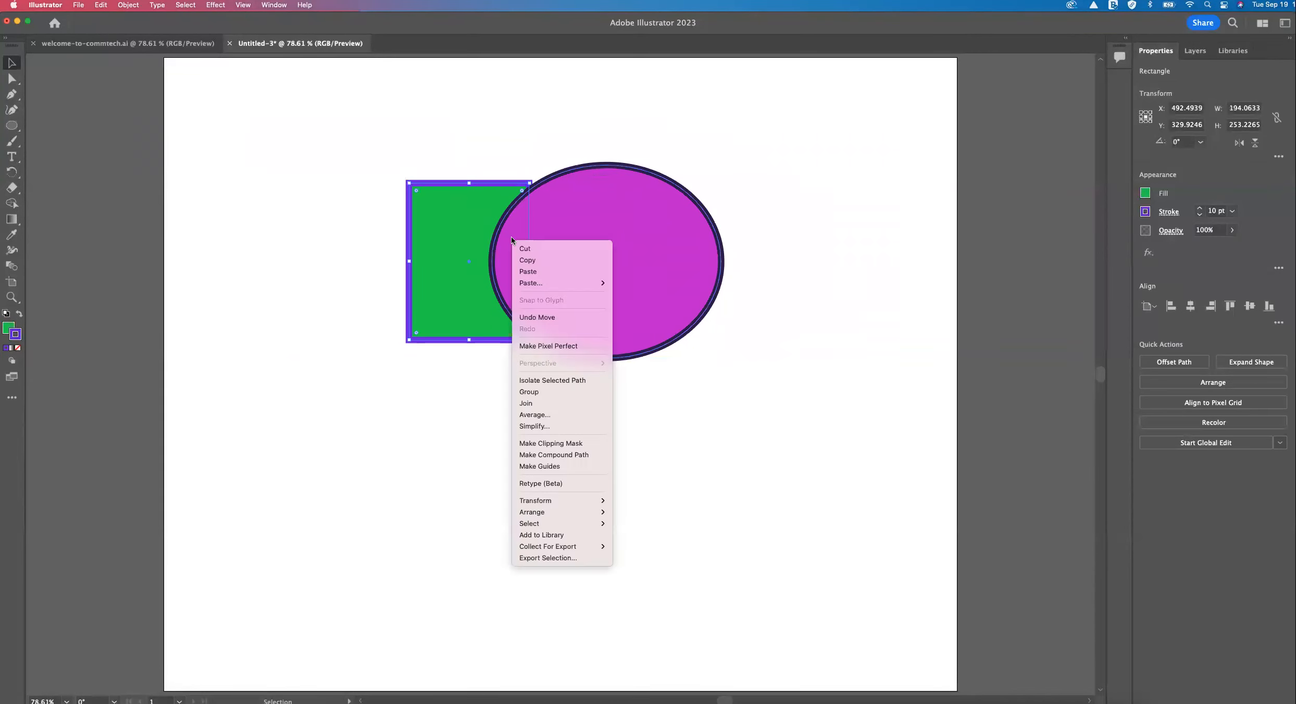
pyautogui.moveTo(543, 512)
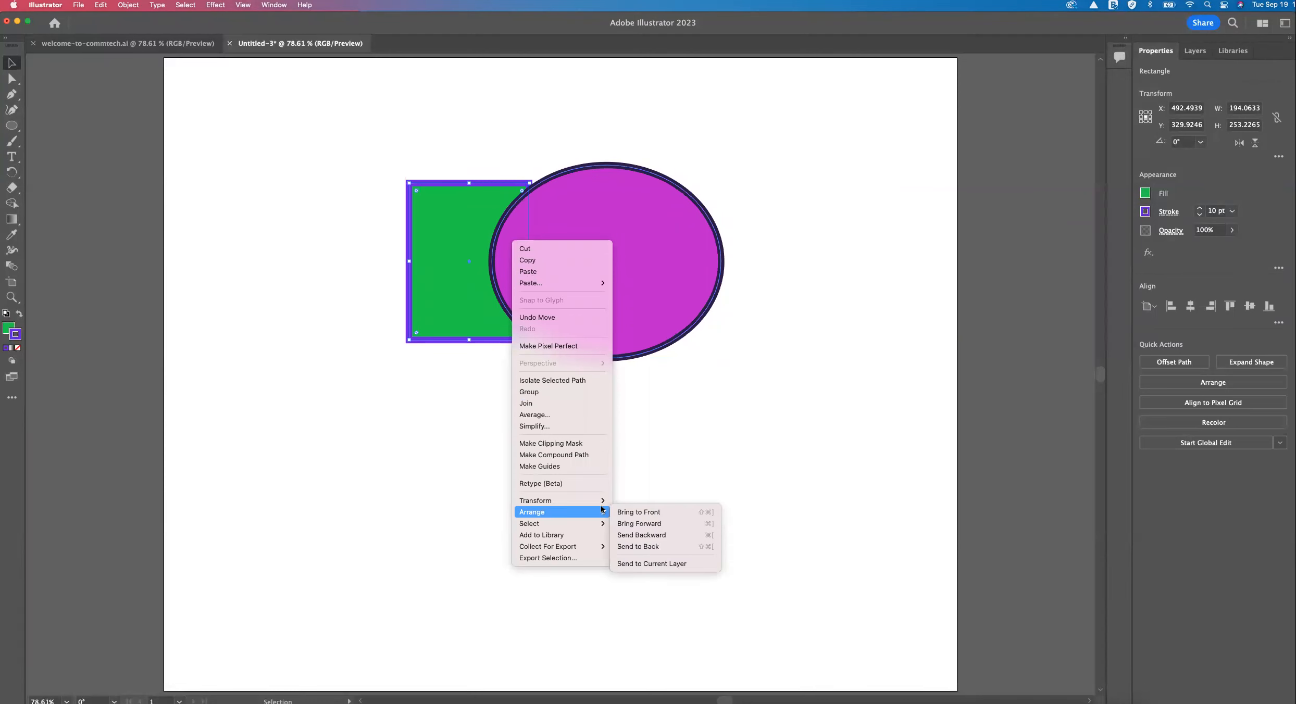
pyautogui.click(640, 512)
# Draw a small freehand loop with the Paintbrush tool in the artboard's upper-left area.
pyautogui.rightClick(507, 267)
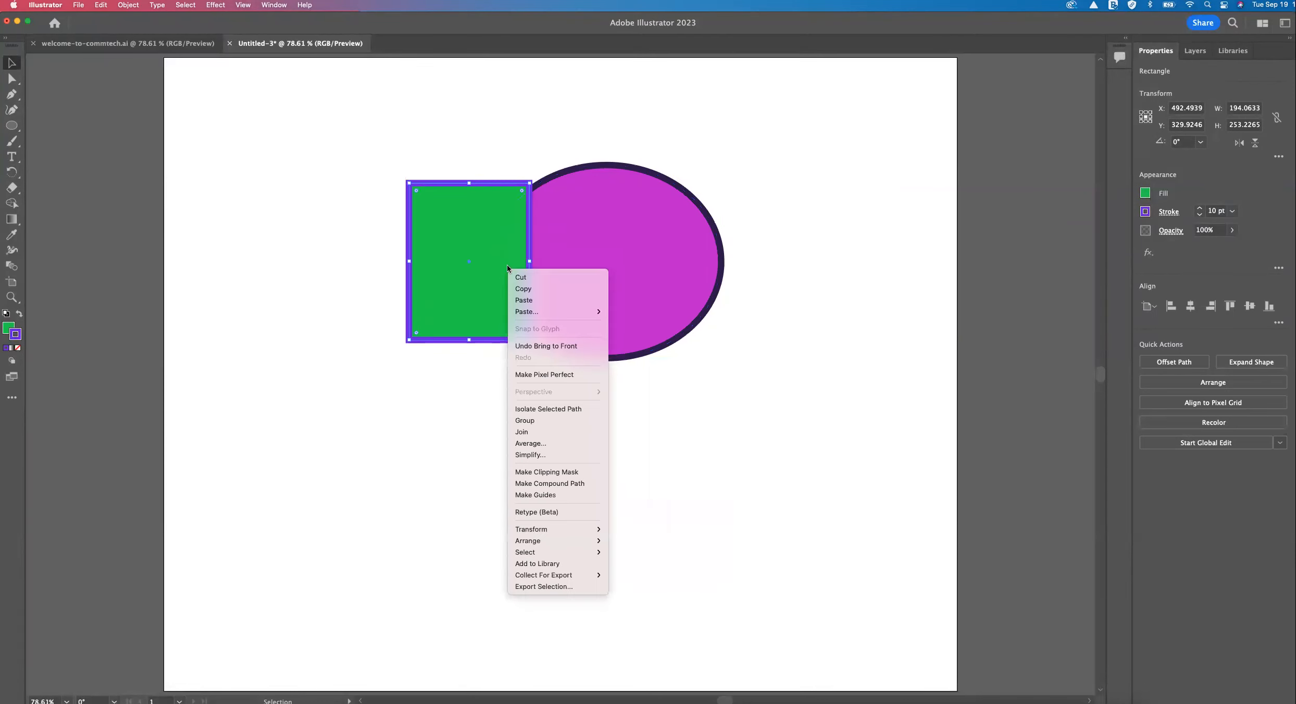
pyautogui.rightClick(361, 274)
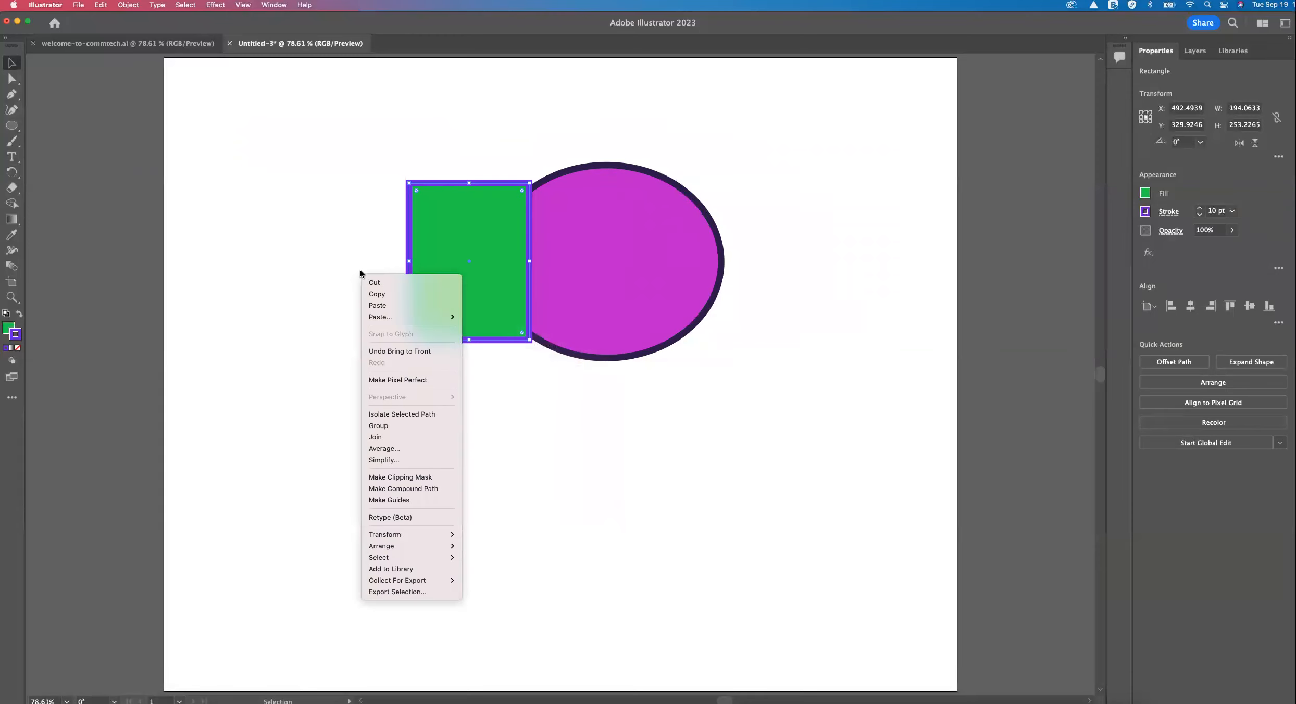
pyautogui.click(11, 158)
pyautogui.click(12, 142)
pyautogui.moveTo(258, 148); pyautogui.dragTo(254, 170)
pyautogui.click(13, 62)
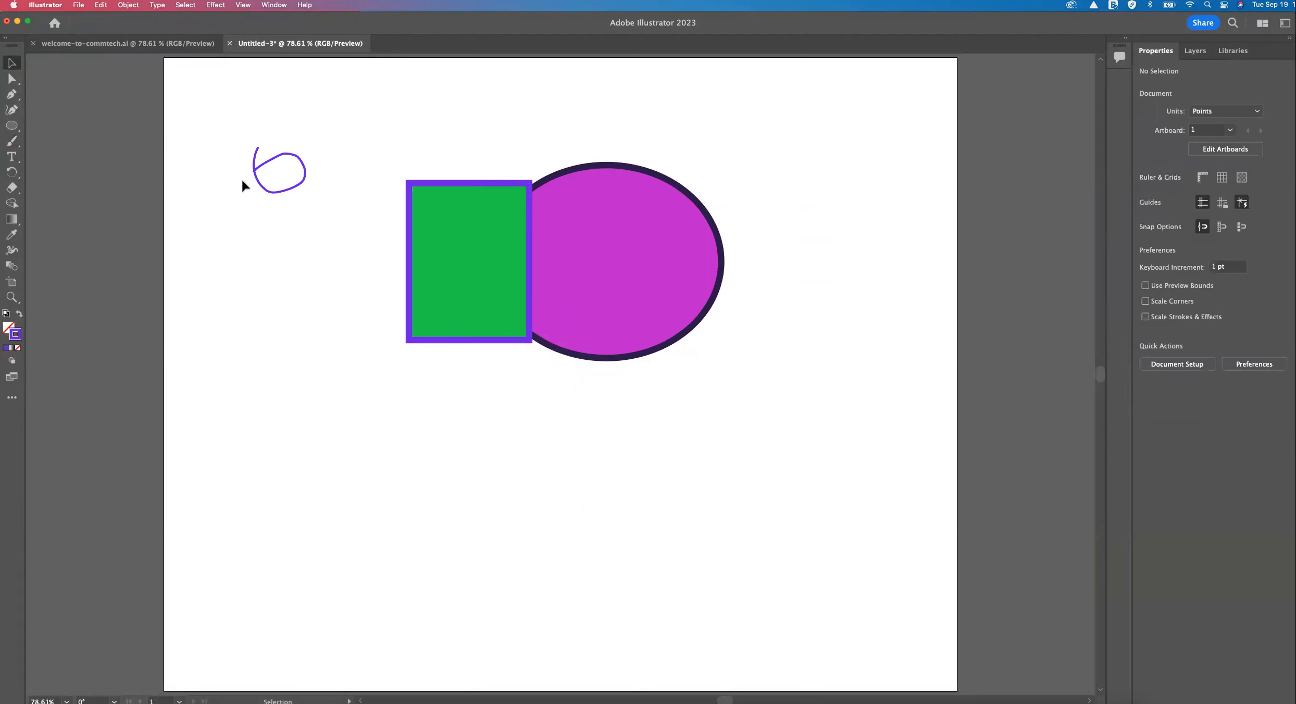
# Check the context options over the stroke and both shapes, and delete the freehand brush loop.
pyautogui.rightClick(257, 178)
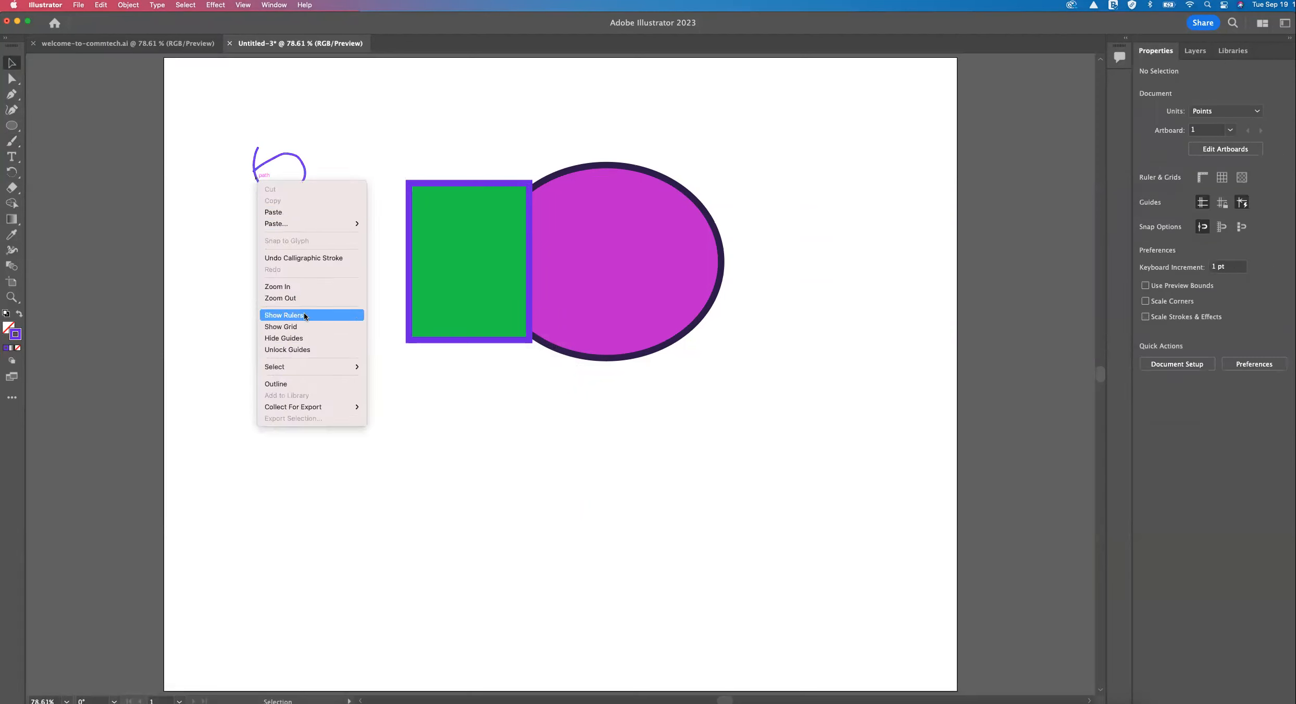
pyautogui.rightClick(441, 287)
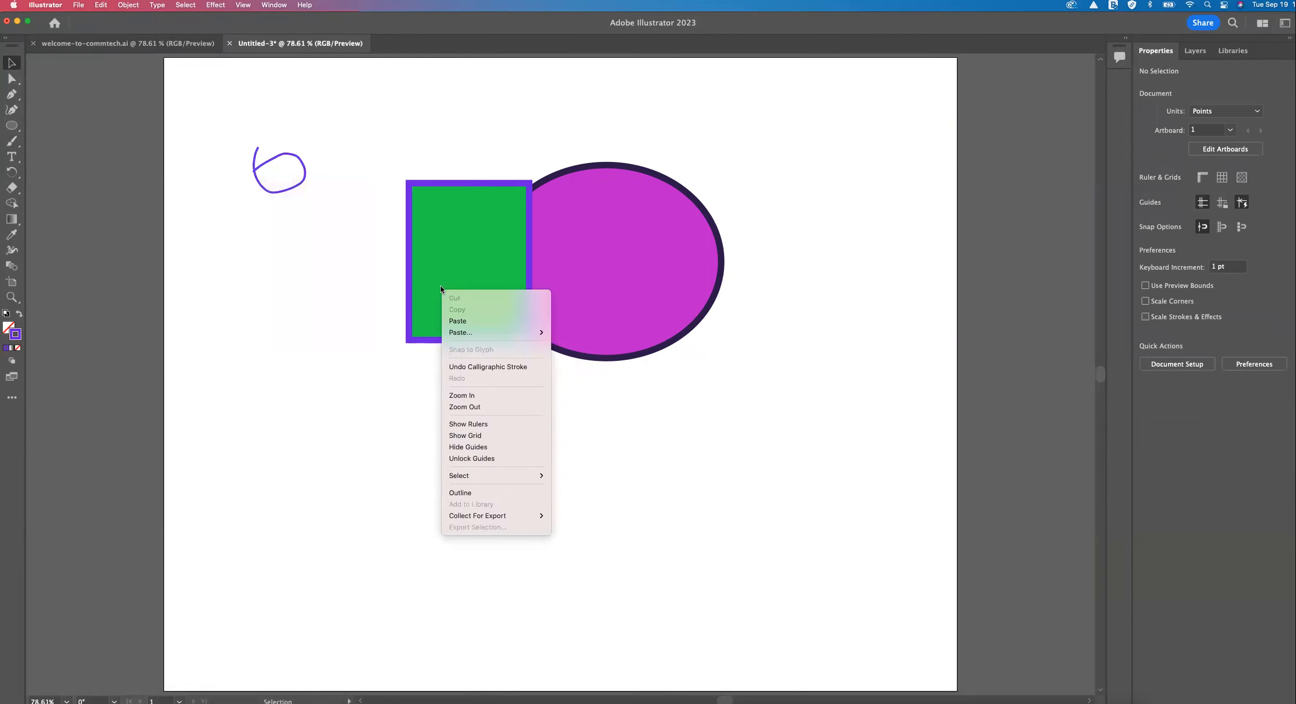
pyautogui.rightClick(512, 245)
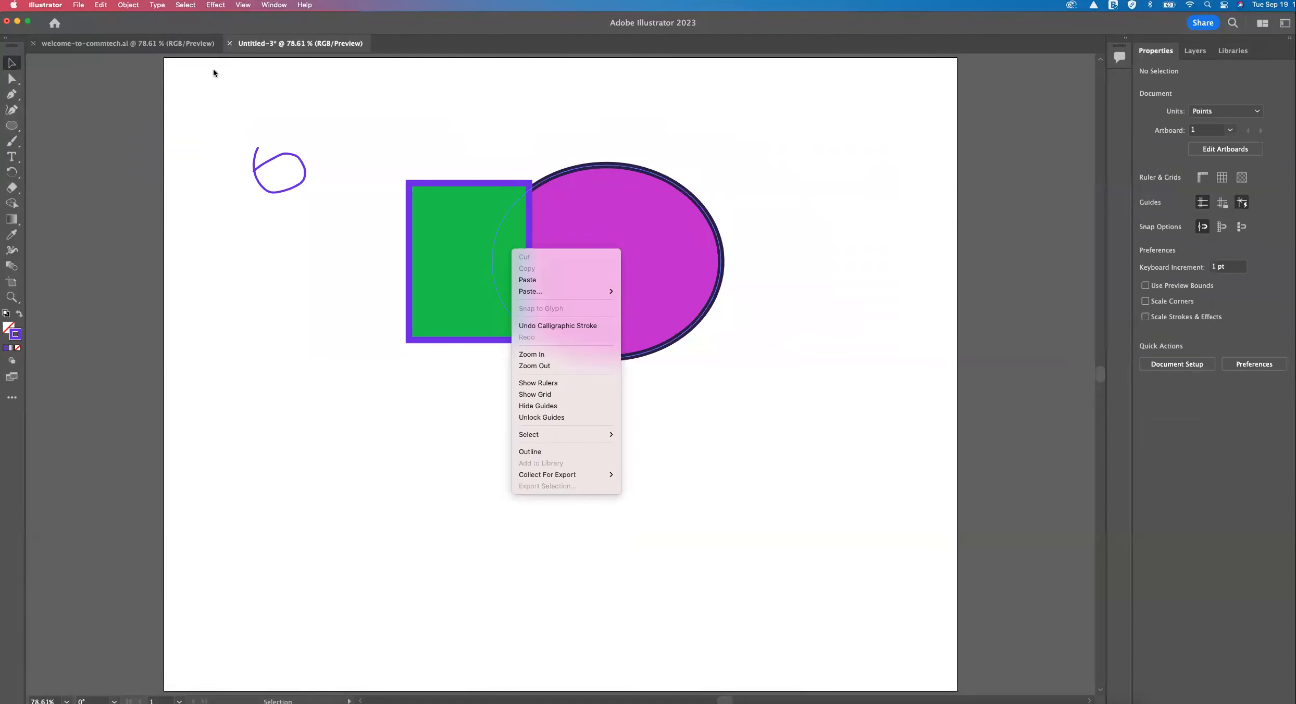
pyautogui.click(14, 64)
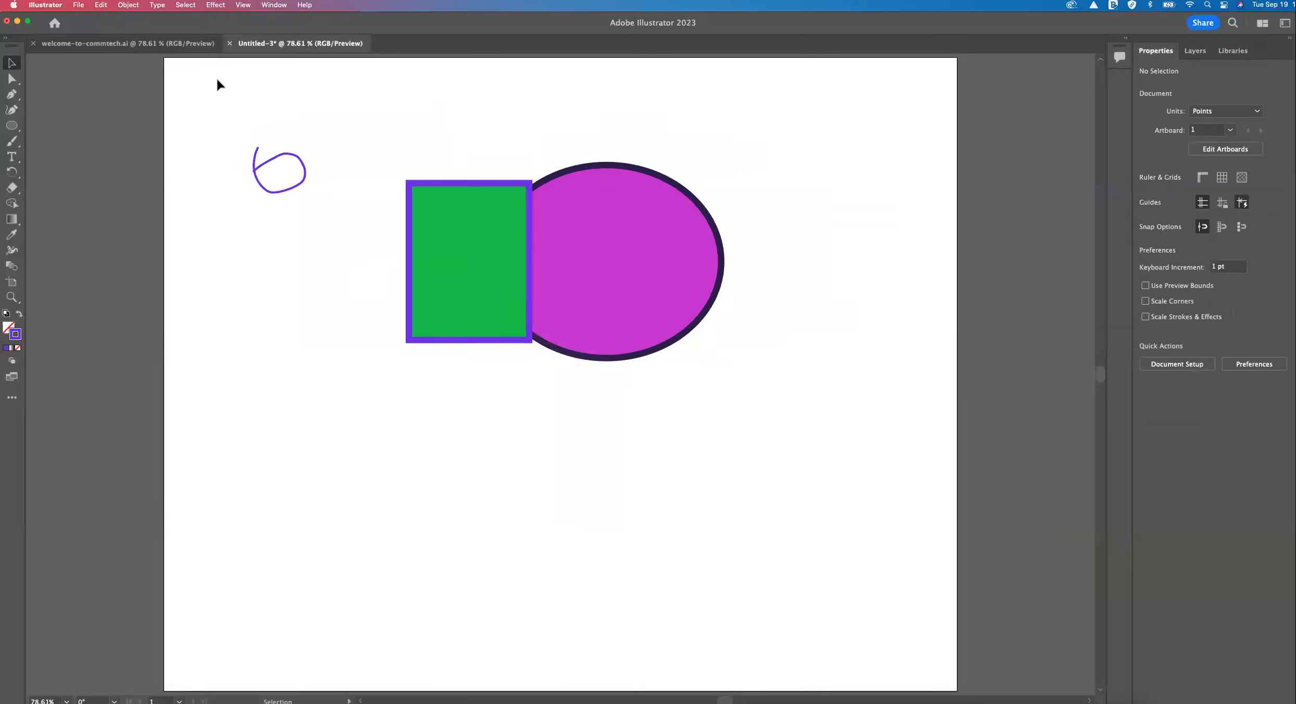
pyautogui.moveTo(240, 105)
pyautogui.mouseDown()
pyautogui.moveTo(316, 231)
pyautogui.moveTo(324, 221)
pyautogui.mouseUp()
pyautogui.press('Delete')
pyautogui.click(276, 5)
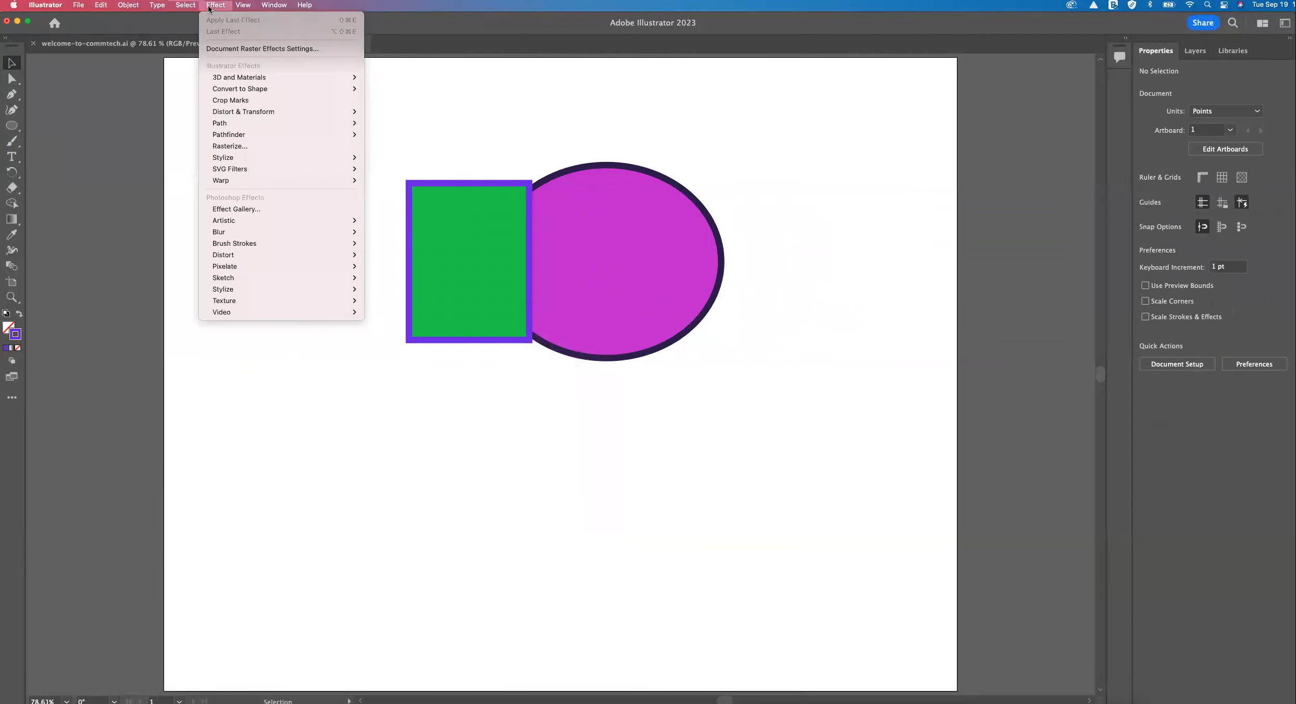
pyautogui.moveTo(227, 80)
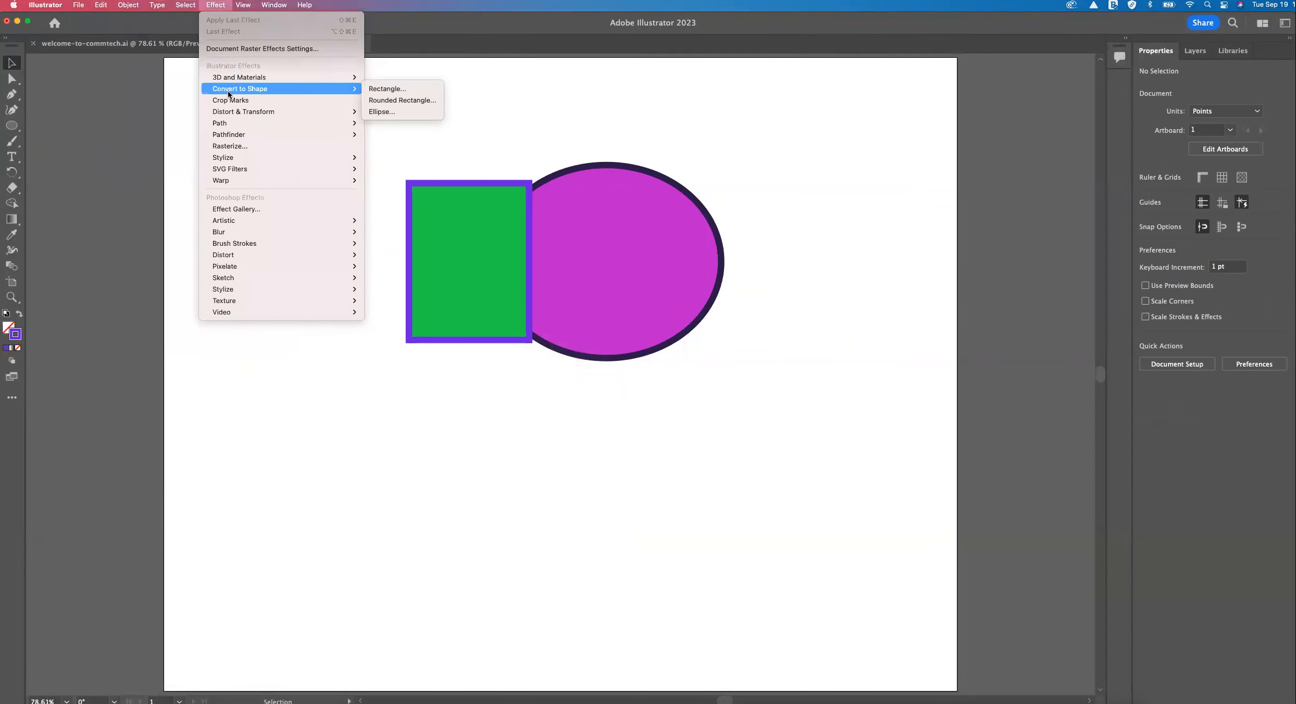
pyautogui.moveTo(230, 155)
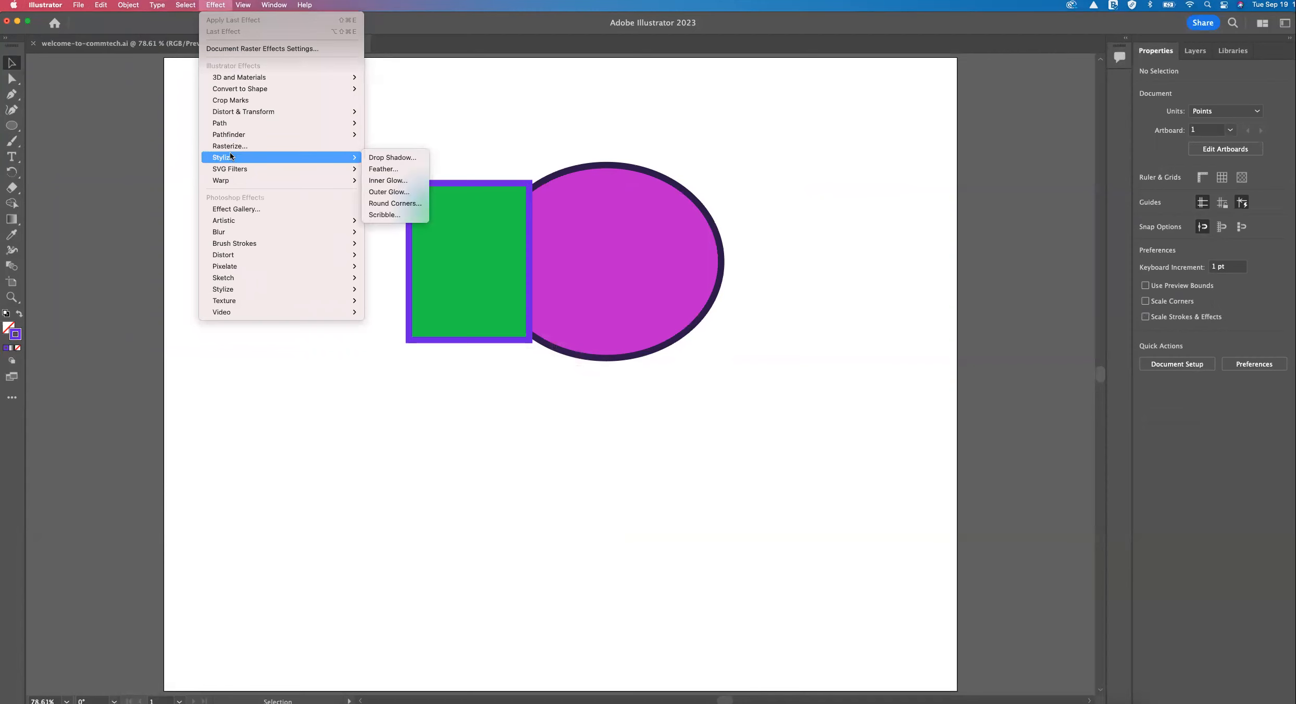
pyautogui.click(425, 101)
# Move the rectangle and the ellipse apart and set the ellipse's stroke weight to 20 pt.
pyautogui.moveTo(465, 226); pyautogui.dragTo(402, 219)
pyautogui.click(535, 257)
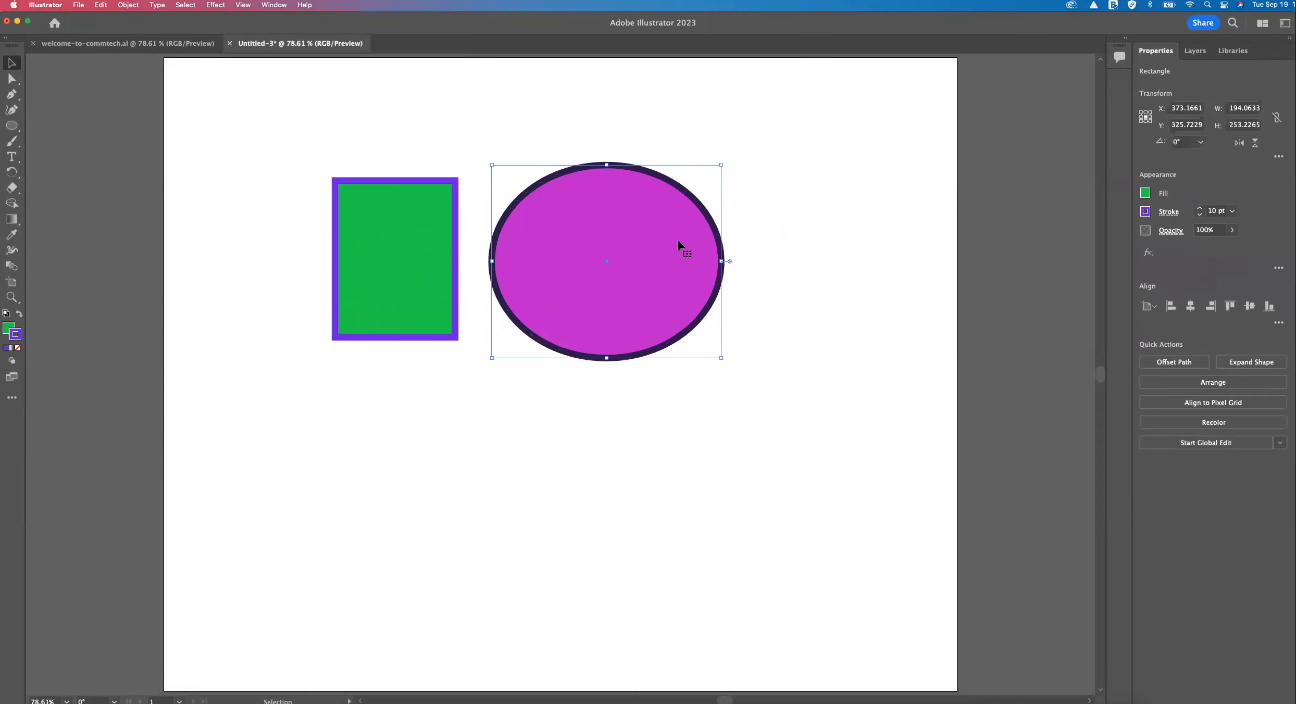
pyautogui.click(1232, 211)
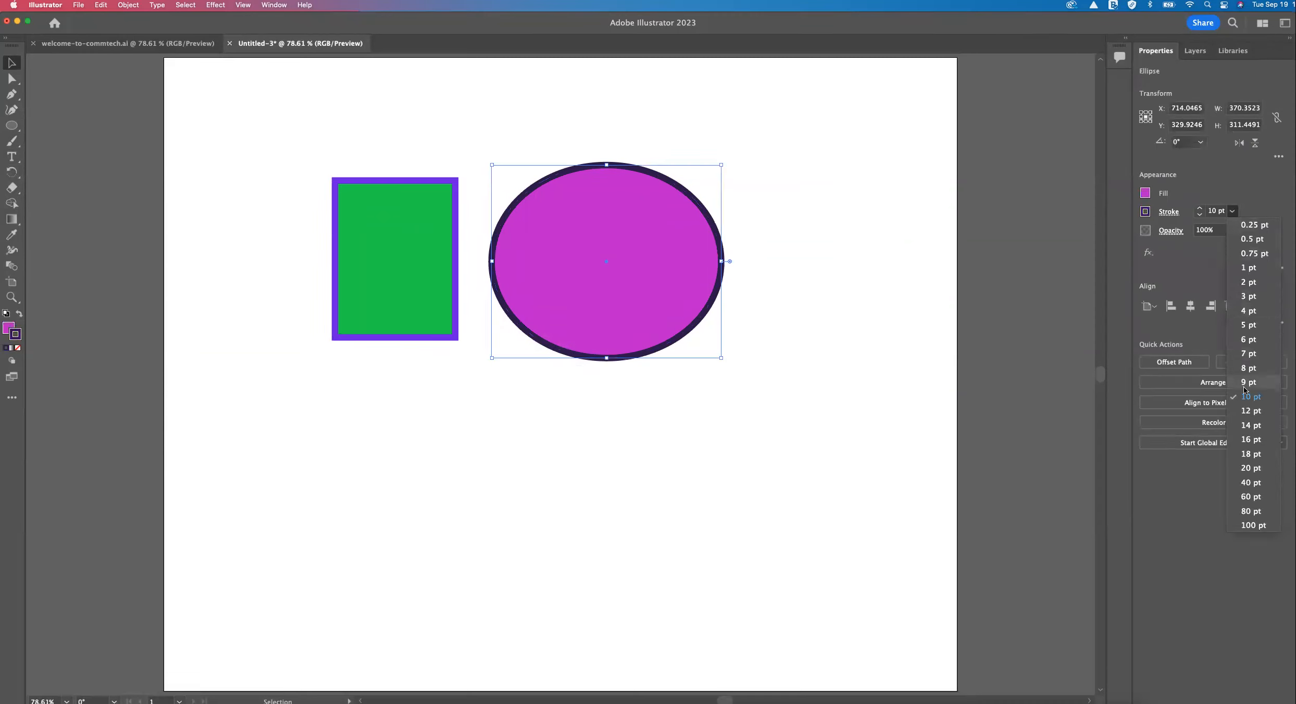
pyautogui.click(1250, 468)
pyautogui.click(869, 197)
pyautogui.moveTo(659, 271); pyautogui.dragTo(694, 271)
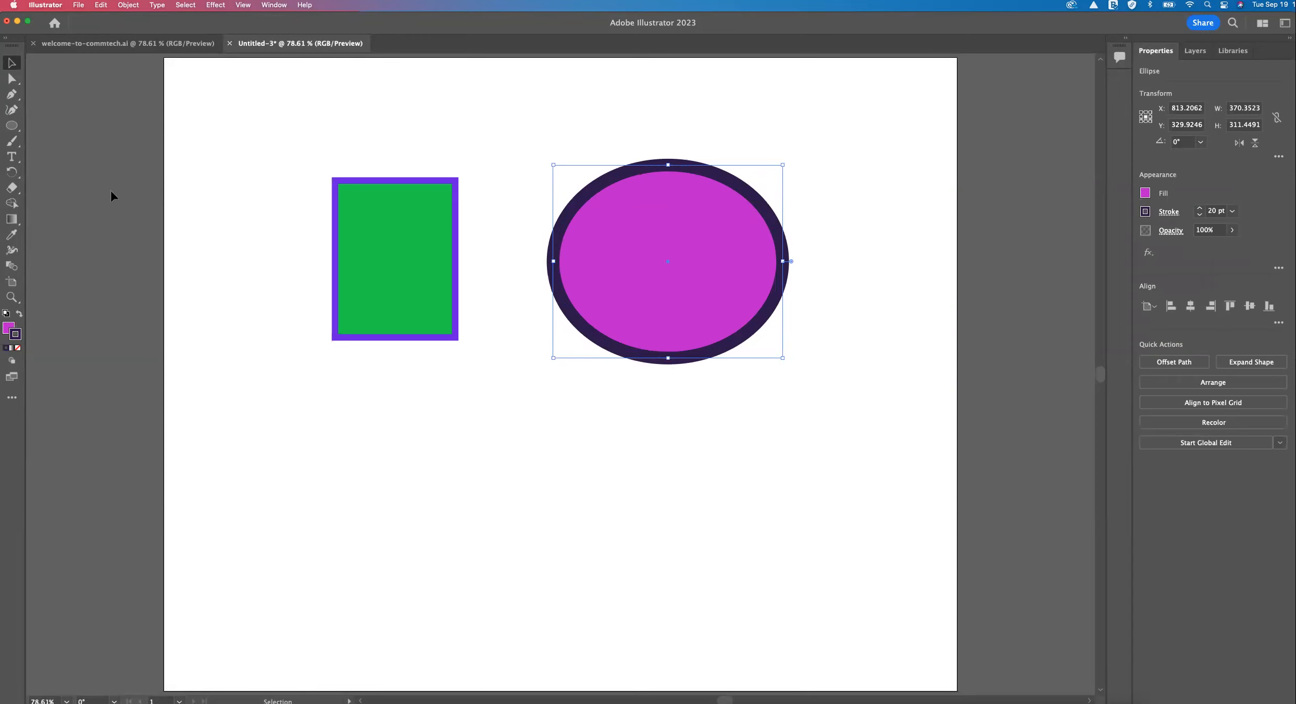
# Copy the ellipse's fill and stroke onto the rectangle with the Eyedropper tool, and move the rectangle closer to the ellipse.
pyautogui.click(336, 222)
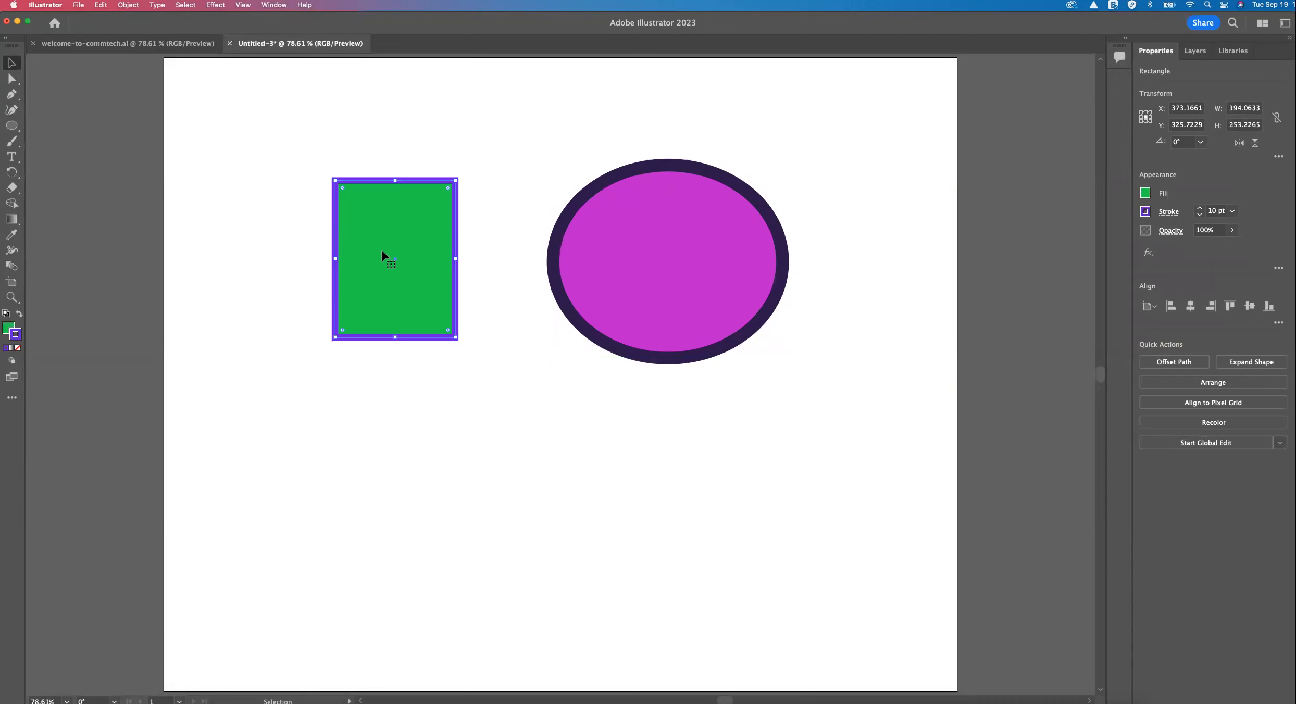
pyautogui.click(12, 236)
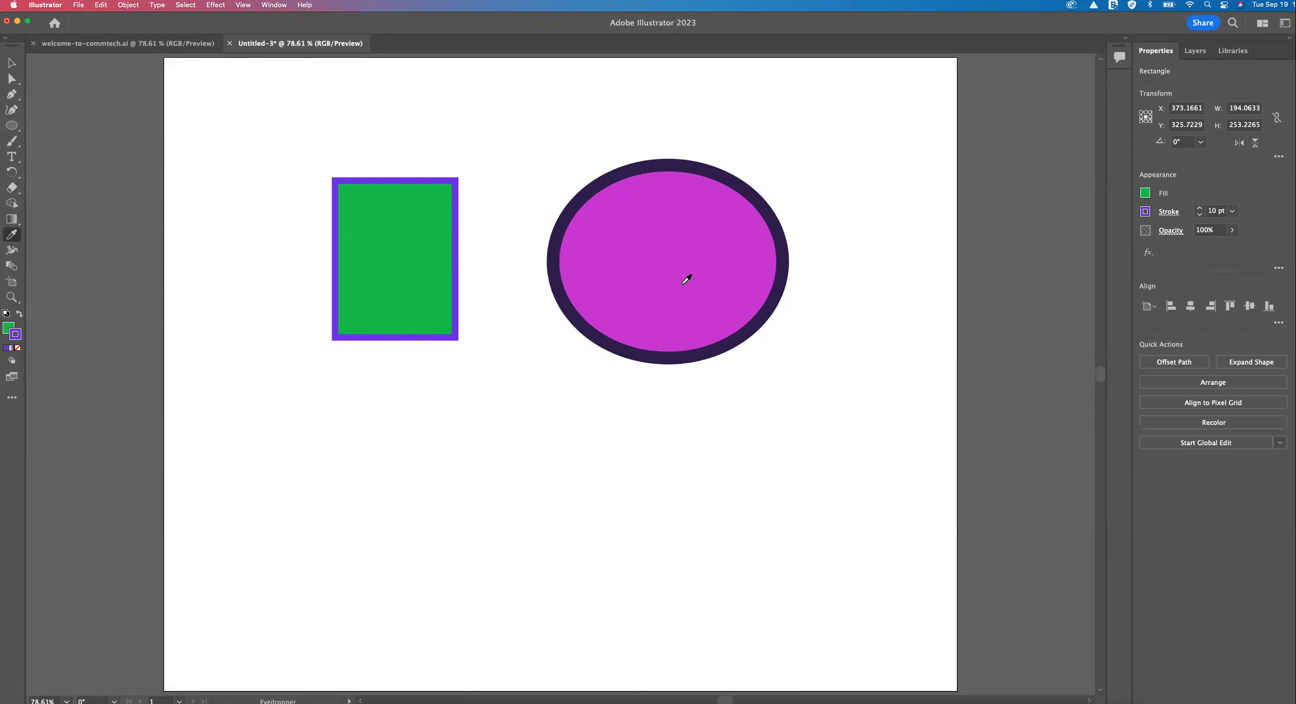
pyautogui.click(12, 63)
pyautogui.press('i')
pyautogui.click(665, 224)
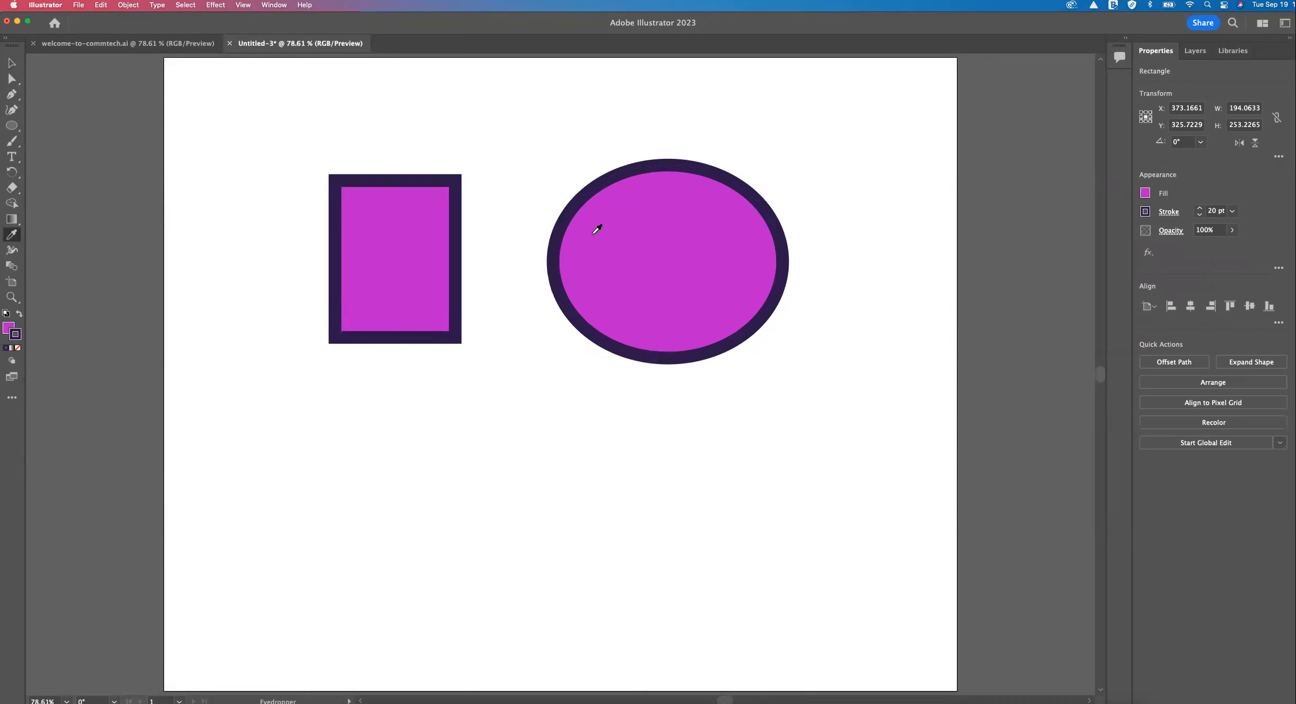
pyautogui.press('v')
pyautogui.click(345, 132)
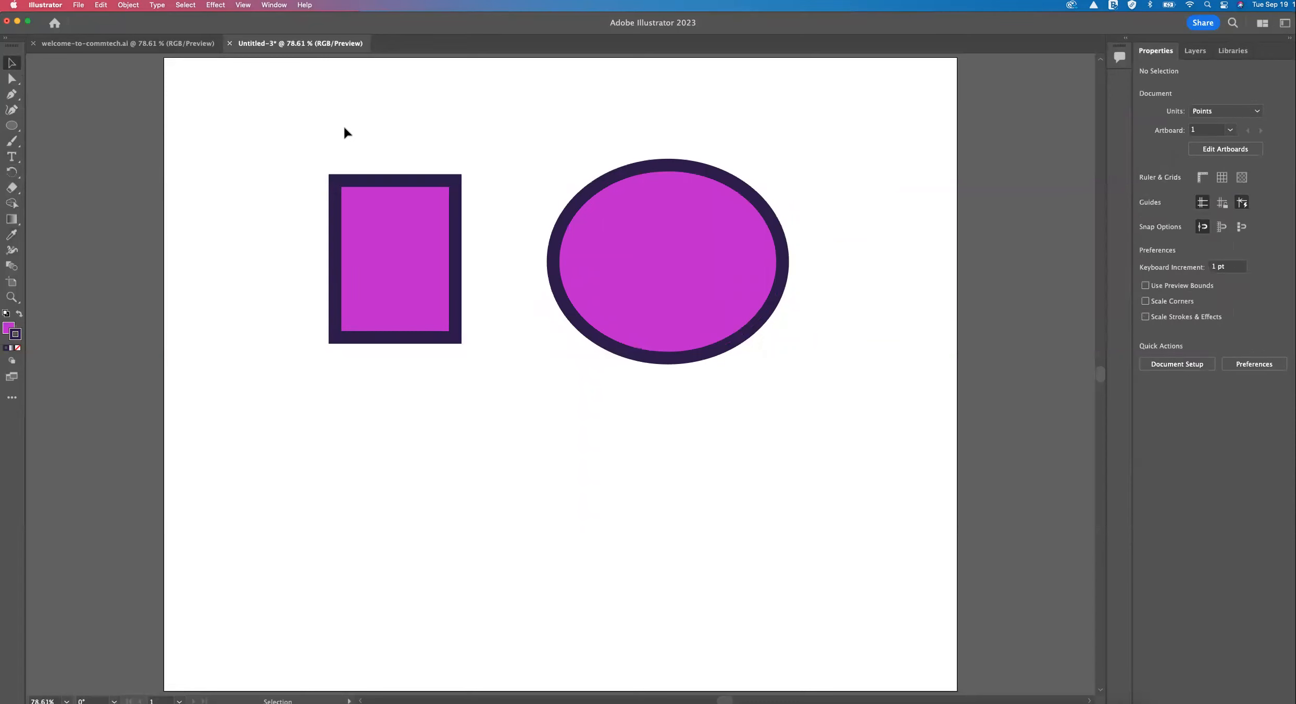
pyautogui.moveTo(383, 210); pyautogui.dragTo(415, 200)
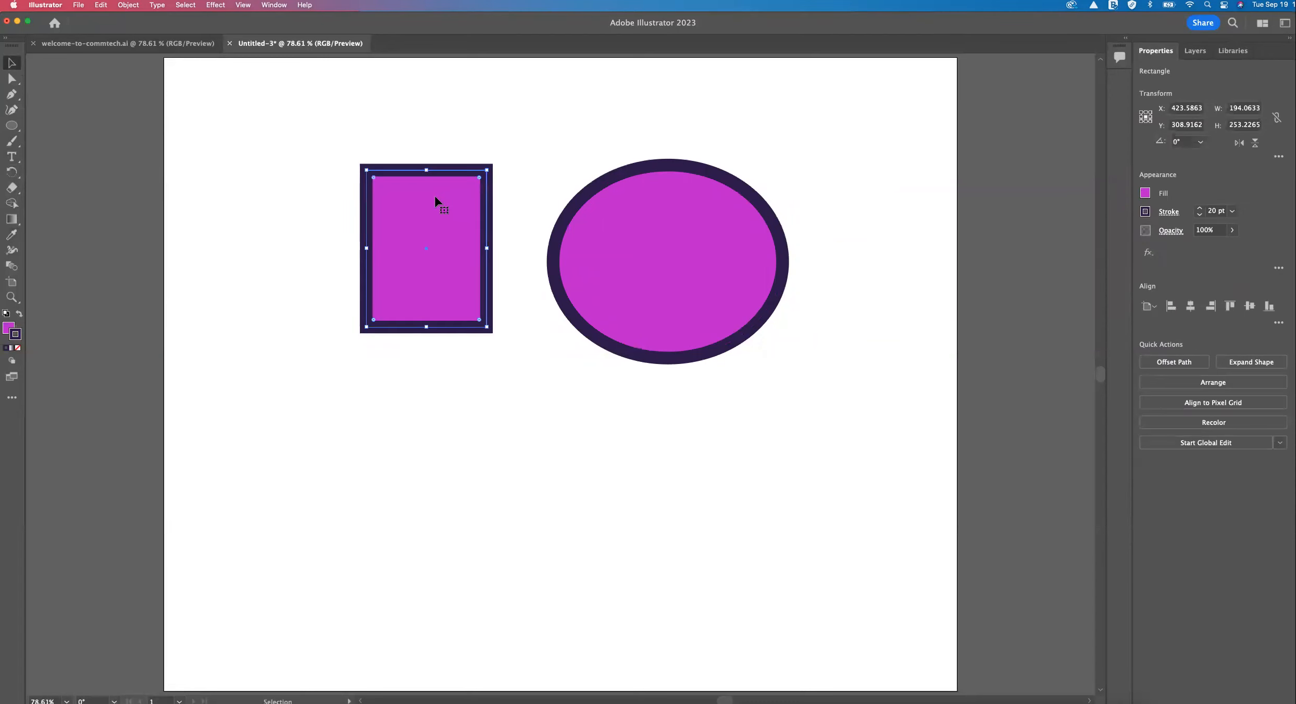
pyautogui.moveTo(435, 231); pyautogui.dragTo(465, 248)
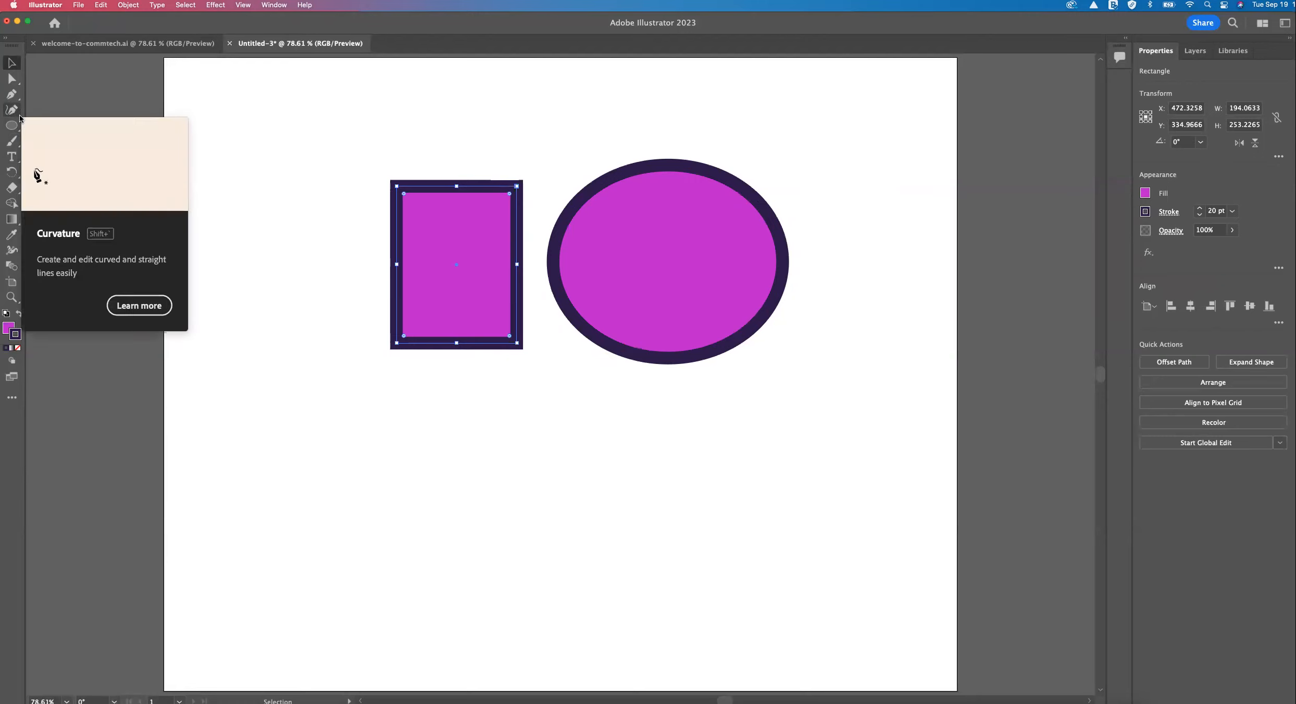
# Close the Untitled-3 document without saving its changes.
pyautogui.click(78, 6)
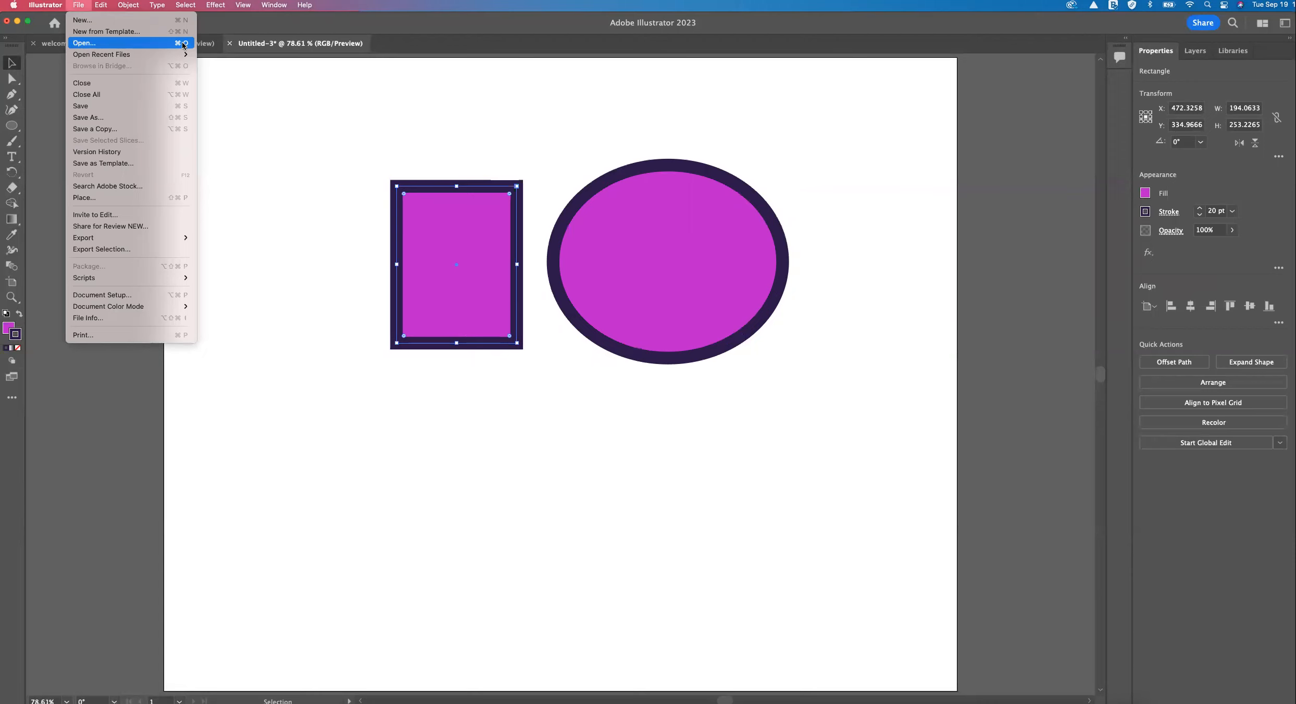
pyautogui.click(316, 108)
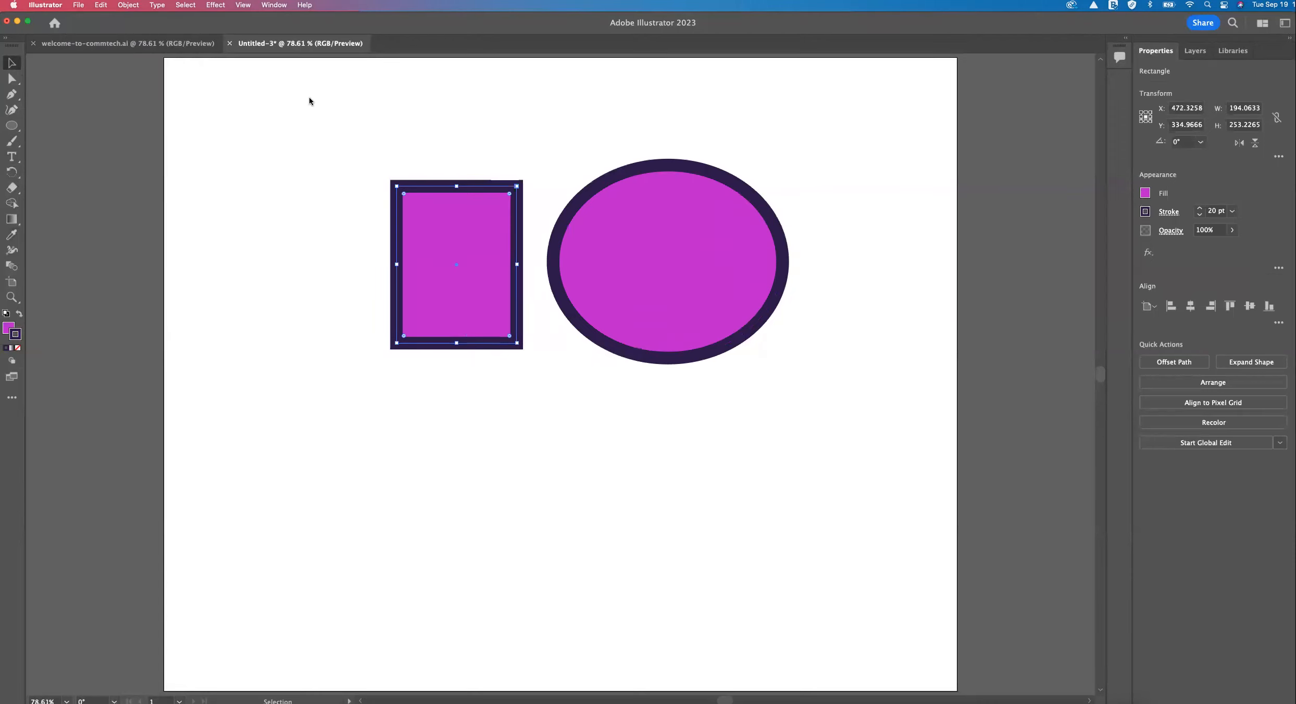
pyautogui.press('super+w')
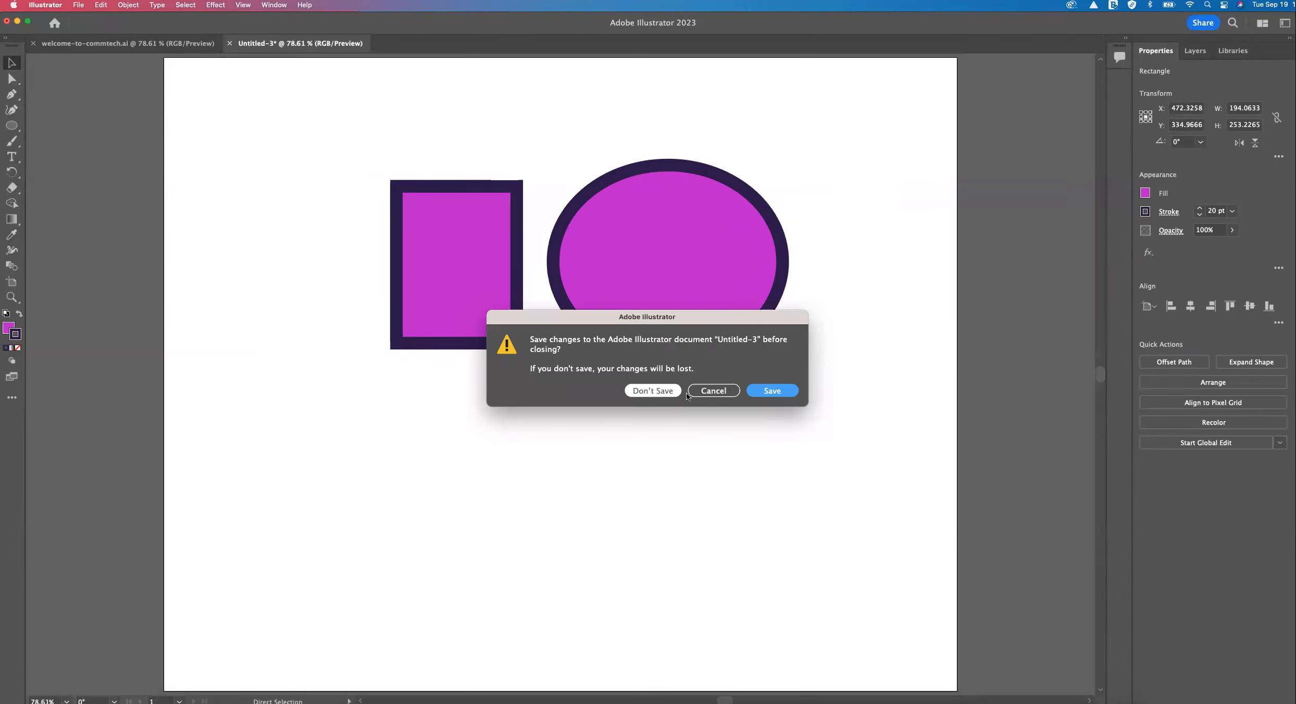
pyautogui.click(663, 390)
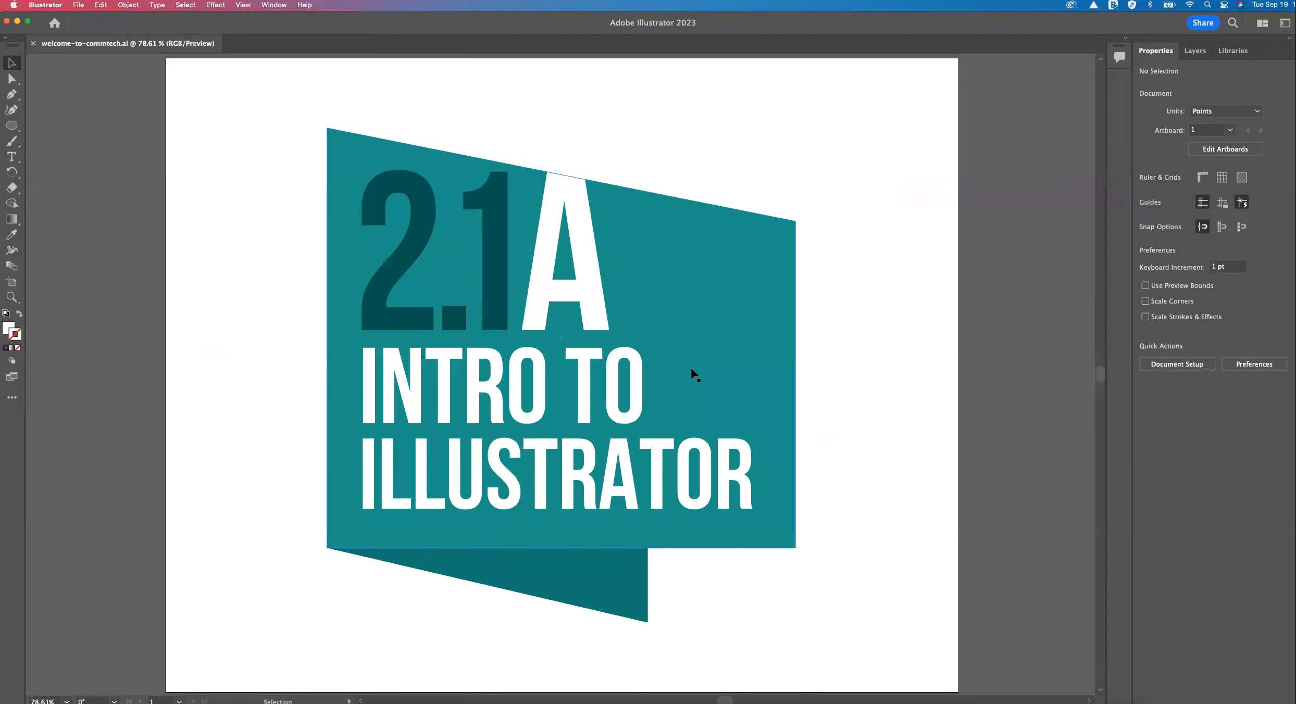